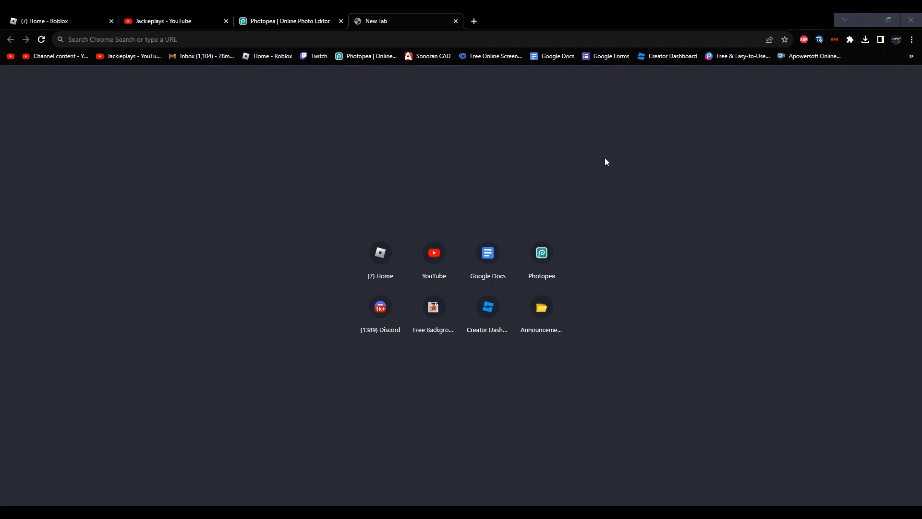
Step: Switch to the Photopea browser tab and bring up the dialog for opening image files from the computer
left_click(336, 17)
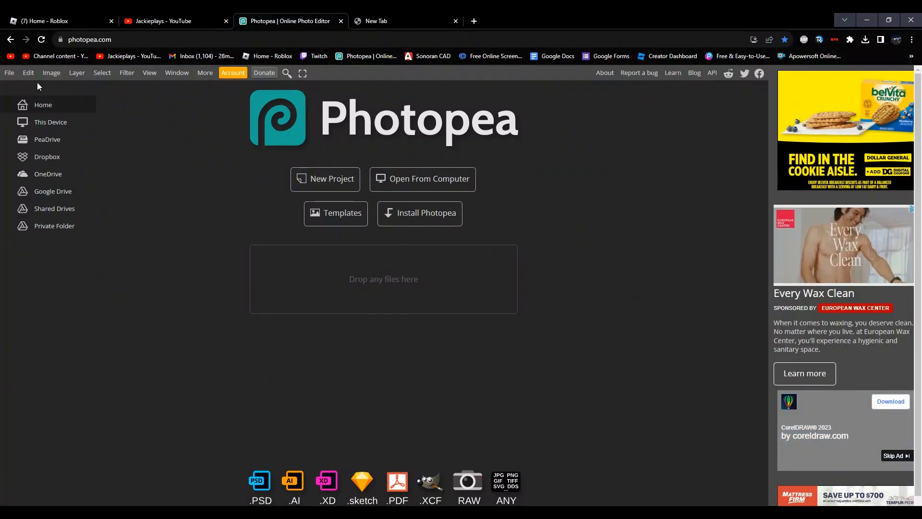
left_click(128, 39)
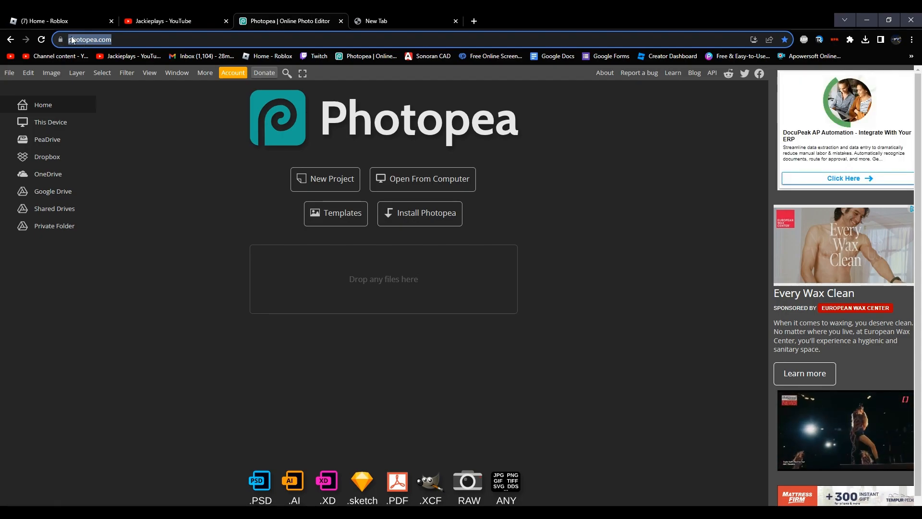
left_click(167, 144)
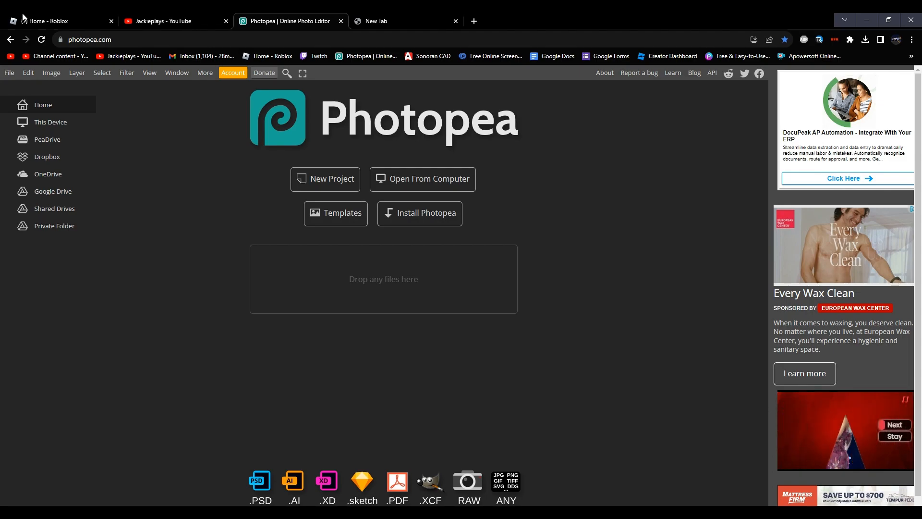
left_click(18, 75)
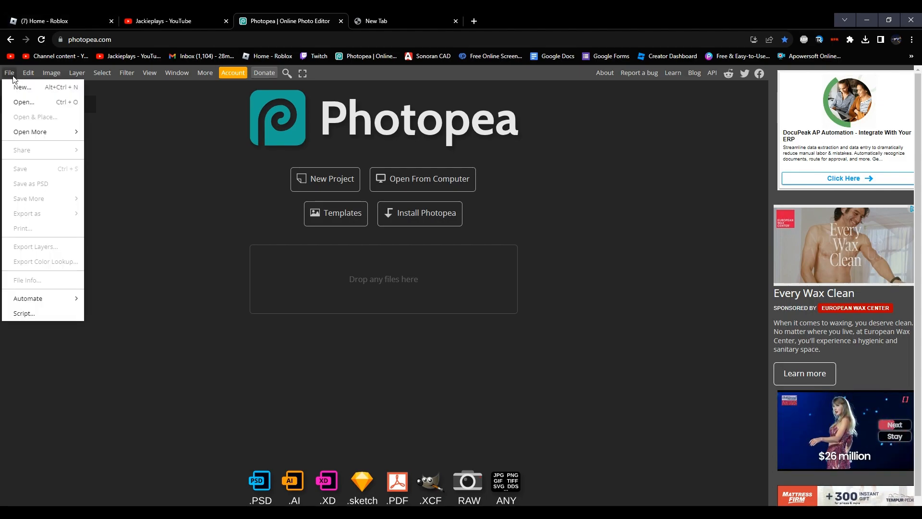
left_click(40, 102)
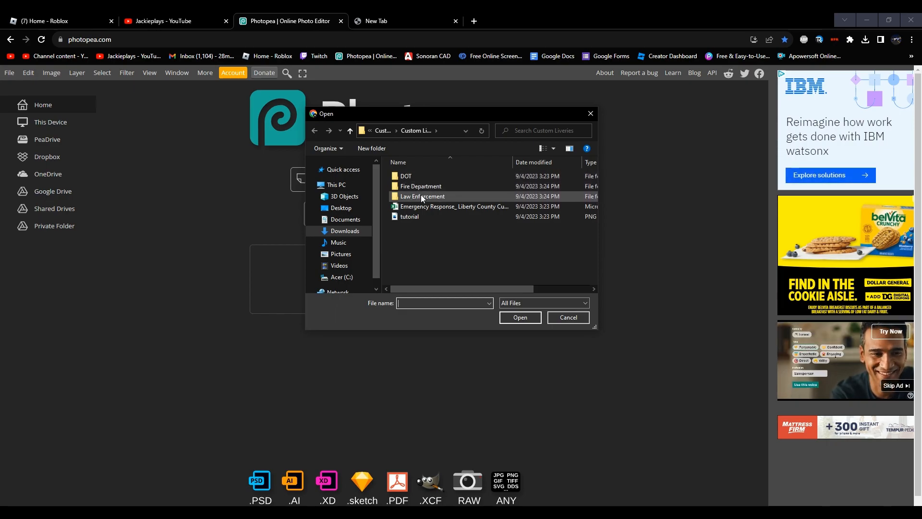
Step: Look through the DOT and Law Enforcement folders of the custom livery templates
double_click(404, 176)
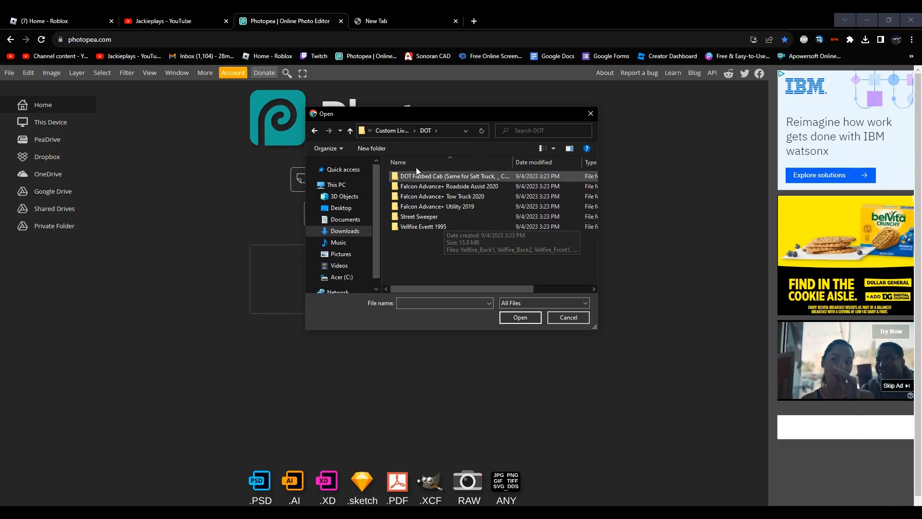
left_click(318, 134)
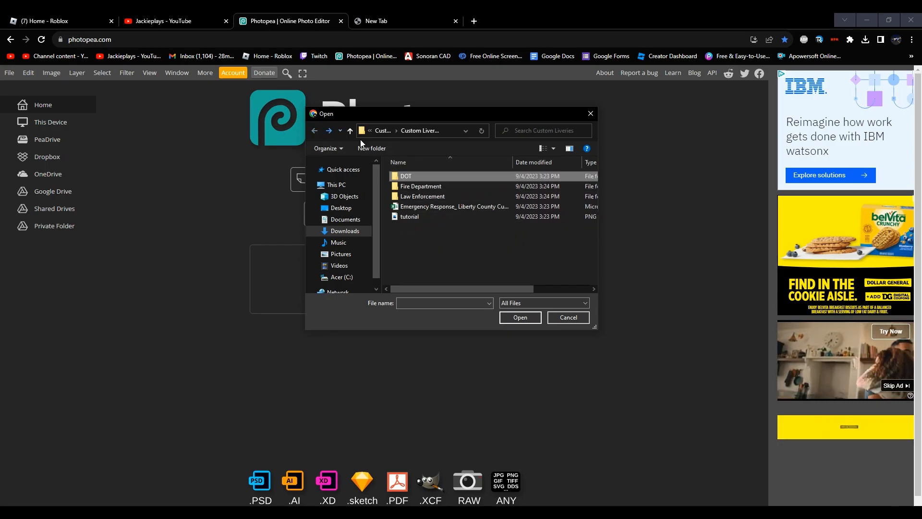
double_click(423, 196)
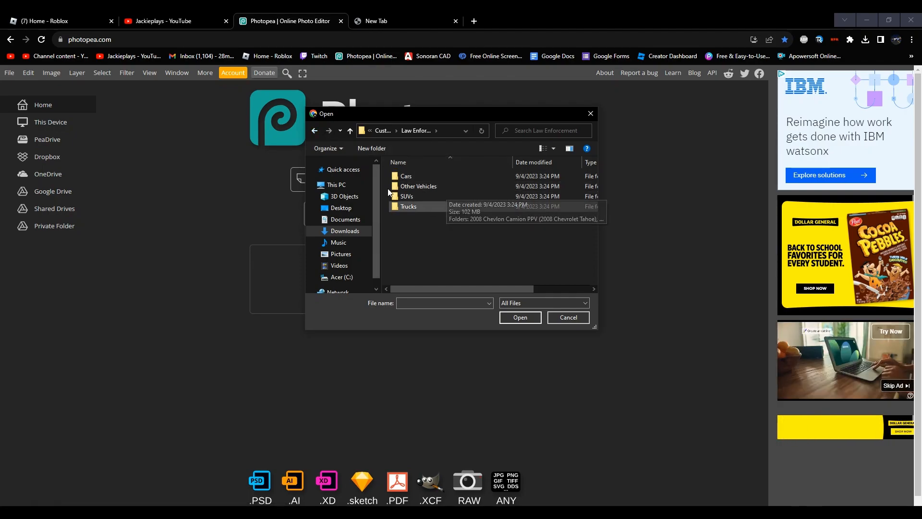
left_click(316, 133)
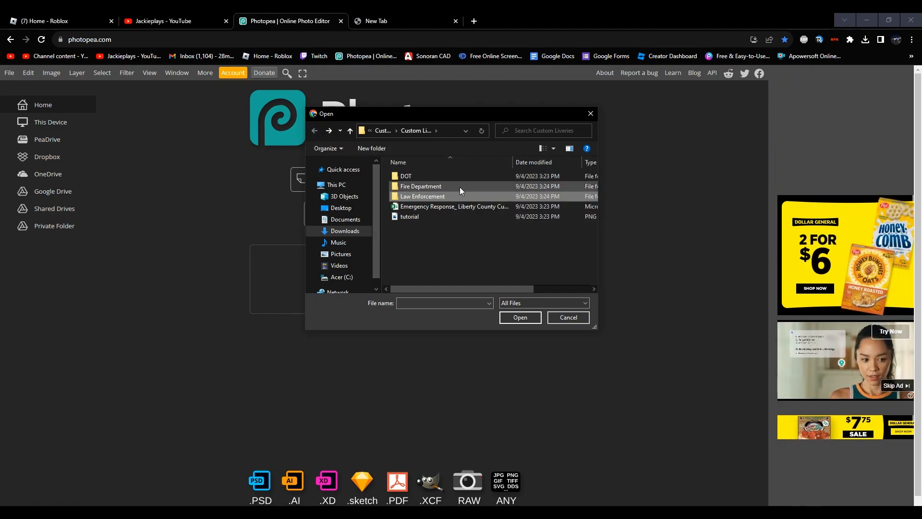
Step: Open Utility_Back2, Utility_Left1 and Utility_Right1 together from the DOT folder's Falcon Advance+ Utility 2019 subfolder
double_click(409, 175)
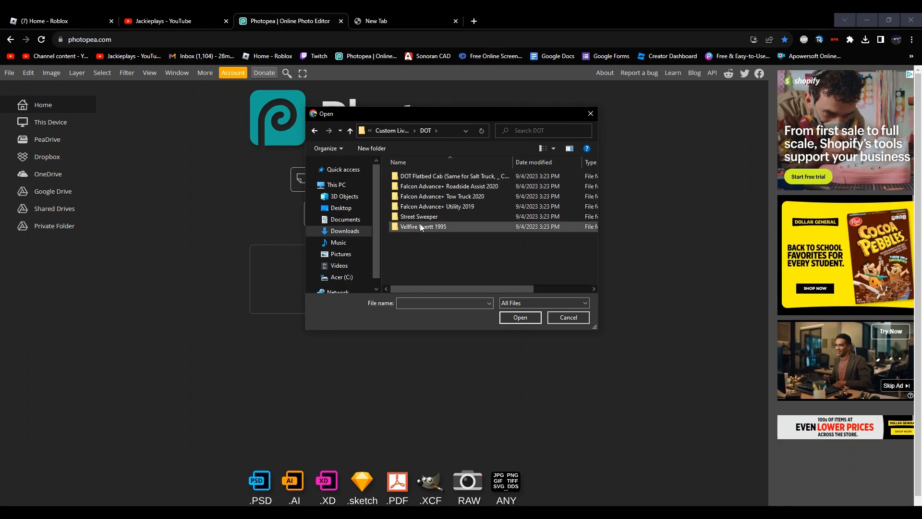
double_click(459, 206)
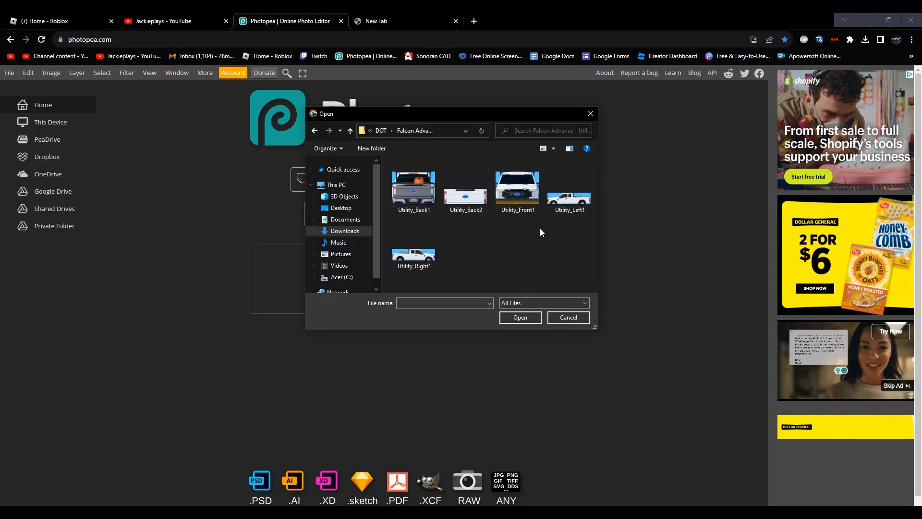
left_click(567, 203)
left_click(419, 258, "ctrl")
left_click(462, 192, "ctrl")
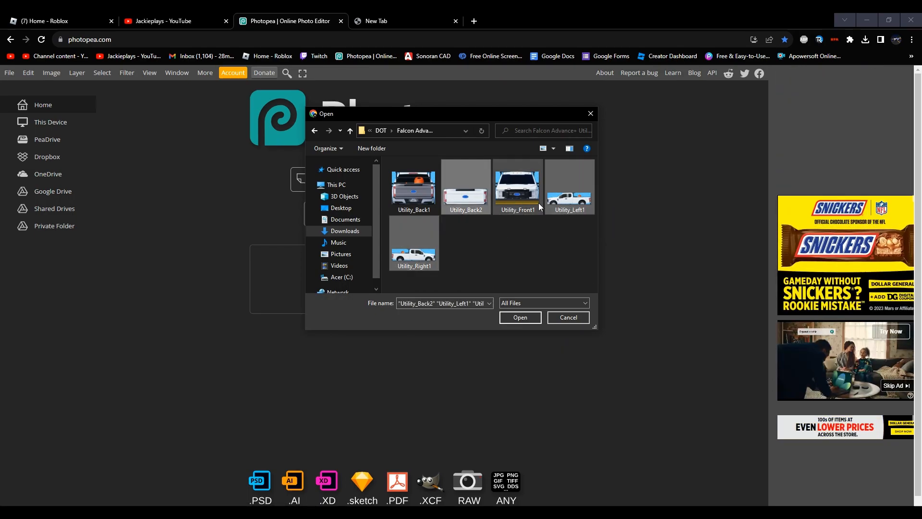
left_click(525, 200, "ctrl")
left_click(415, 197, "ctrl")
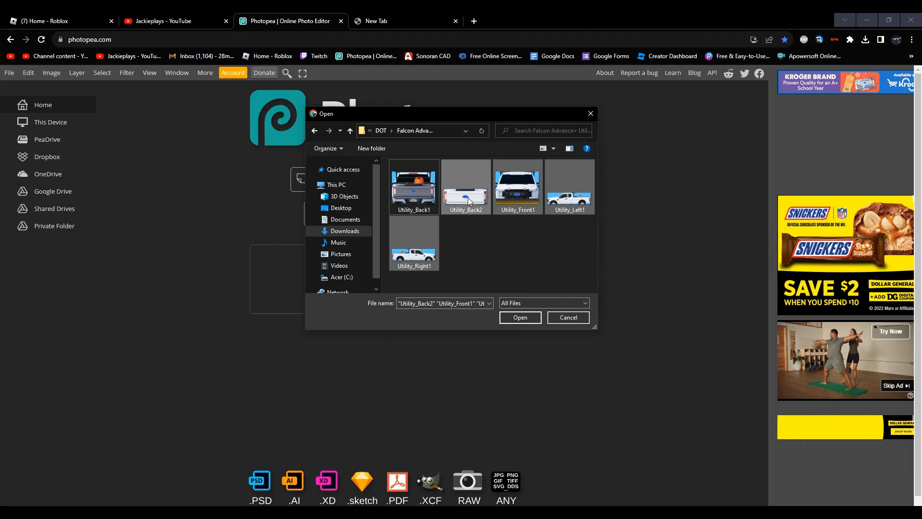
left_click(526, 194, "ctrl")
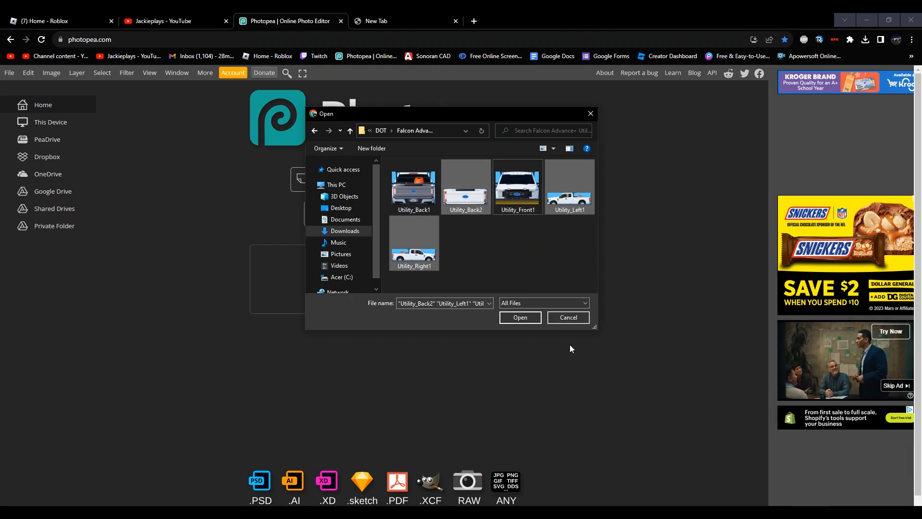
left_click(520, 317)
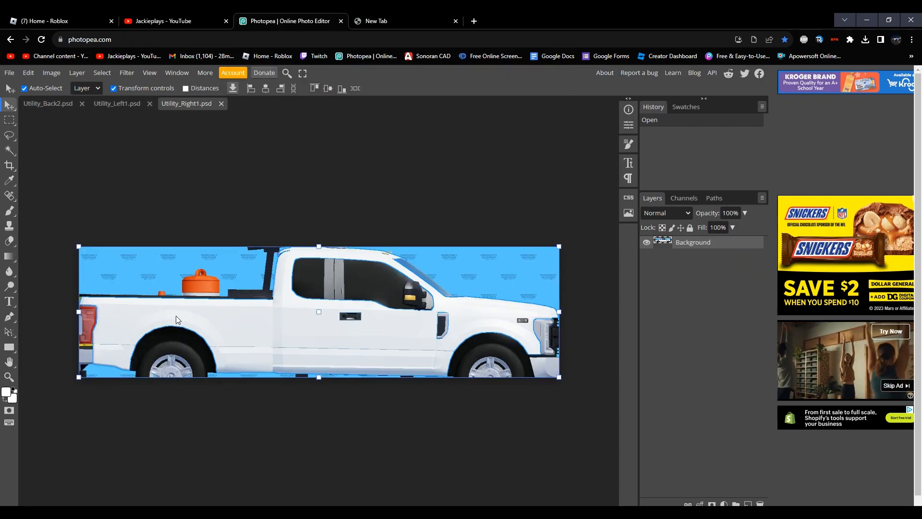
Step: Fit the Utility_Right1, Utility_Left1 and Utility_Back2 images to the work area, then return to Utility_Left1 with the Move tool
left_click(10, 378)
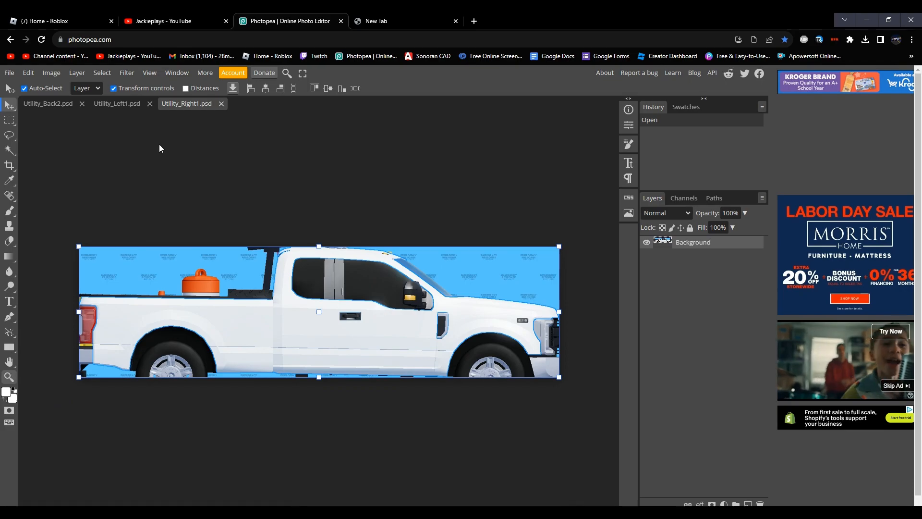
left_click(131, 90)
left_click(130, 103)
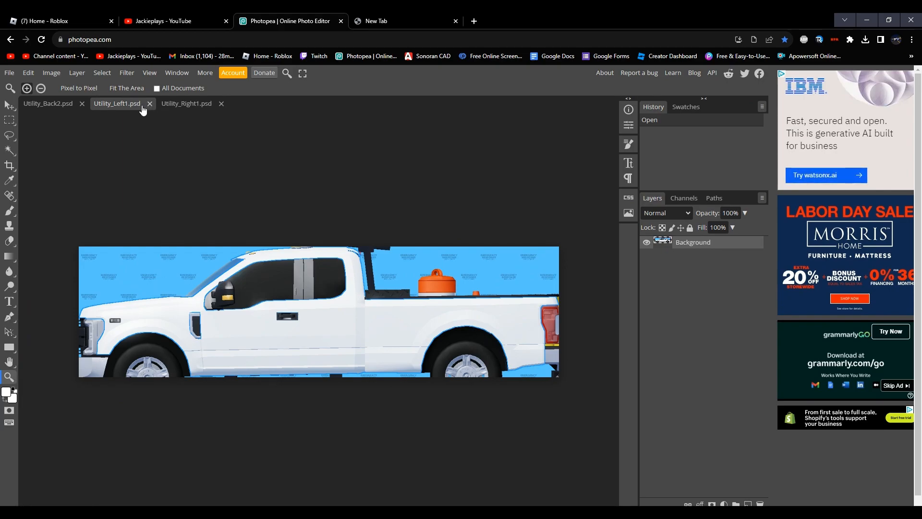
left_click(131, 90)
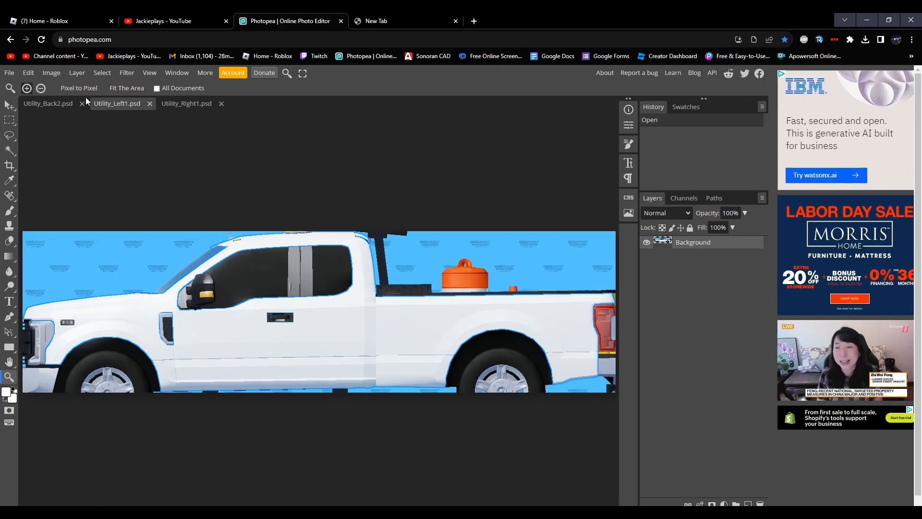
left_click(55, 104)
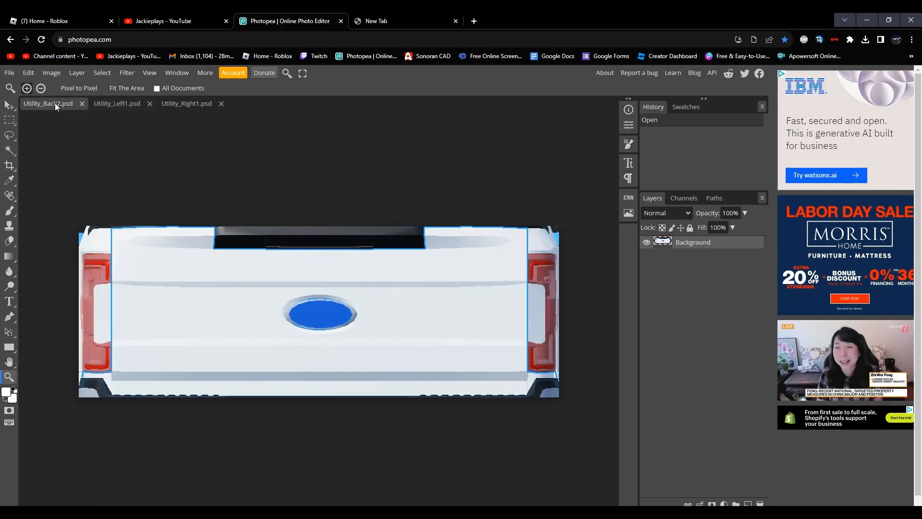
left_click(135, 88)
left_click(117, 104)
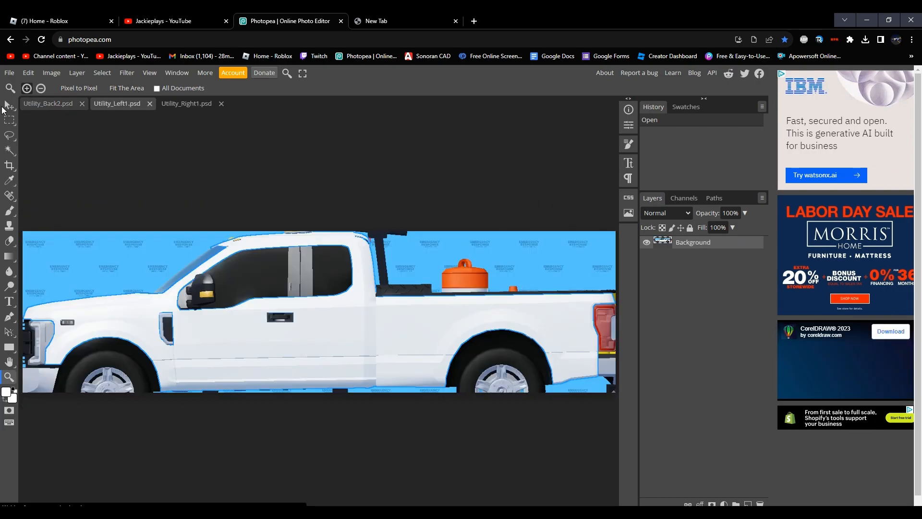
key("v")
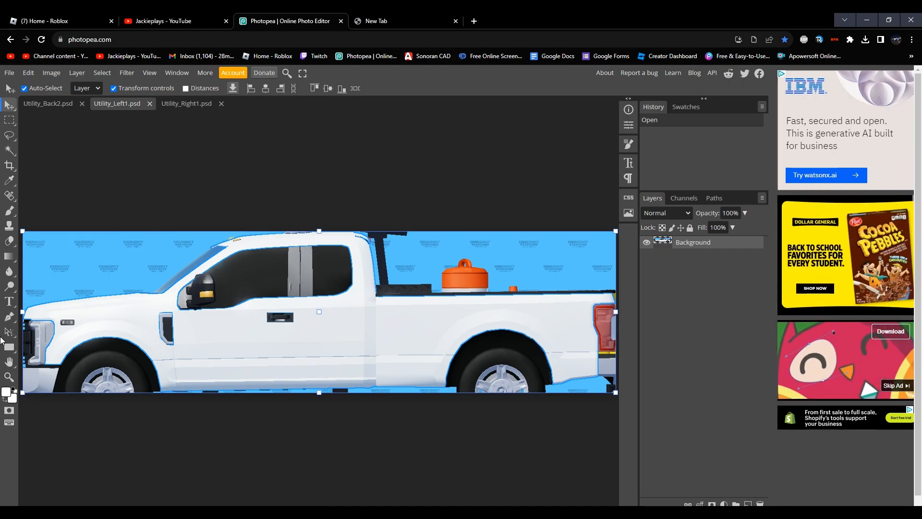
Step: Try the Rectangle tool with a large black box over the truck's lower body and a small one on its door, deleting each
left_click(7, 348)
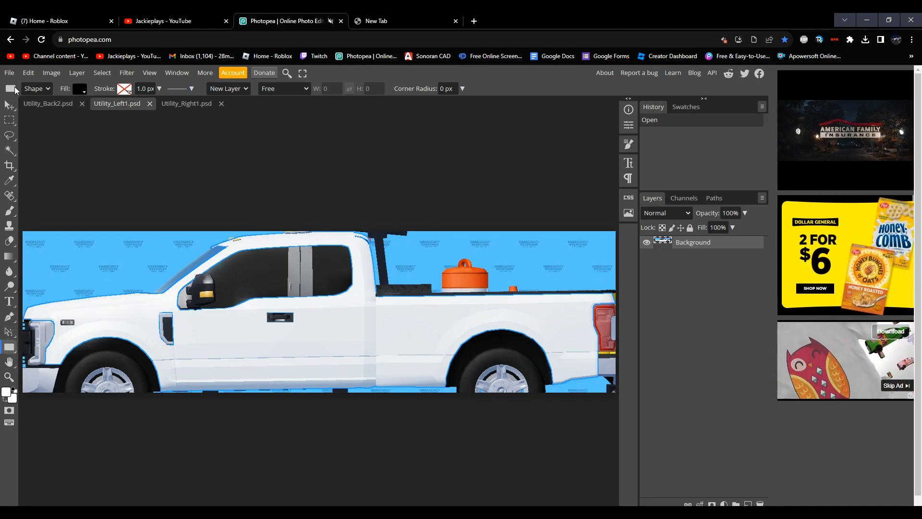
left_click_drag(141, 337, 371, 395)
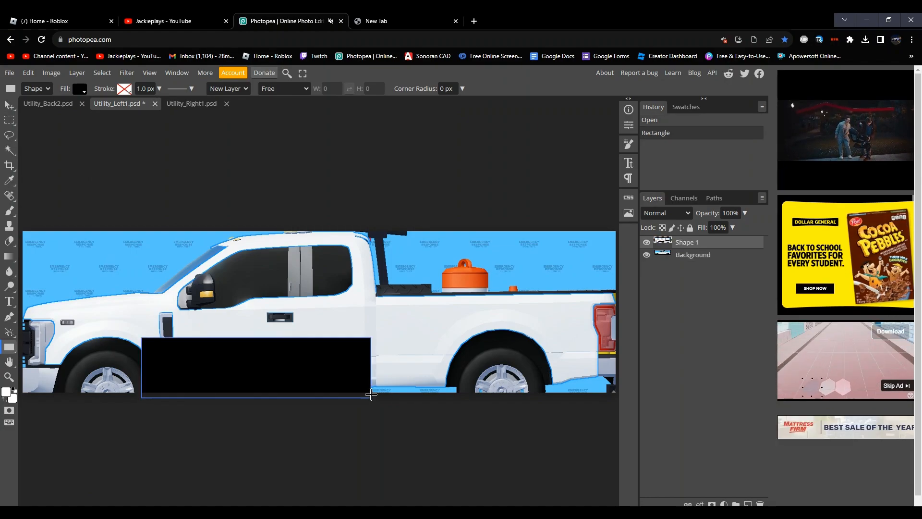
key("Delete")
left_click_drag(191, 307, 232, 351)
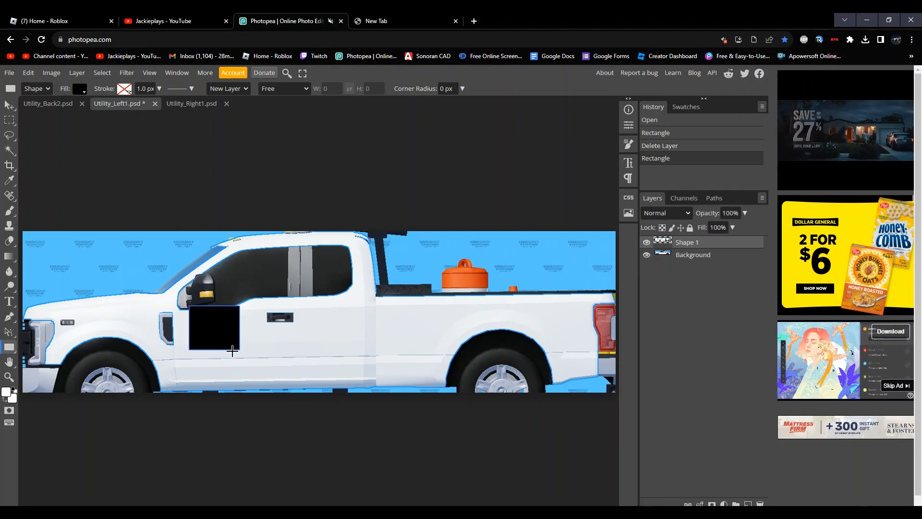
key("Delete")
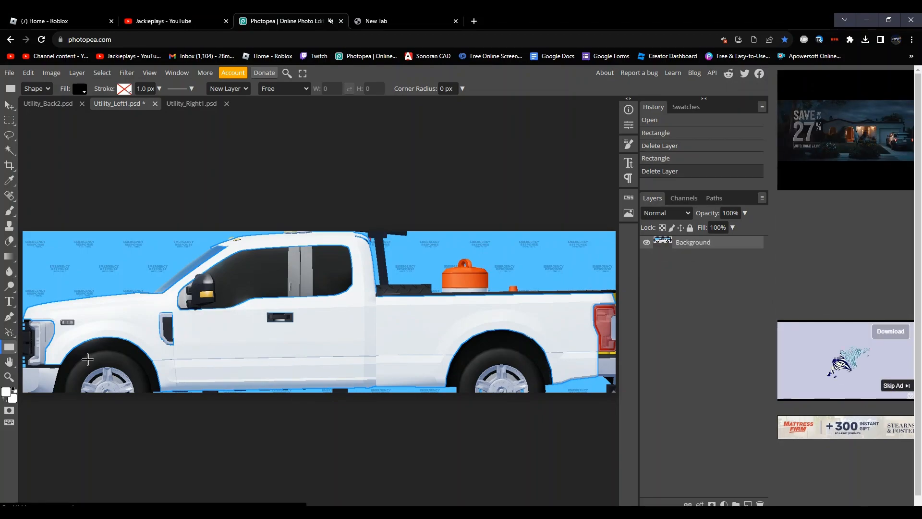
Step: Try the Ellipse tool by drawing a black ellipse on the truck's front door, and delete it
left_click(11, 349)
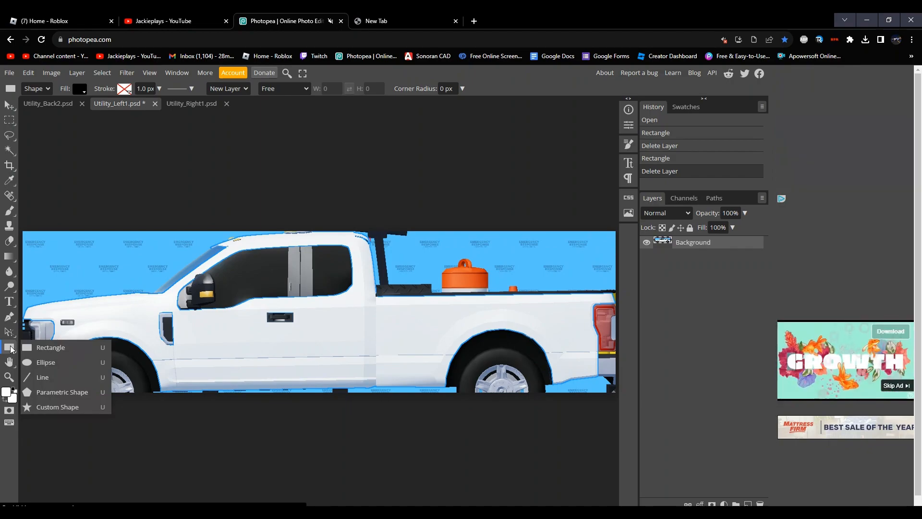
left_click(46, 362)
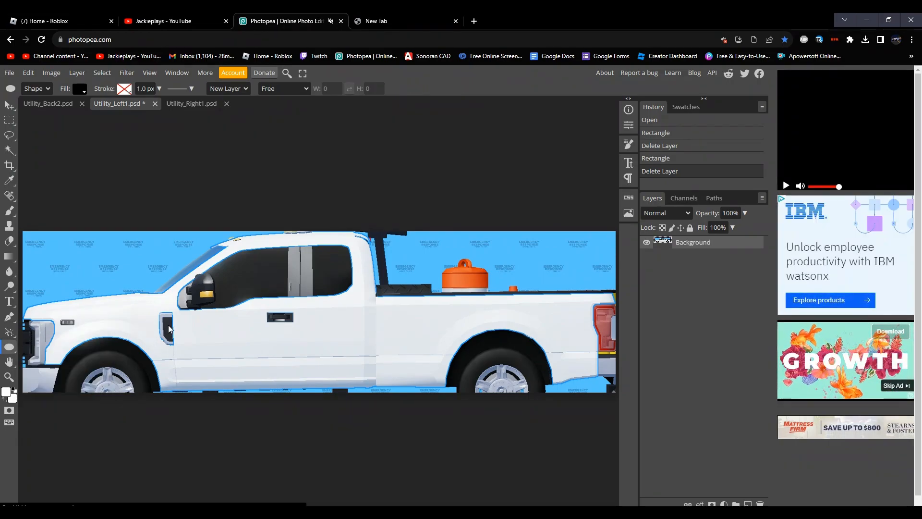
left_click_drag(180, 315, 206, 365)
left_click_drag(342, 359, 360, 349)
key("Delete")
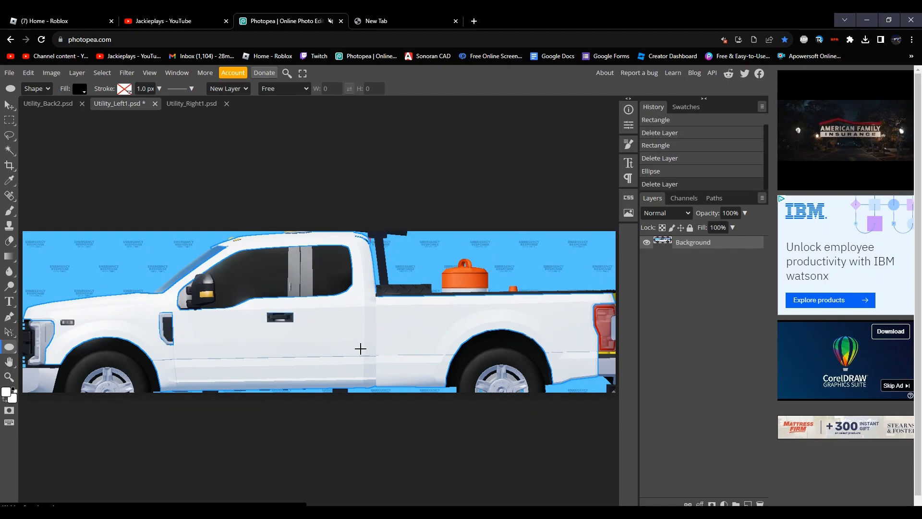
Step: Try the Line tool by drawing a 5 px horizontal line along the truck's side, and delete it
left_click(8, 347)
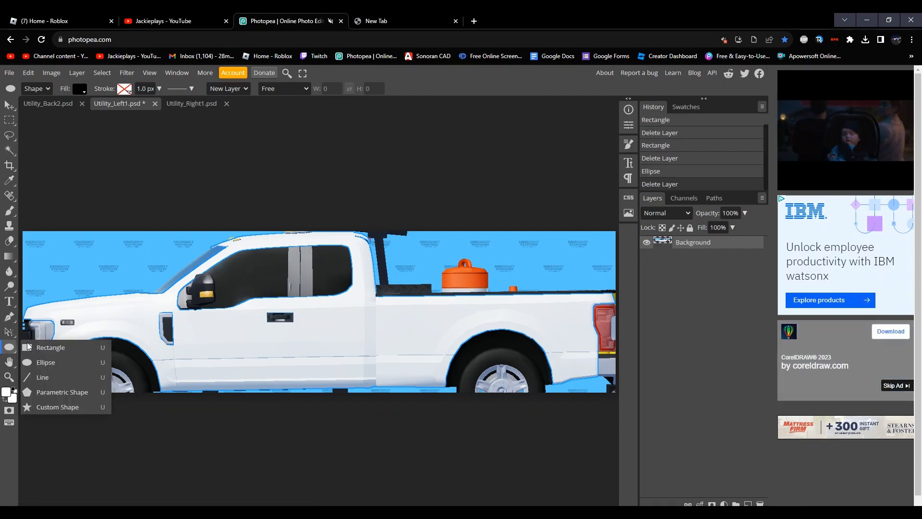
left_click(85, 376)
left_click_drag(139, 336, 344, 337)
key("Delete")
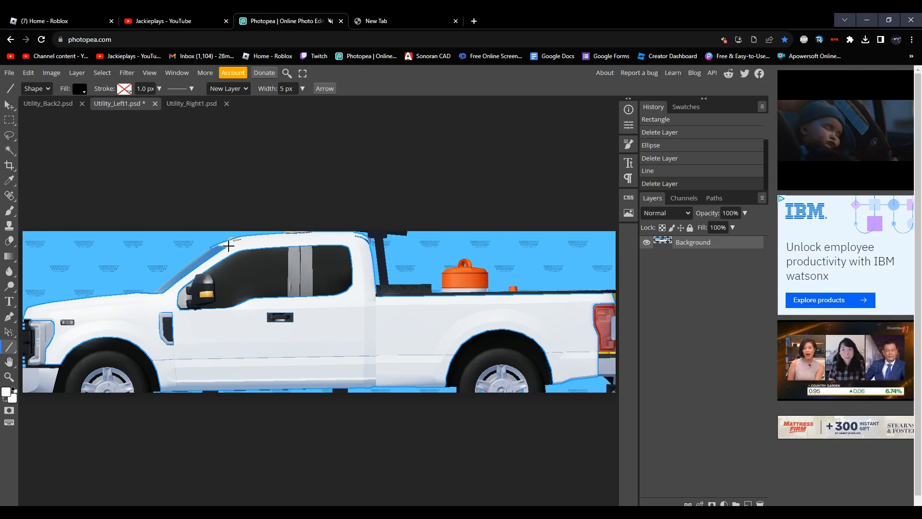
Step: Set the line width to 1000 px, draw a very thick test line across the truck's side, and delete it
left_click(286, 88)
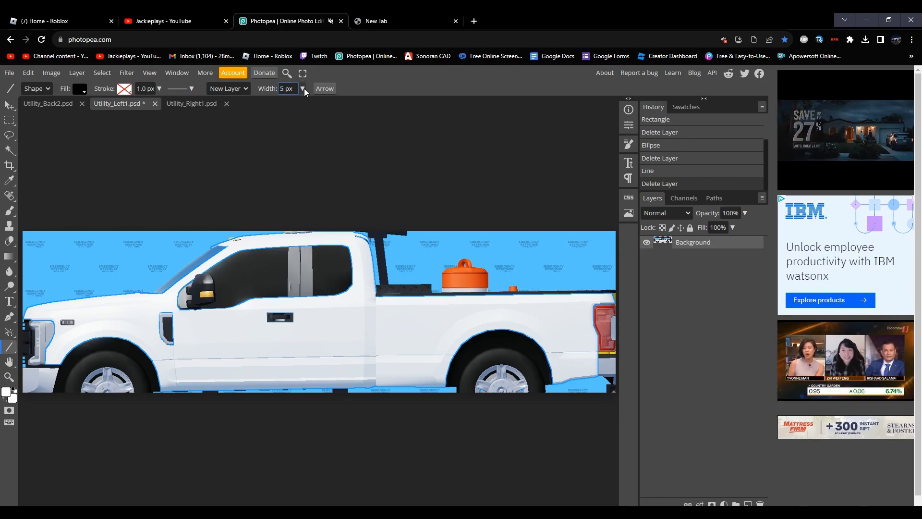
left_click(289, 89)
left_click(300, 91)
left_click_drag(298, 102, 307, 99)
left_click(292, 88)
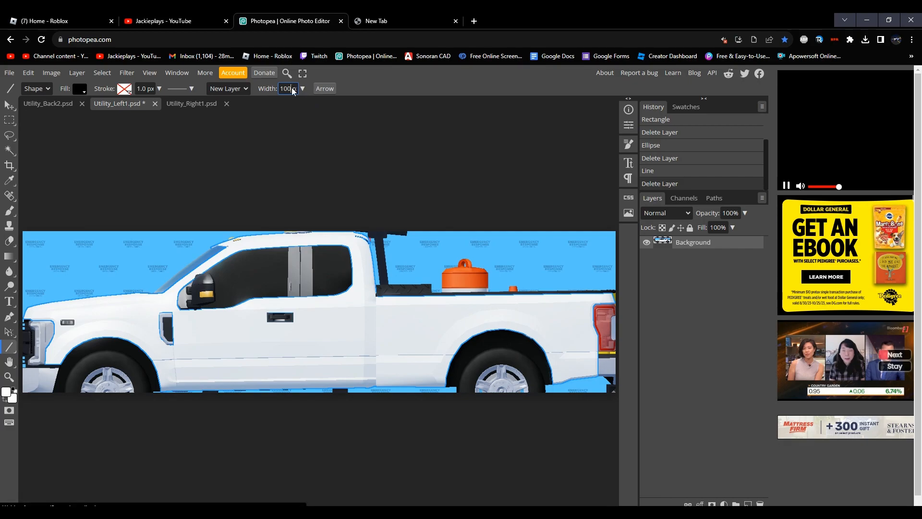
key("BackSpace")
key("BackSpace")
key("BackSpace")
type("1000")
key("Return")
left_click_drag(141, 361, 491, 350)
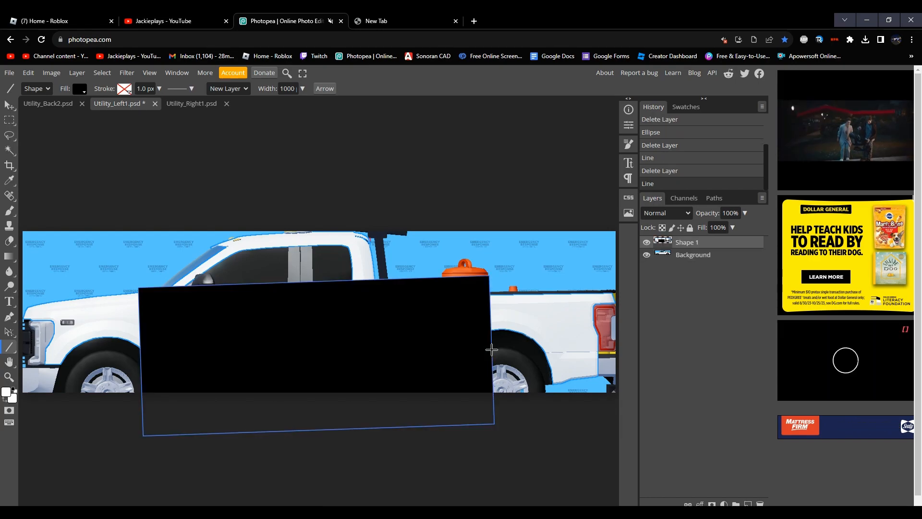
key("Delete")
Step: Set the Line tool's width to 100 px
left_click(301, 90)
left_click_drag(299, 104, 308, 91)
left_click(137, 191)
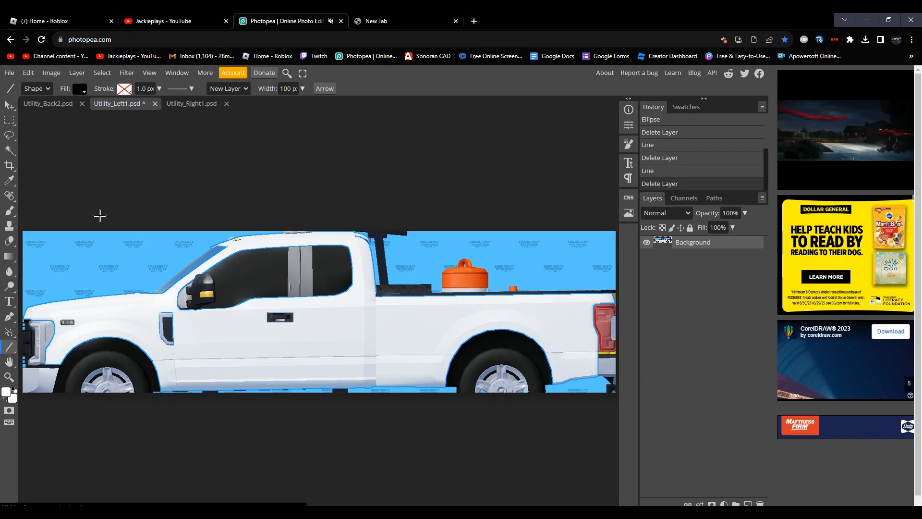
left_click(10, 361)
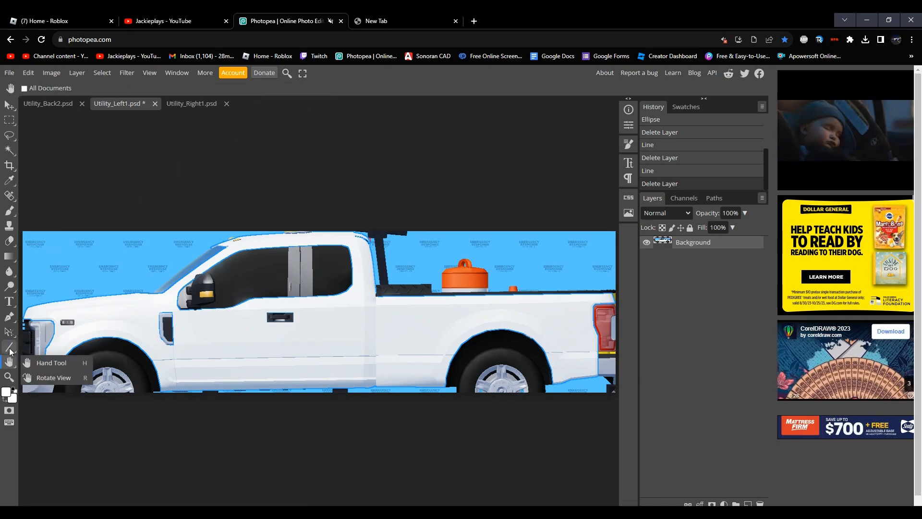
Step: Try the Parametric Shape tool by drawing a black five-sided polygon over the truck's front door, and delete it
left_click(9, 347)
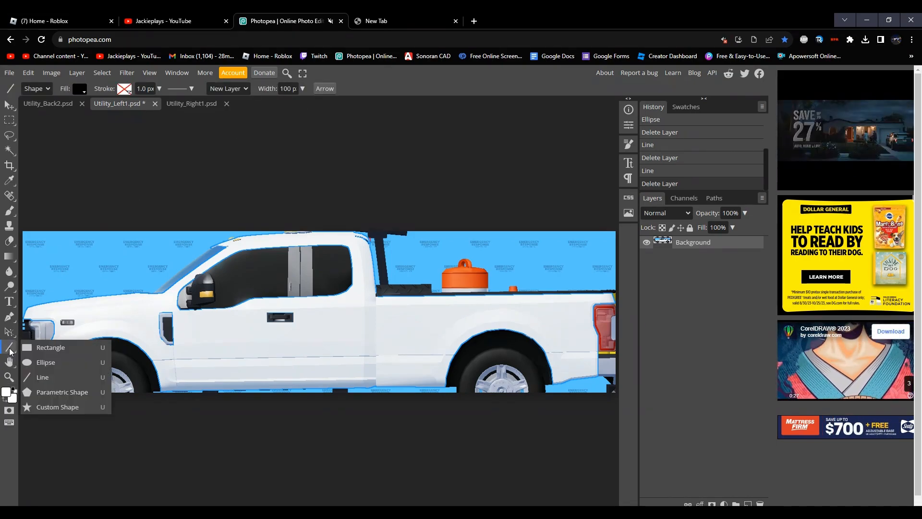
left_click(59, 390)
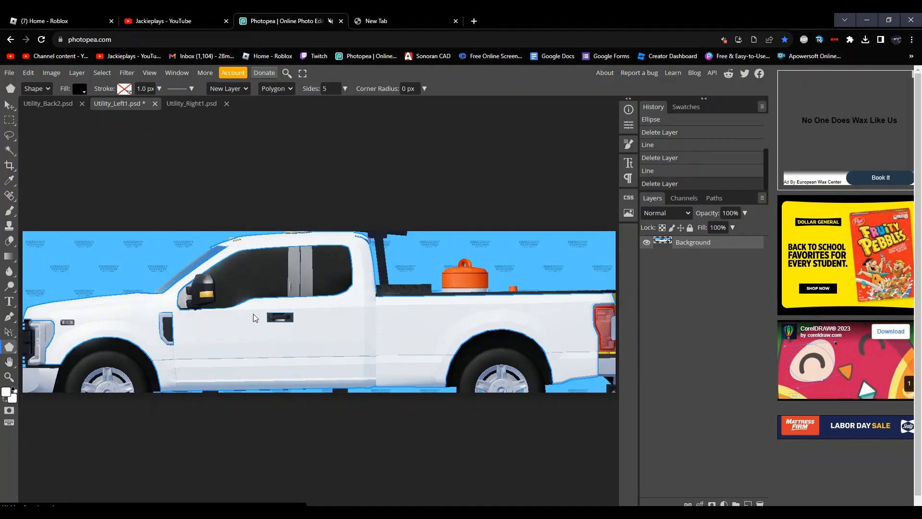
mouse_move(229, 328)
left_mouse_down()
mouse_move(263, 354)
mouse_move(264, 365)
left_mouse_up()
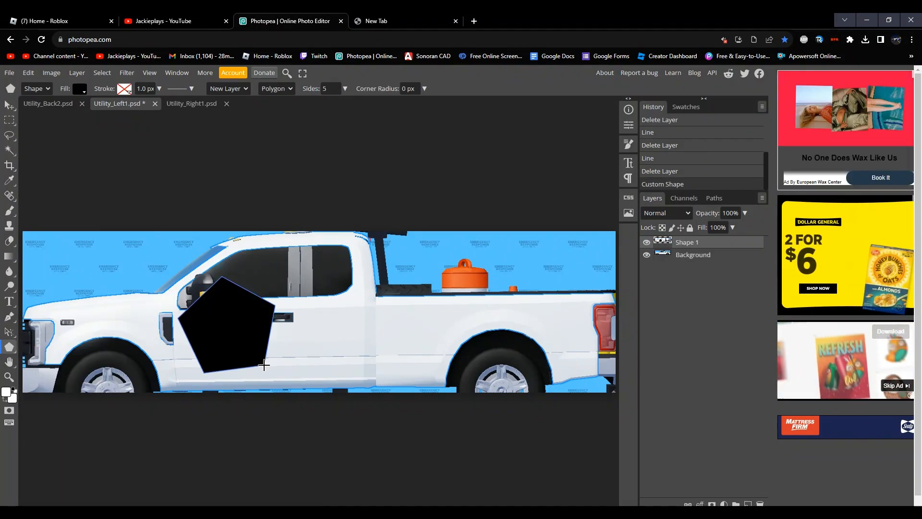
key("Delete")
Step: Try the Custom Shape tool by drawing a shape over the truck's lower side, and delete it
right_click(12, 351)
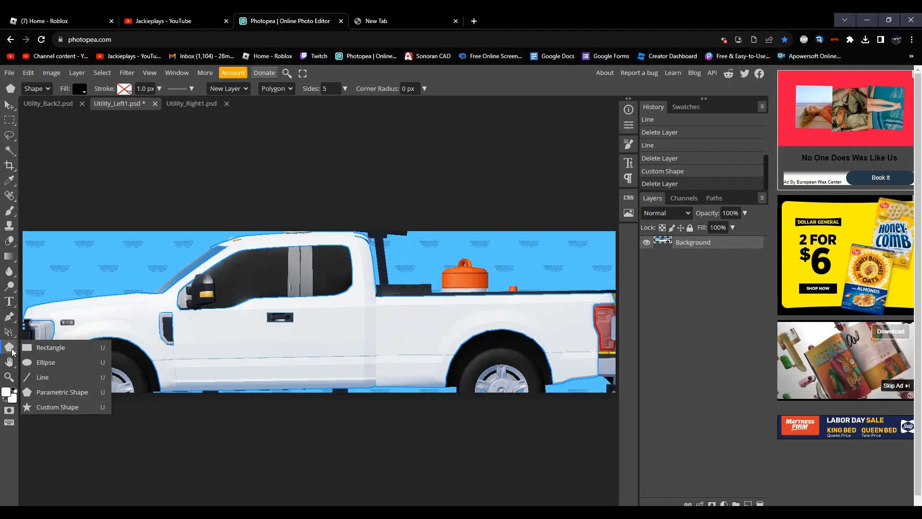
left_click(69, 401)
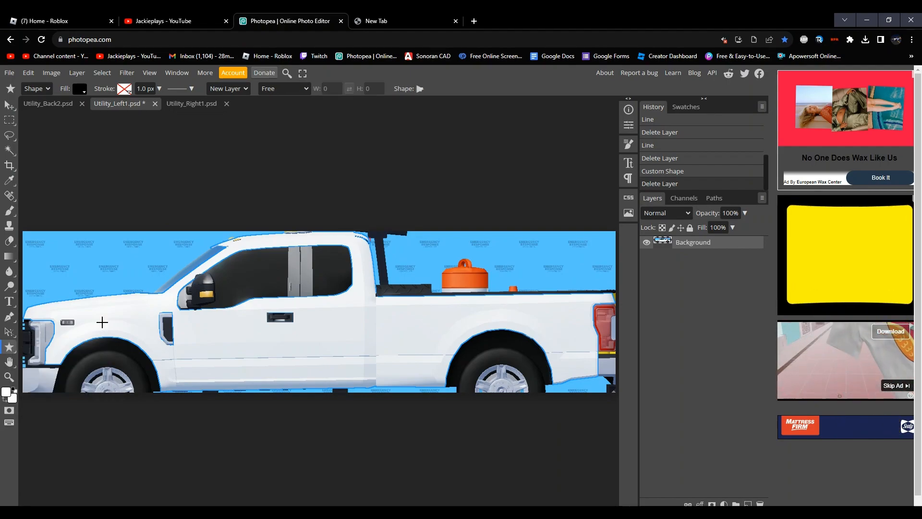
left_click_drag(296, 350, 314, 460)
key("Delete")
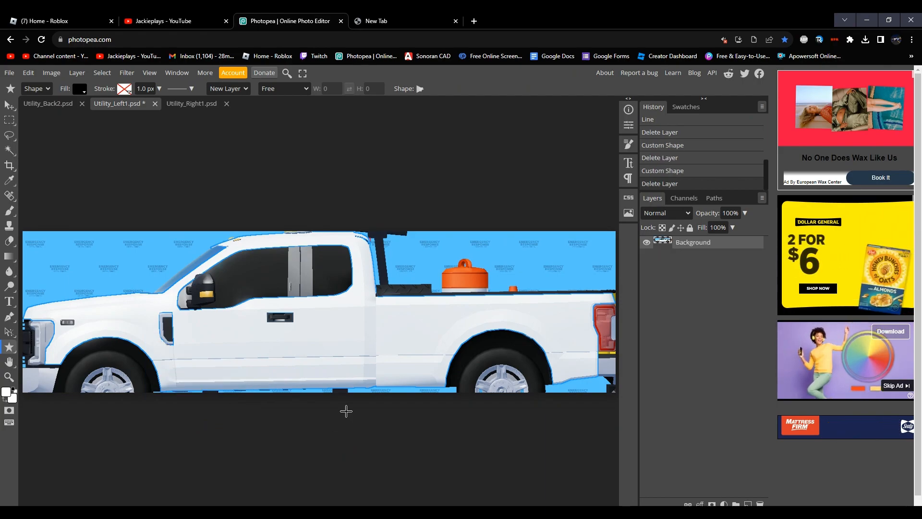
Step: Draw a 100 px wide black line along the truck's lower side from the front wheel to the rear wheel
right_click(15, 355)
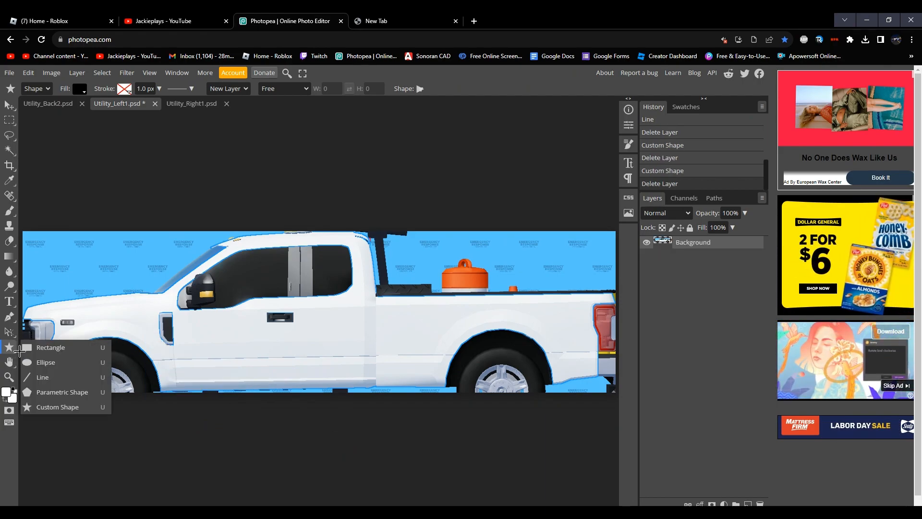
left_click(48, 379)
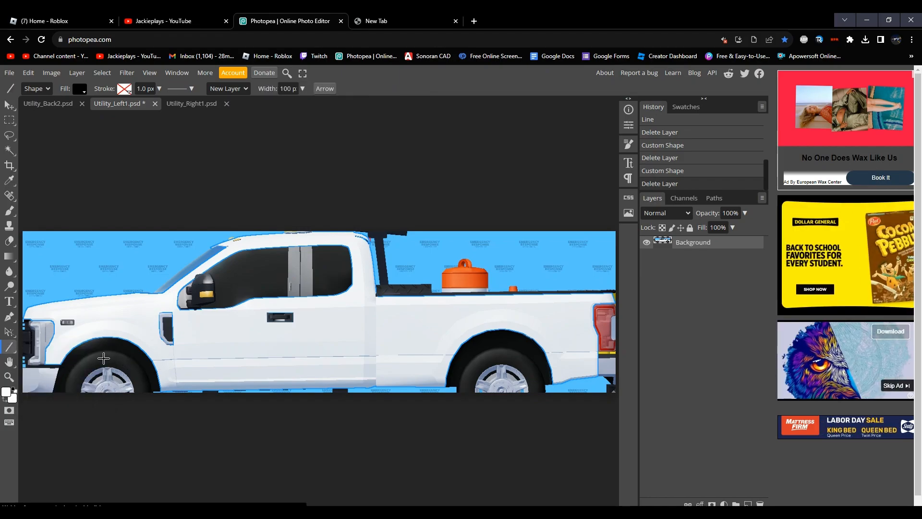
left_click_drag(138, 363, 464, 356)
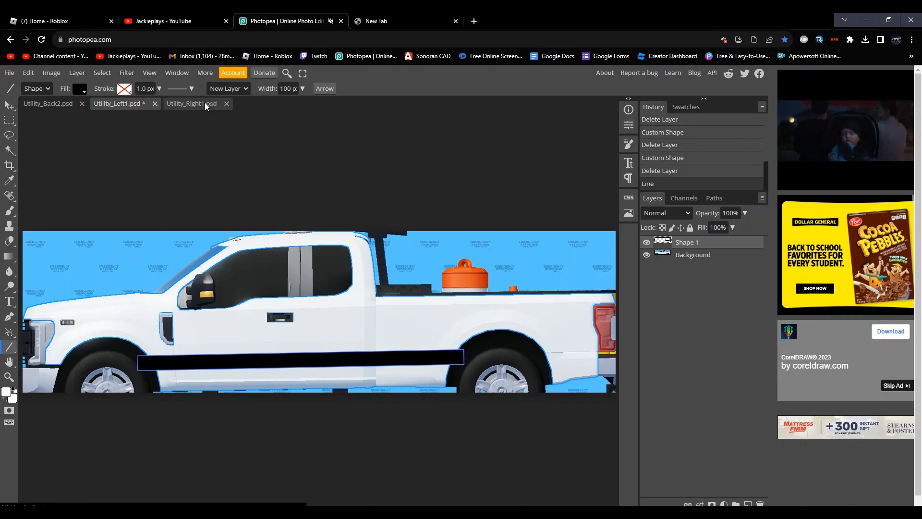
Step: Copy the black stripe's layer from Utility_Left1.psd into Utility_Right1.psd
right_click(8, 106)
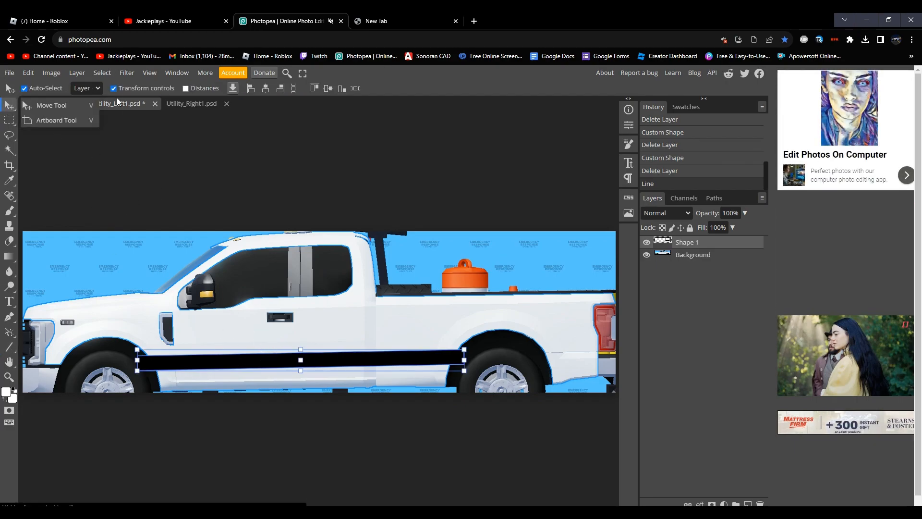
left_click(131, 125)
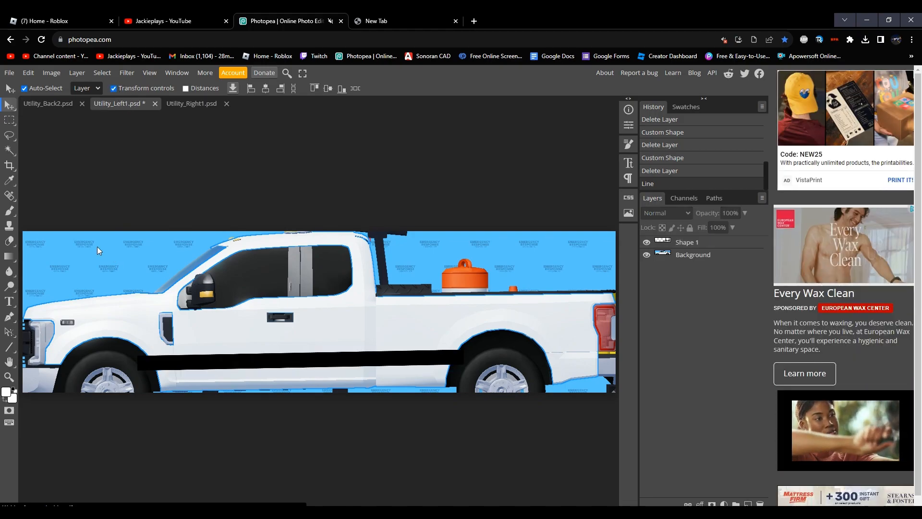
left_click(693, 249)
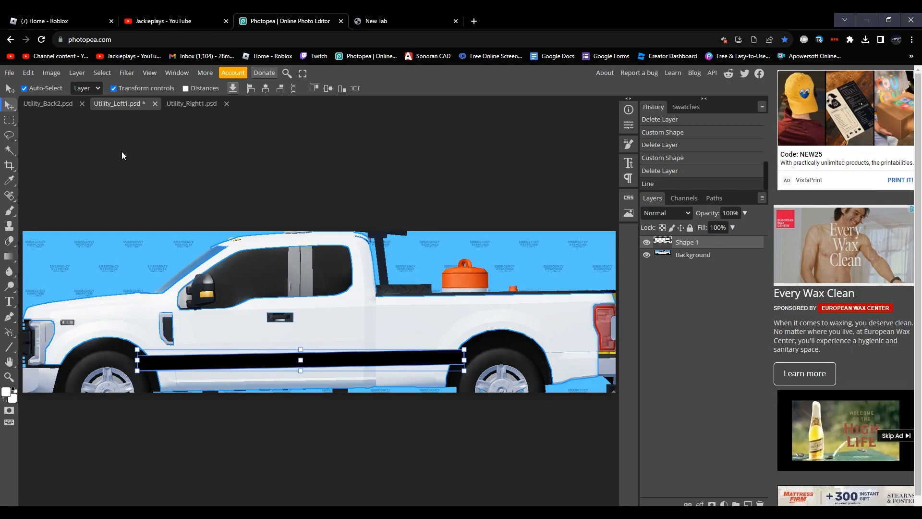
right_click(711, 245)
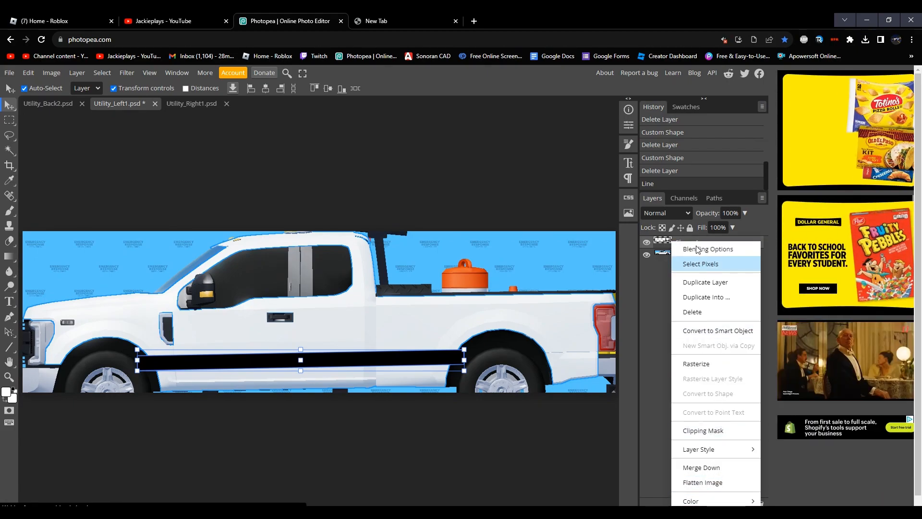
left_click(652, 315)
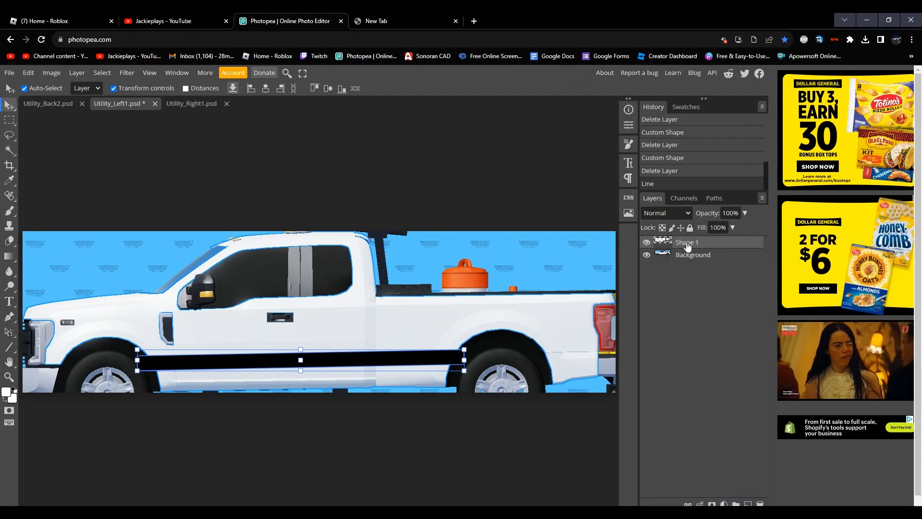
left_click(200, 105)
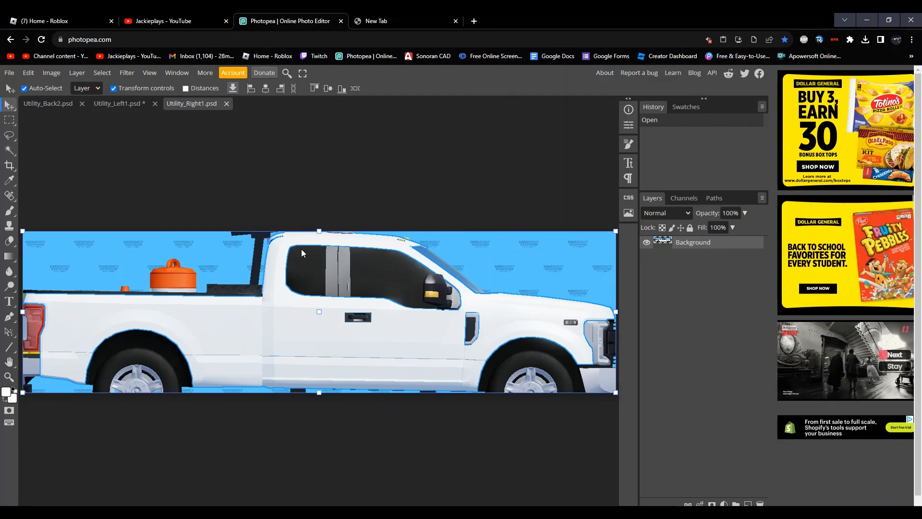
key("ctrl+v")
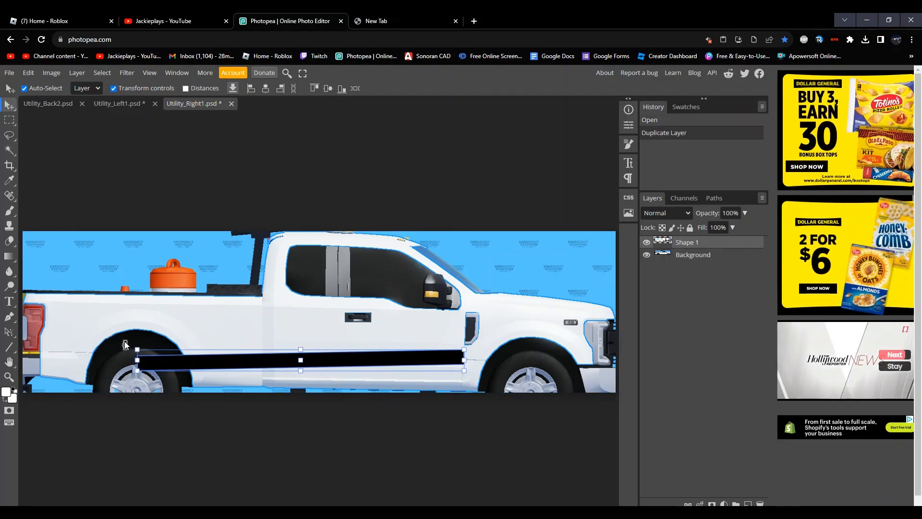
Step: Rotate the copied stripe by 1.7° and shift it right to X 2132 px so it spans between the wheels
left_click_drag(124, 345, 125, 340)
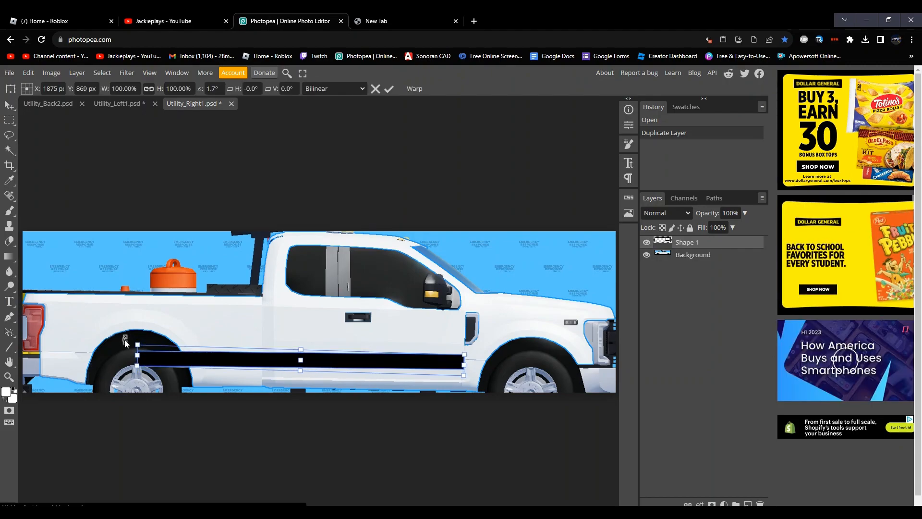
key("Right")
key("Right")
key("Right")
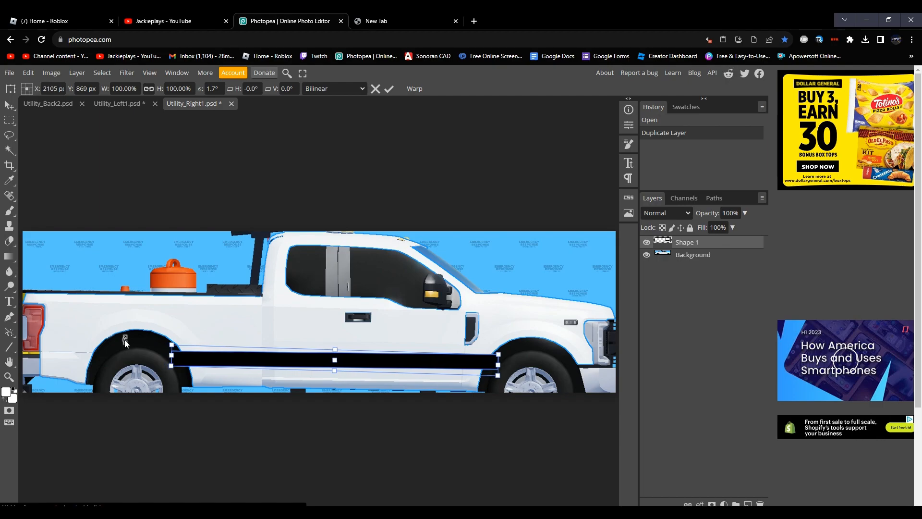
key("Right")
key("Right")
key("Right")
key("Right")
key("Right")
key("Right")
key("Right")
key("Right")
key("Right")
key("Right")
key("Right")
key("Right")
key("Right")
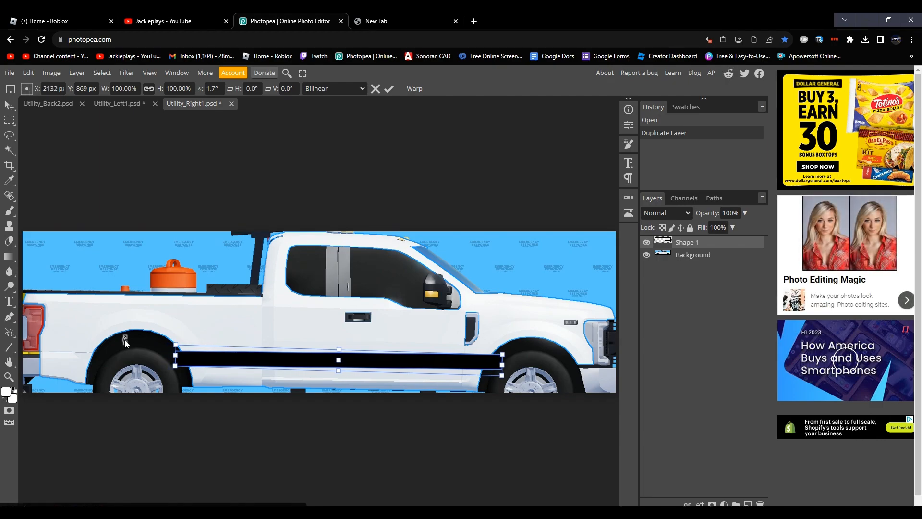
Step: Compare the stripe's placement in Utility_Left1.psd and Utility_Right1.psd
left_click(136, 107)
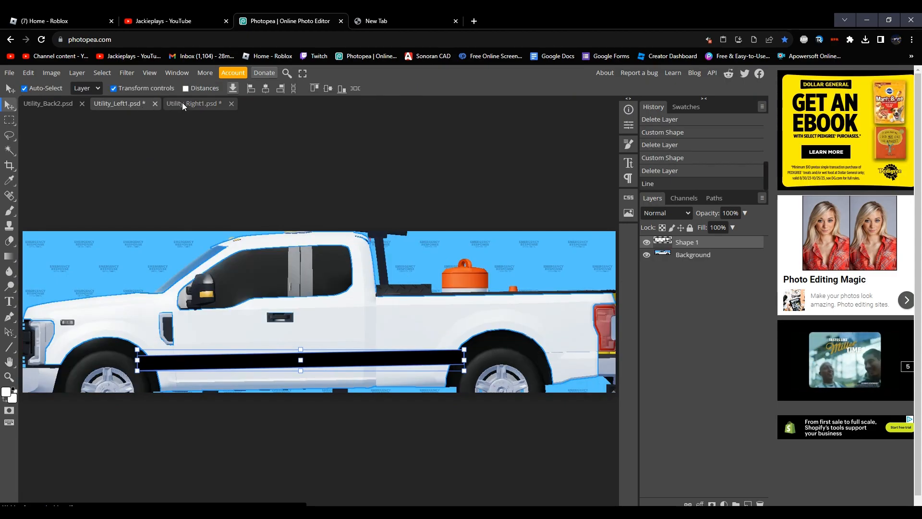
left_click(183, 102)
left_click(132, 102)
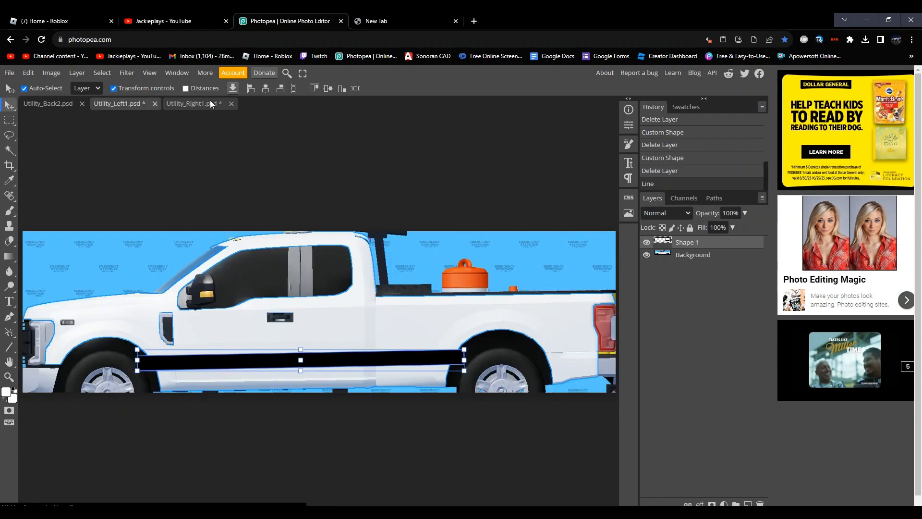
left_click(206, 102)
left_click(138, 102)
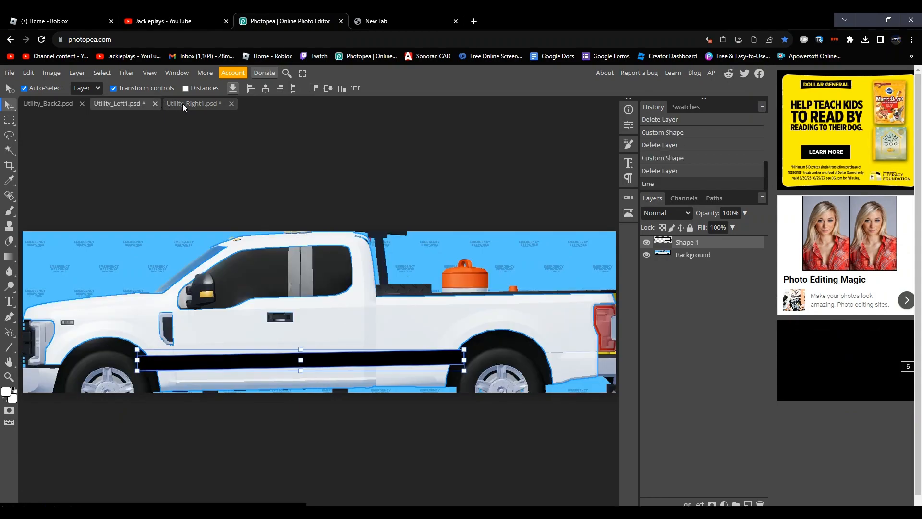
left_click(182, 103)
left_click(113, 103)
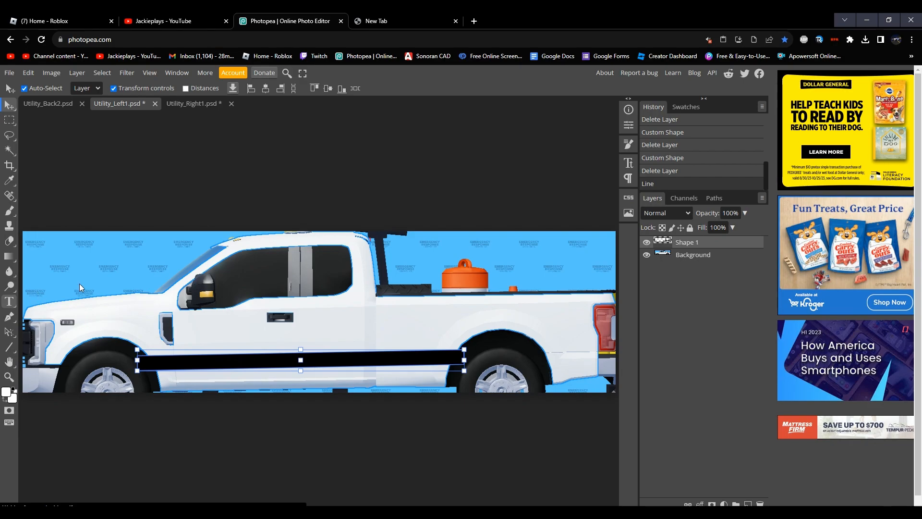
Step: Change the fill of the stripe in Utility_Left1.psd to a custom medium blue with a hue of 220°
key("t")
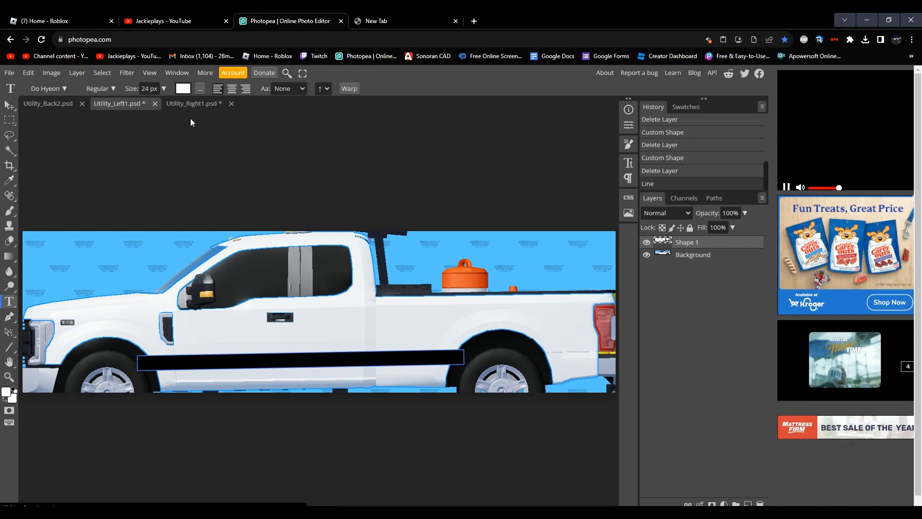
left_click(9, 344)
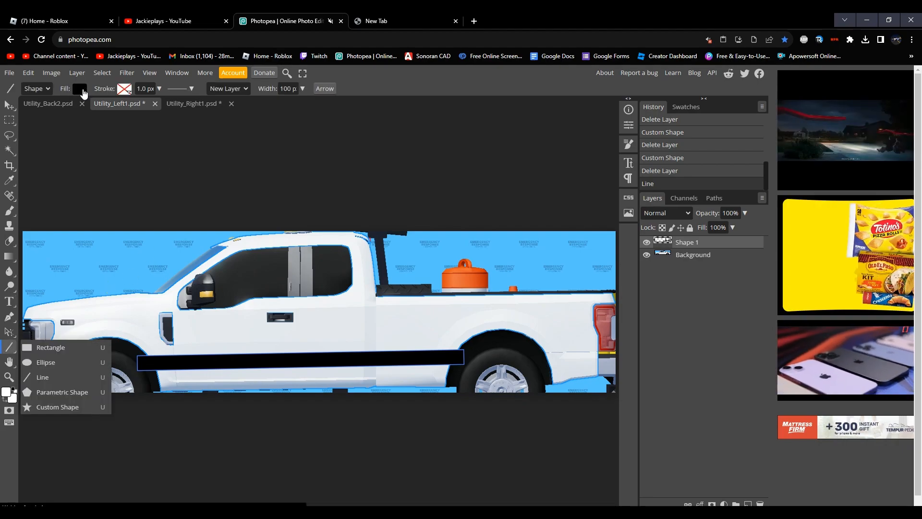
left_click(85, 90)
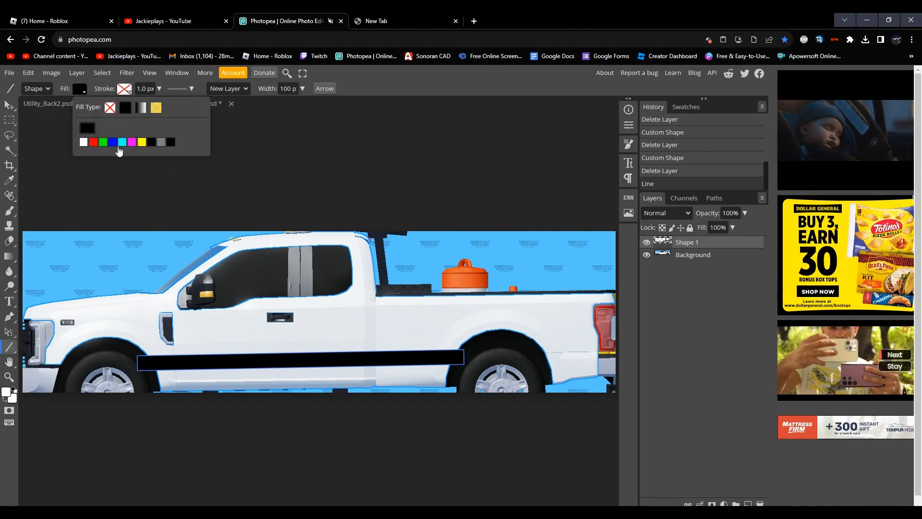
left_click(87, 128)
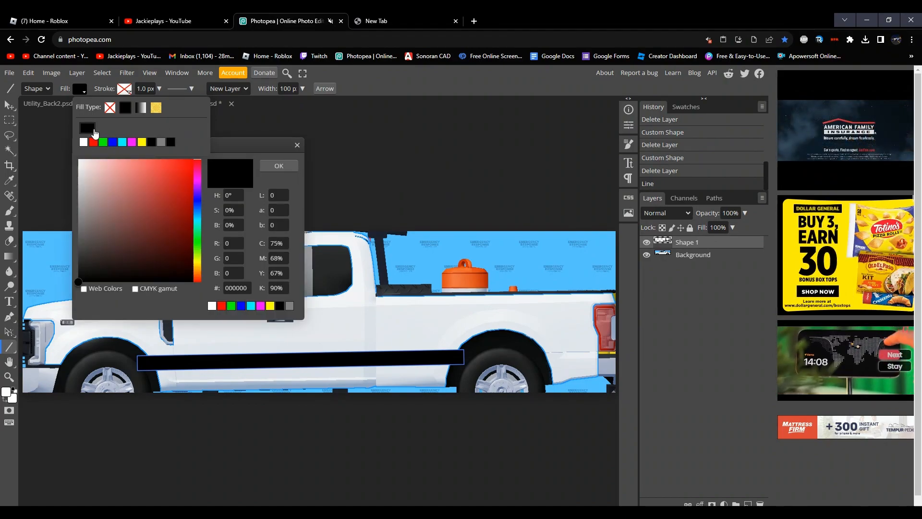
left_click_drag(151, 209, 223, 156)
mouse_move(192, 242)
left_mouse_down()
mouse_move(117, 200)
mouse_move(125, 194)
left_mouse_up()
left_click_drag(198, 237, 198, 206)
mouse_move(157, 186)
left_mouse_down()
mouse_move(195, 141)
mouse_move(237, 142)
left_mouse_up()
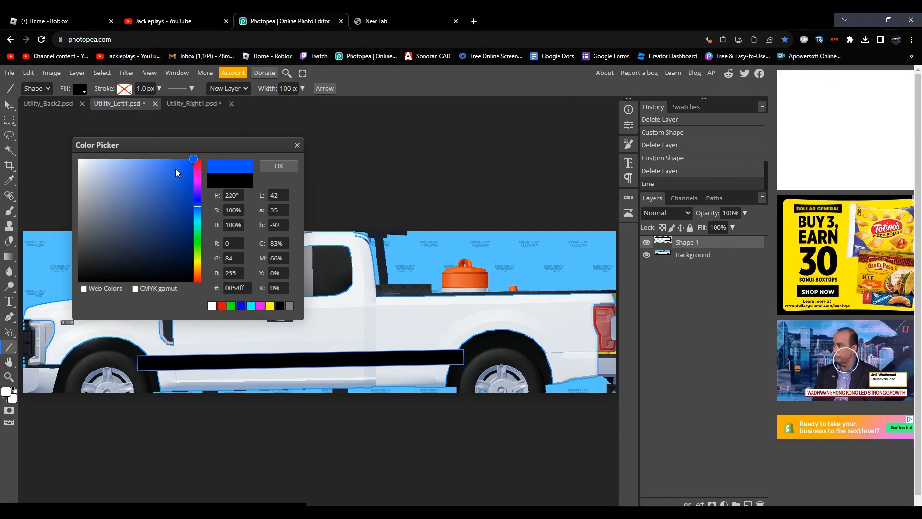
left_click_drag(175, 169, 201, 188)
left_click(279, 166)
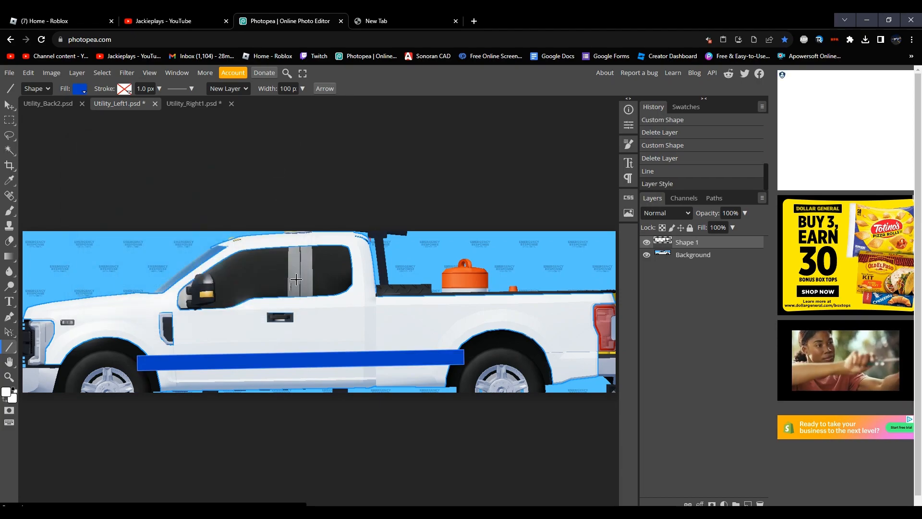
Step: Recolor the stripe in Utility_Right1.psd with the same recently used blue
left_click(186, 101)
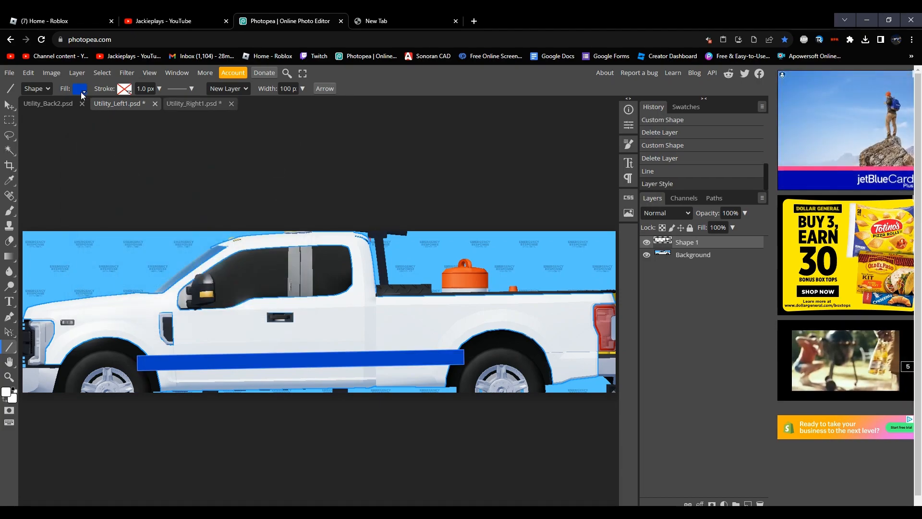
left_click(80, 89)
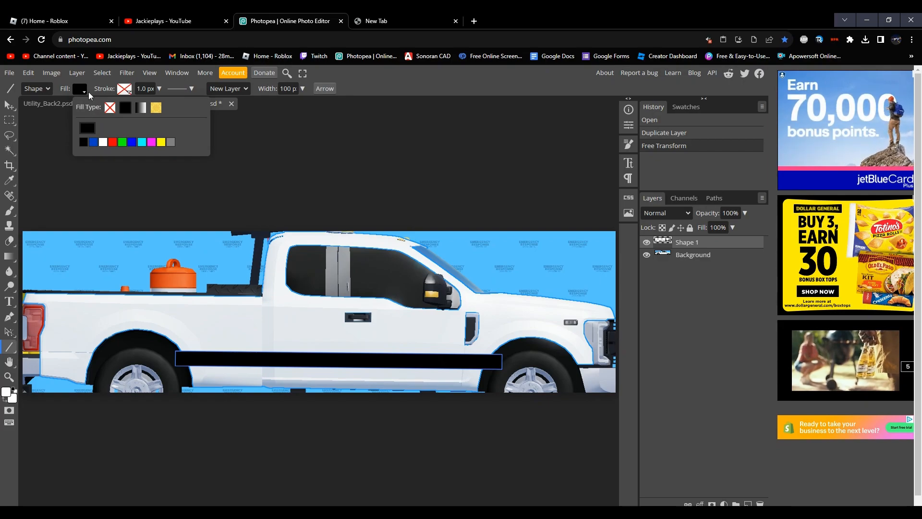
left_click(94, 142)
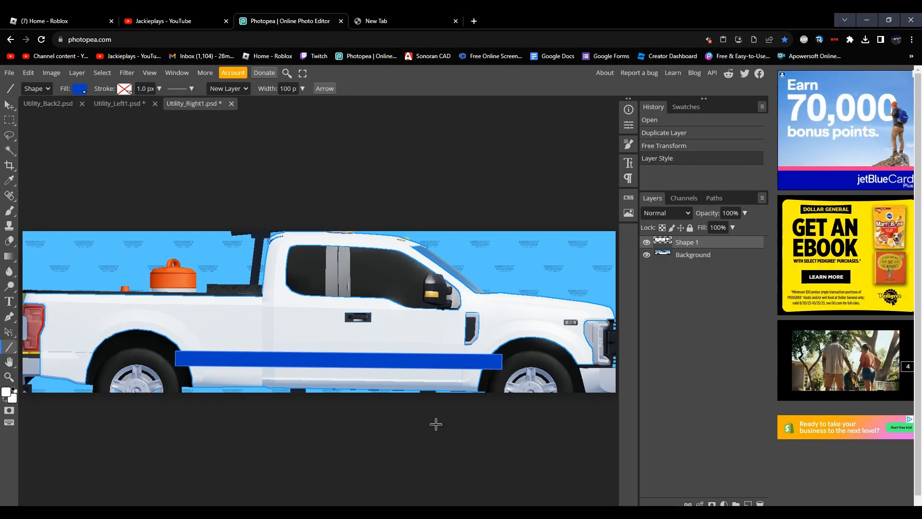
Step: Set the Type tool's text color to the same blue as the stripe
left_click(9, 302)
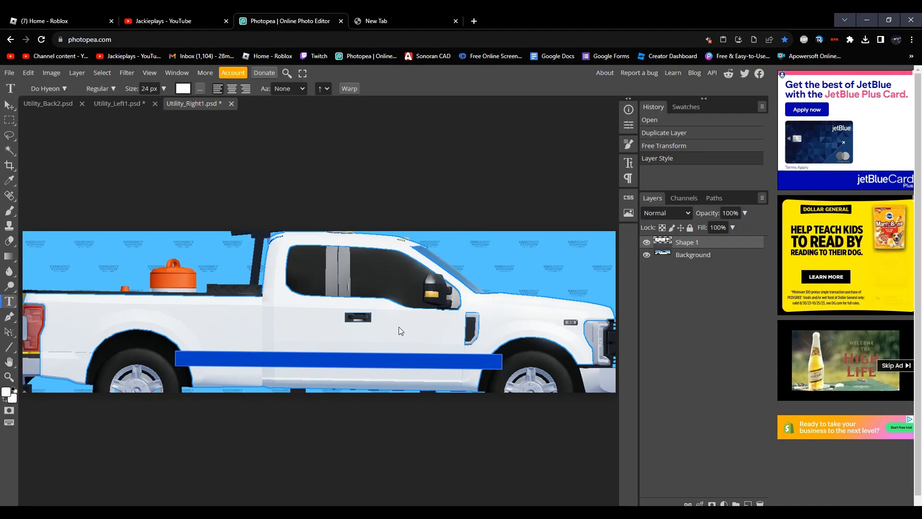
left_click(182, 88)
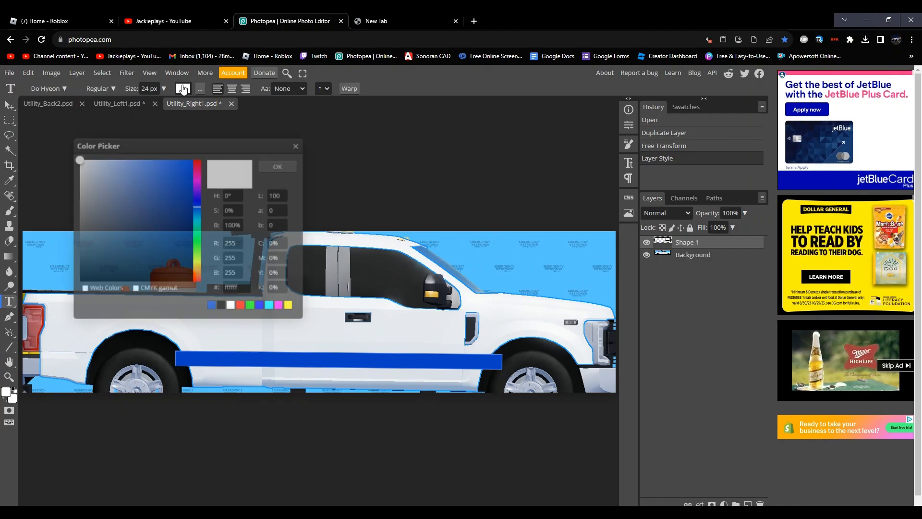
left_click(212, 305)
left_click(290, 171)
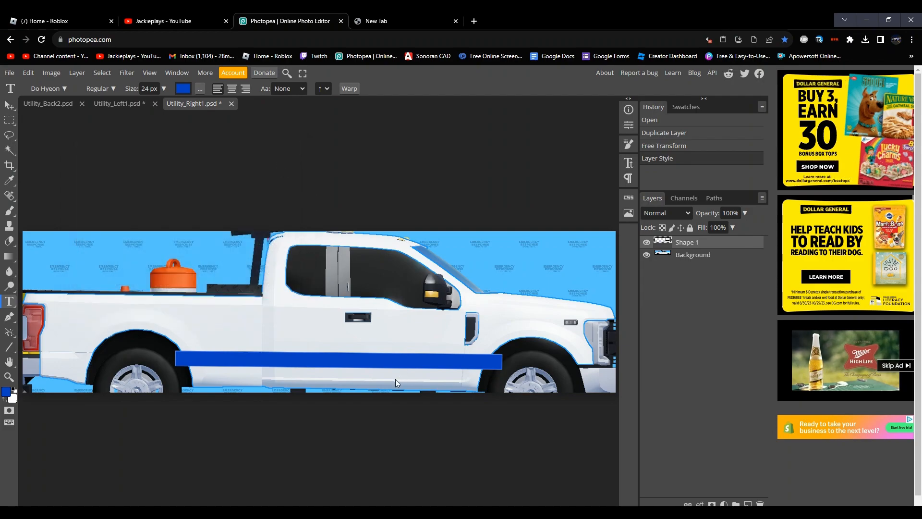
Step: Add the text "LIBERTY COUNTY DEPARTMENT OF TRANSPORTATION" on the truck's door above the stripe in Utility_Right1.psd
left_click(365, 337)
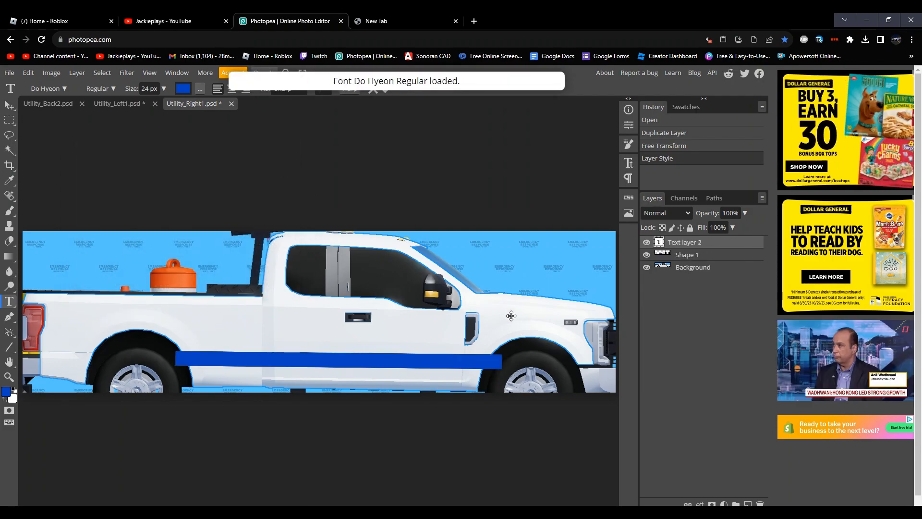
key("Caps_Lock")
type("LIBERT")
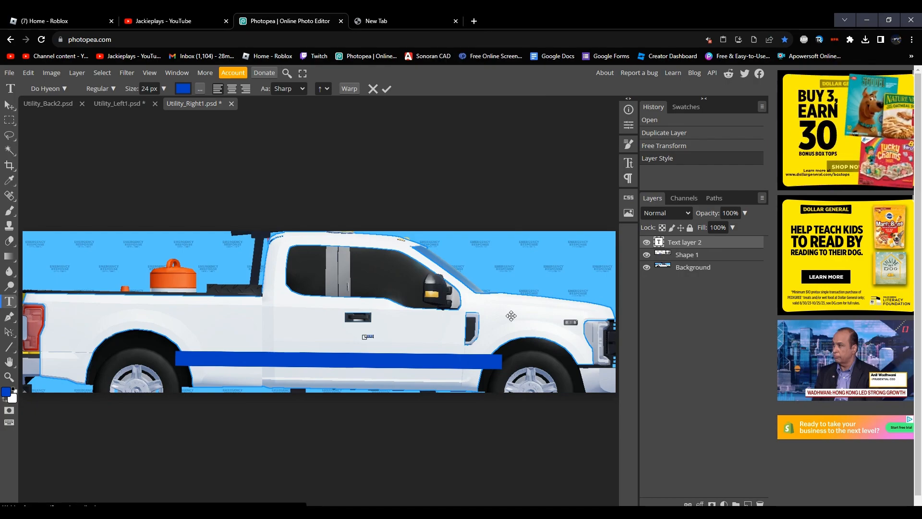
type("Y COUNTY")
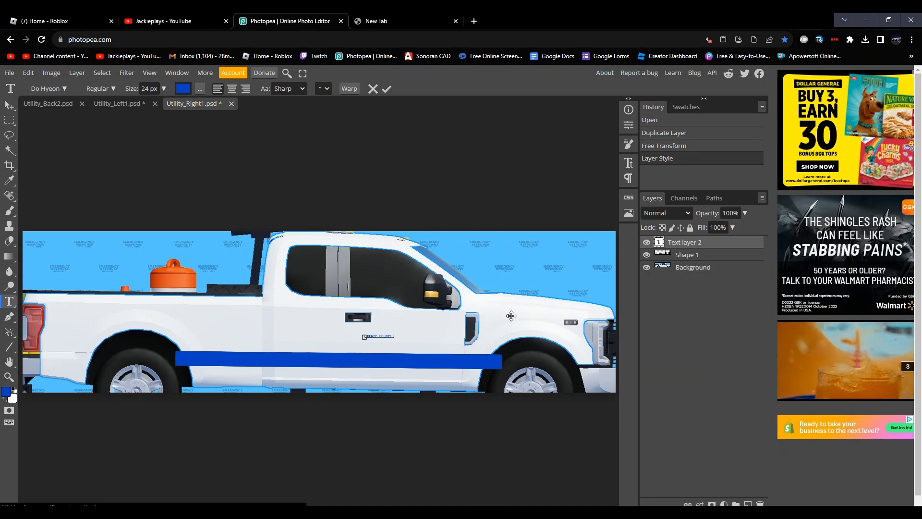
type(" DEPARTMENT OF TRANSPORTATION")
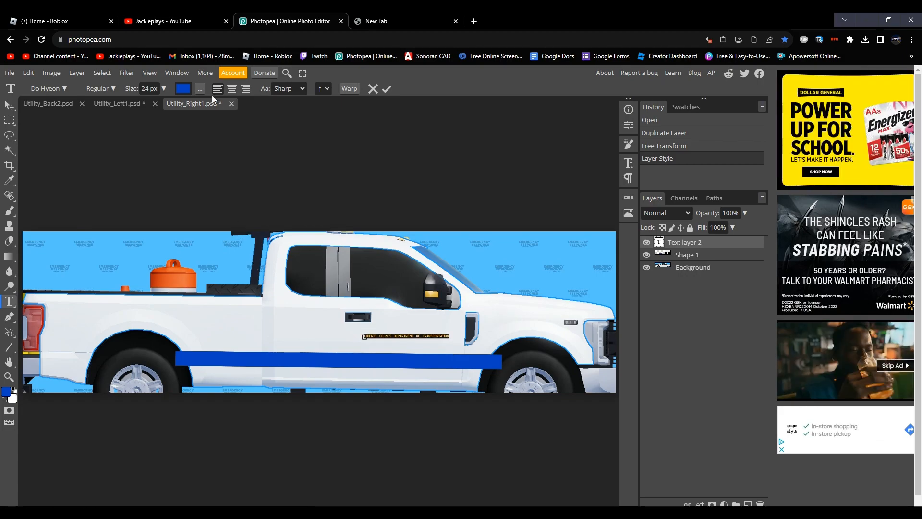
Step: Set the text size to 57 px and place the text on the truck bed above the rear wheel
left_click(164, 89)
mouse_move(146, 104)
left_mouse_down()
mouse_move(169, 106)
mouse_move(154, 101)
left_mouse_up()
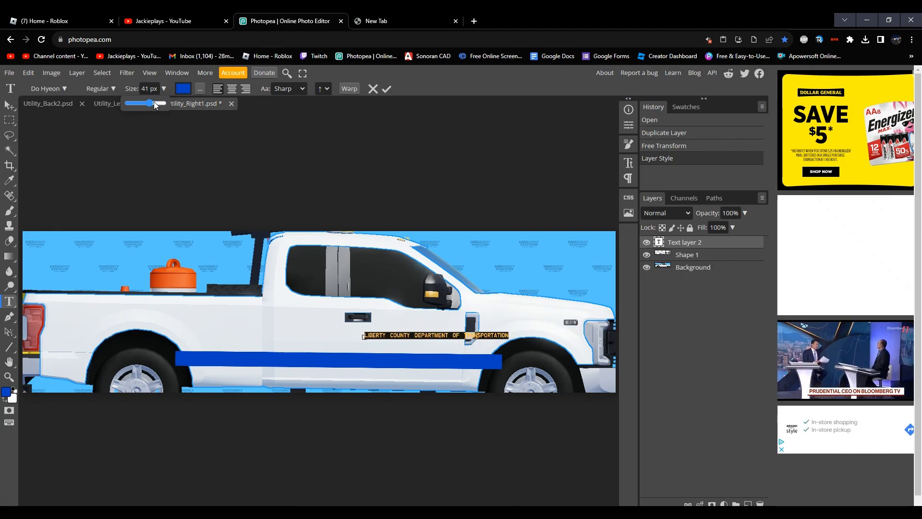
left_click_drag(281, 298, 1, 273)
left_click_drag(72, 310, 46, 324)
left_click(163, 89)
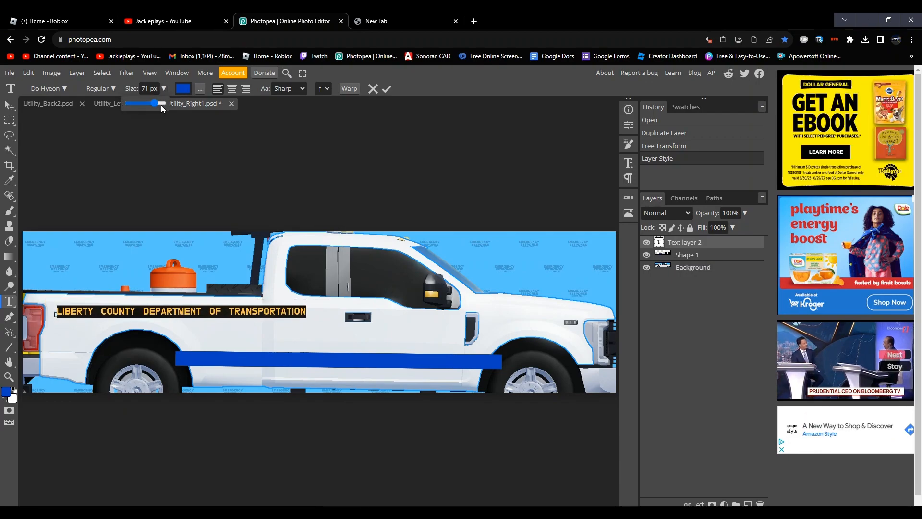
left_click_drag(153, 106, 152, 106)
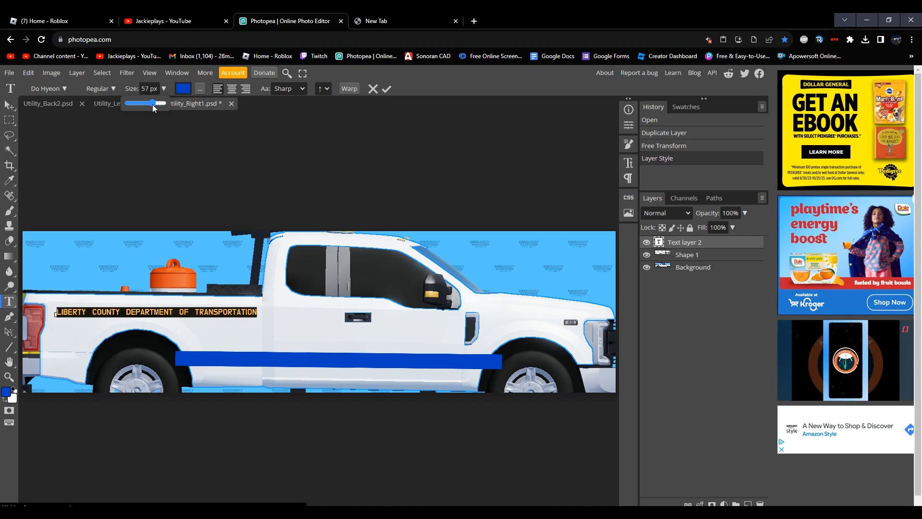
left_click(167, 313)
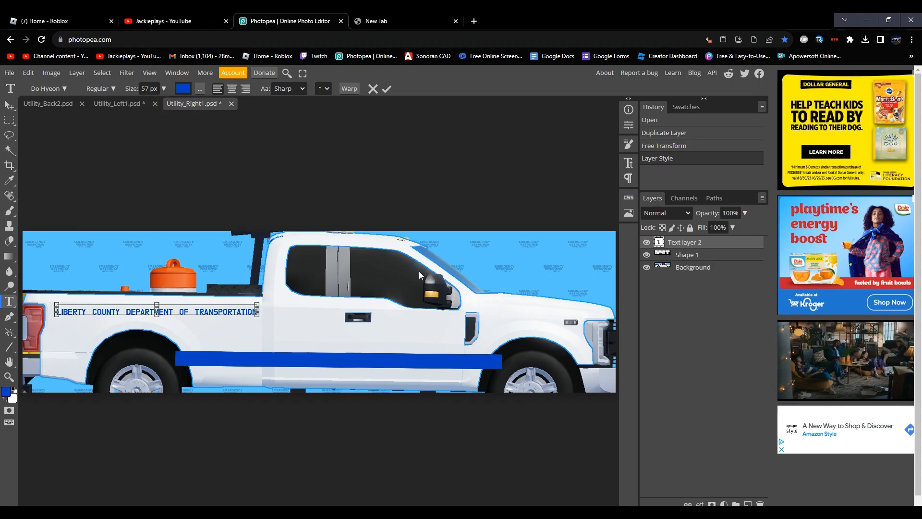
Step: Copy the department text into Utility_Left1.psd, placing it on the truck bed above the rear wheel
key("ctrl+a")
key("ctrl+c")
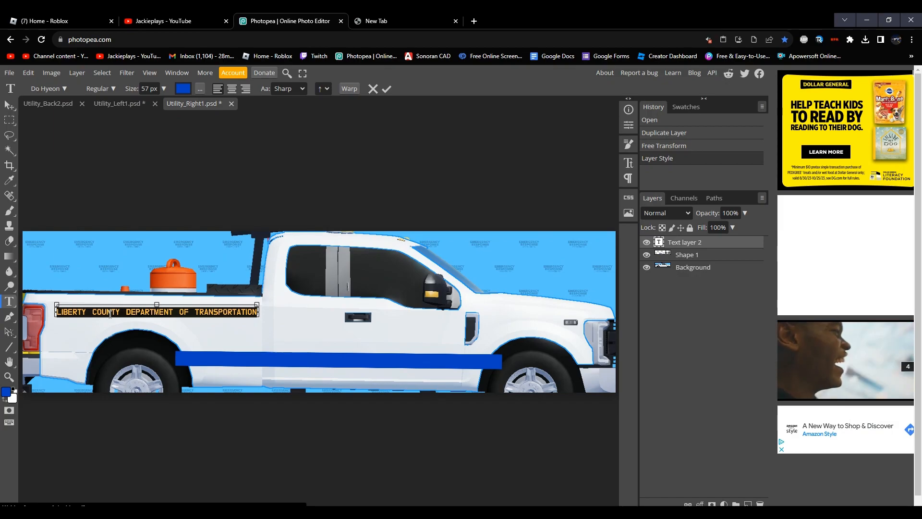
left_click(124, 104)
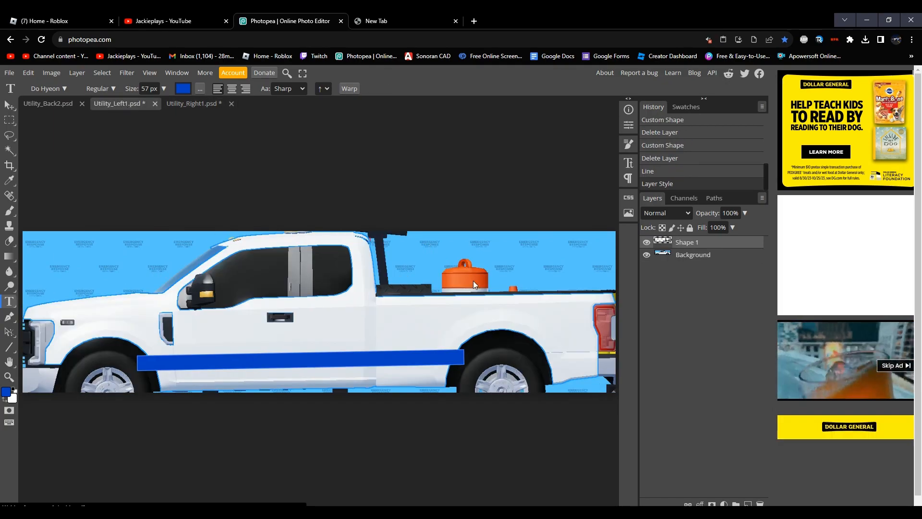
left_click(385, 312)
key("ctrl+v")
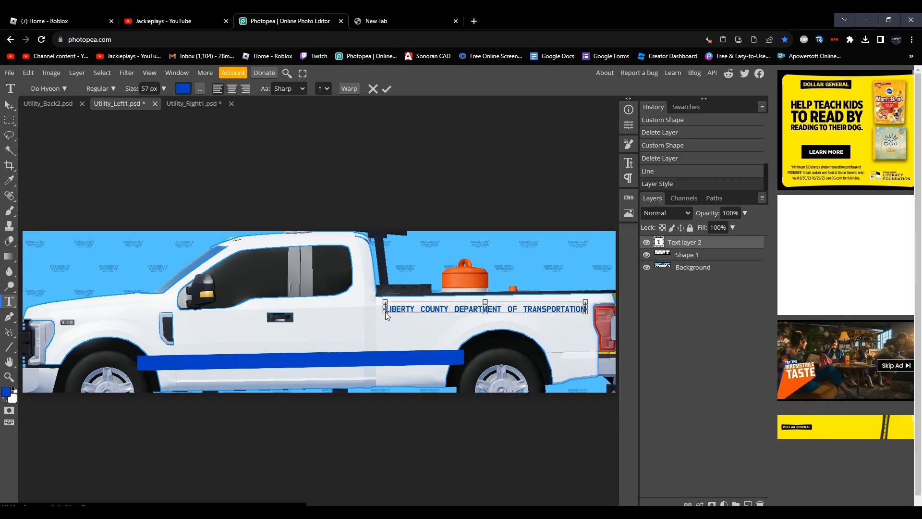
key("ctrl+a")
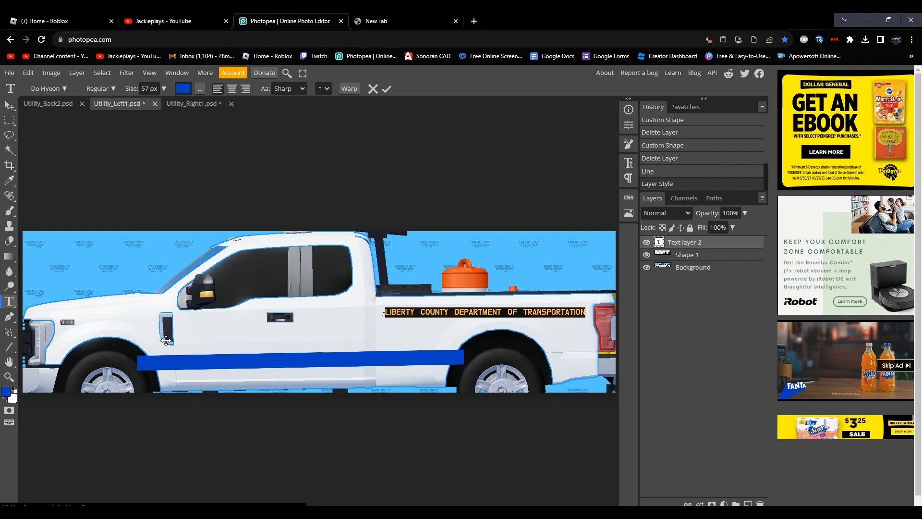
Step: Switch to the empty browser tab and search the web for "department of transportation" images
left_click(405, 12)
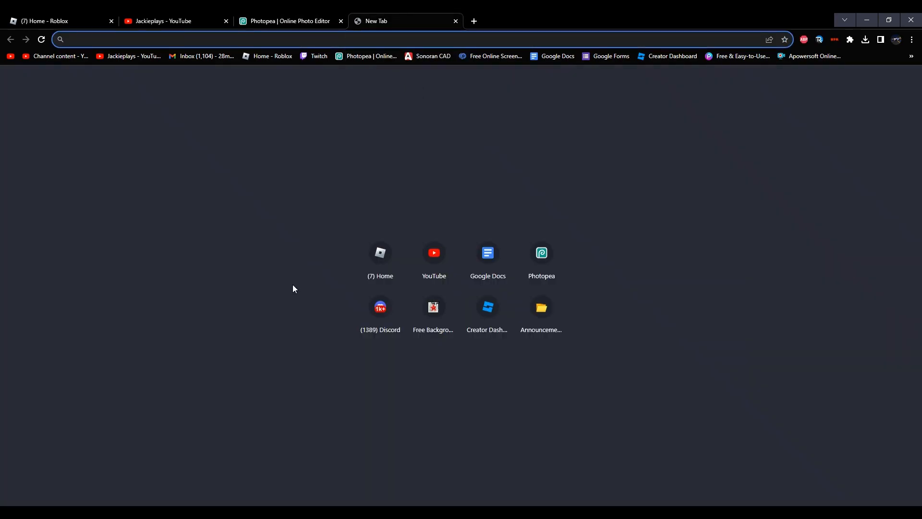
type("DEP")
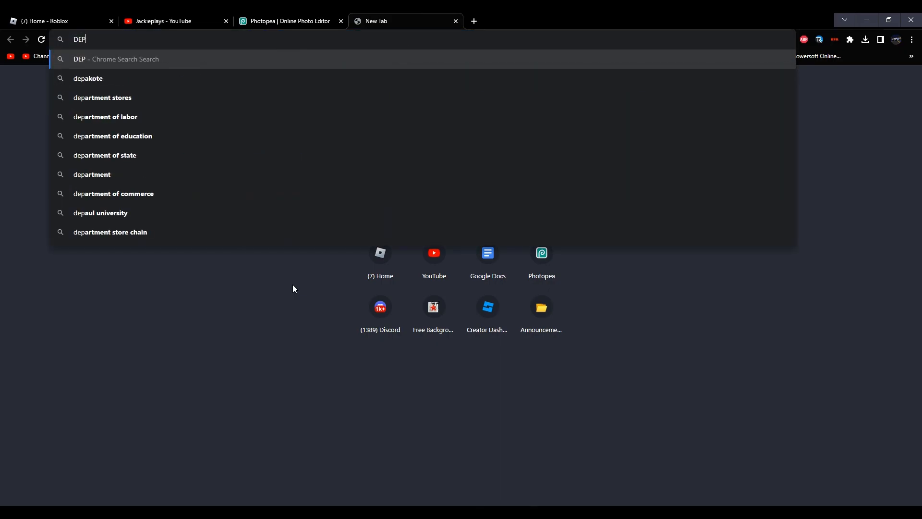
key("BackSpace")
key("BackSpace")
key("BackSpace")
key("Caps_Lock")
type("department of ")
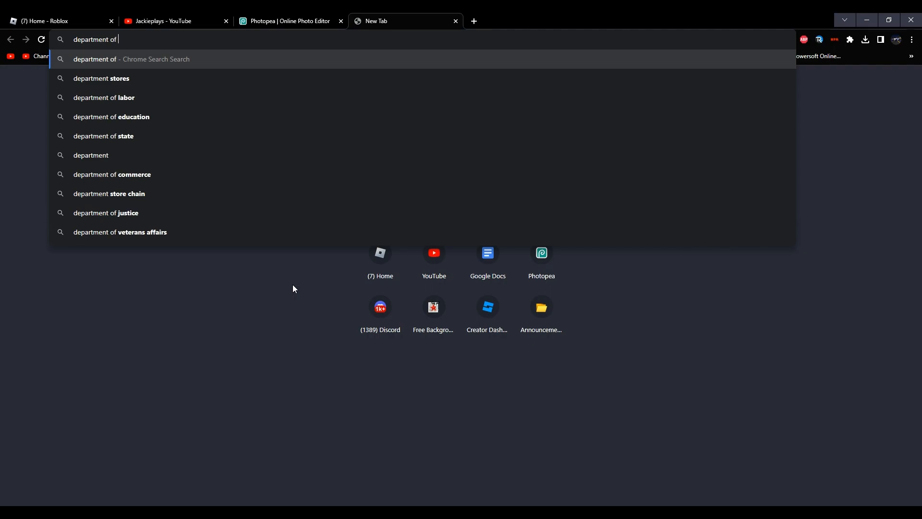
type("transportation")
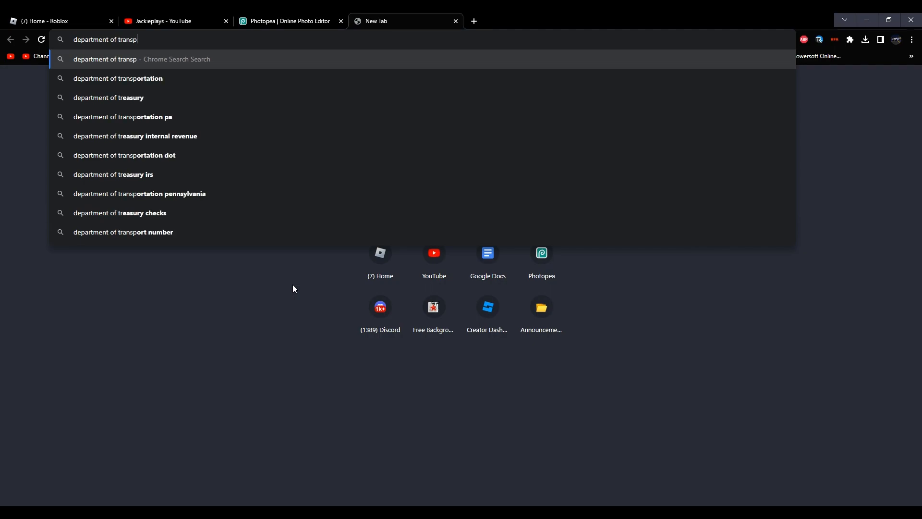
key("Return")
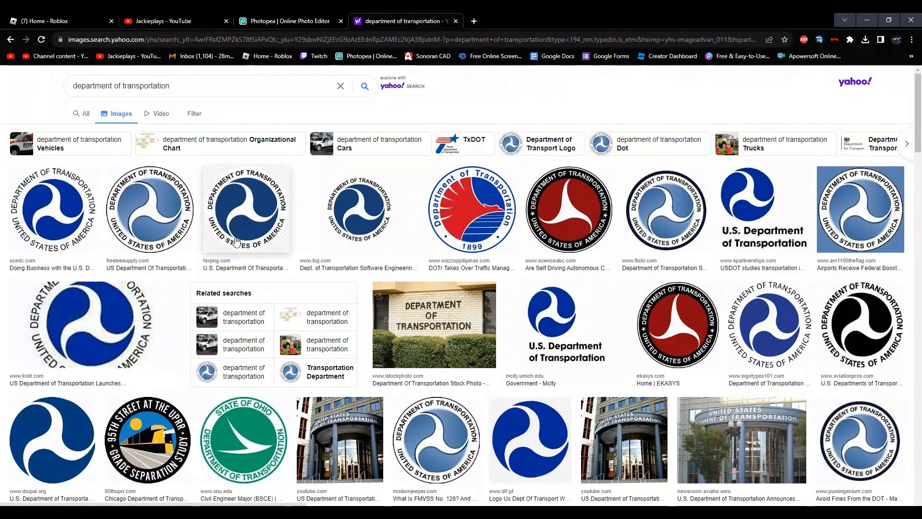
Step: Try to download the Department of Transportation seal PNG from its FavPNG page, and return to the image results
left_click(274, 235)
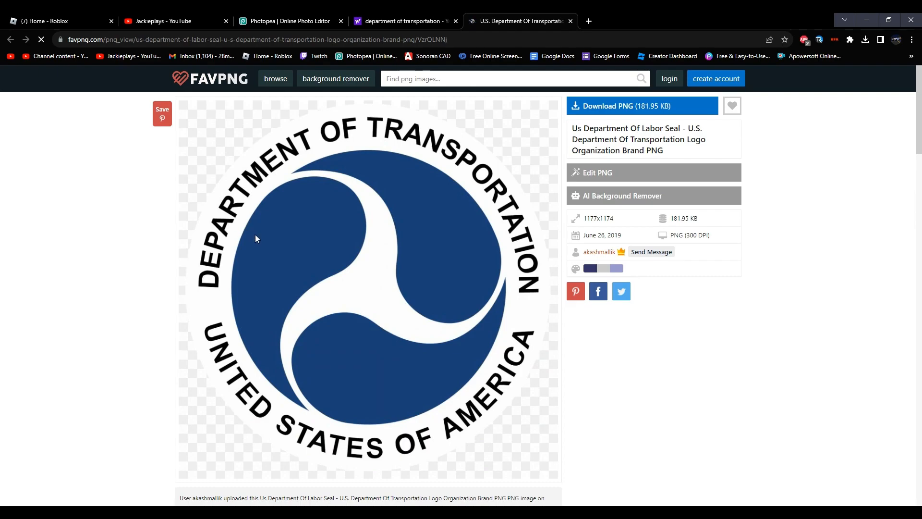
scroll(299, 228, "down", 5)
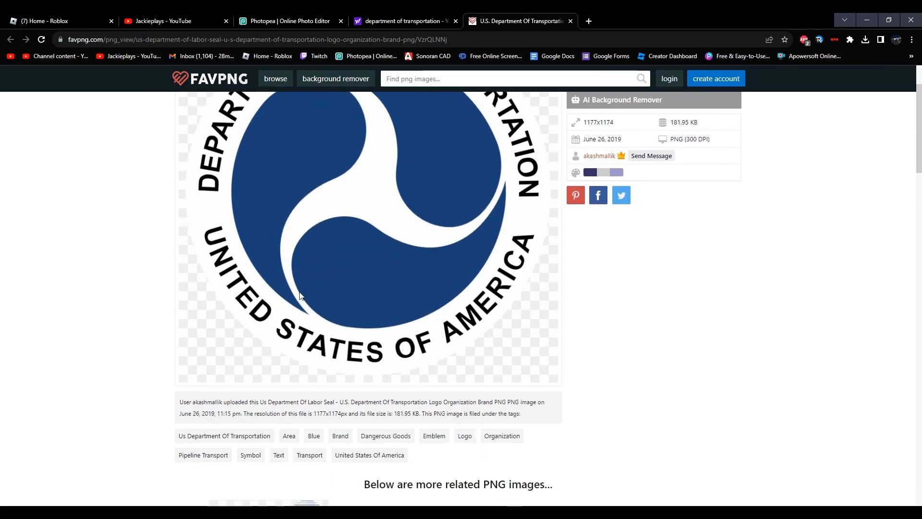
scroll(301, 295, "up", 3)
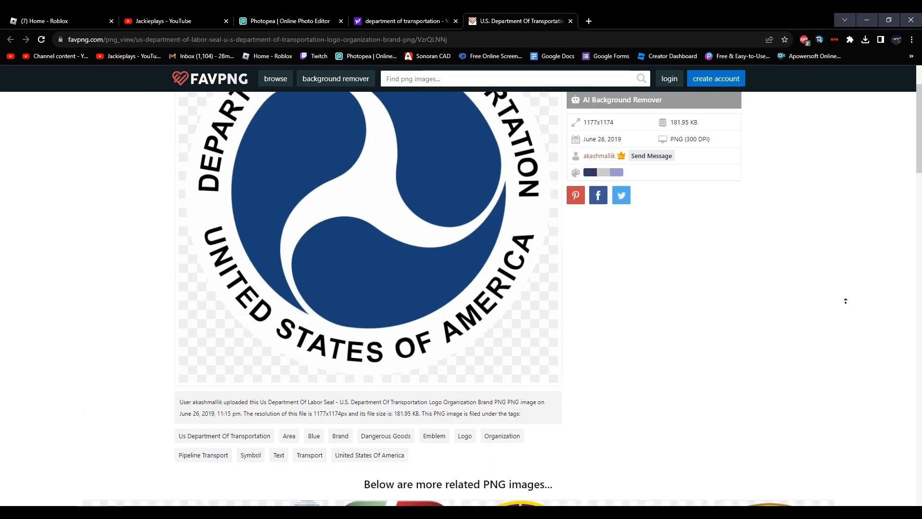
scroll(847, 317, "up", 2)
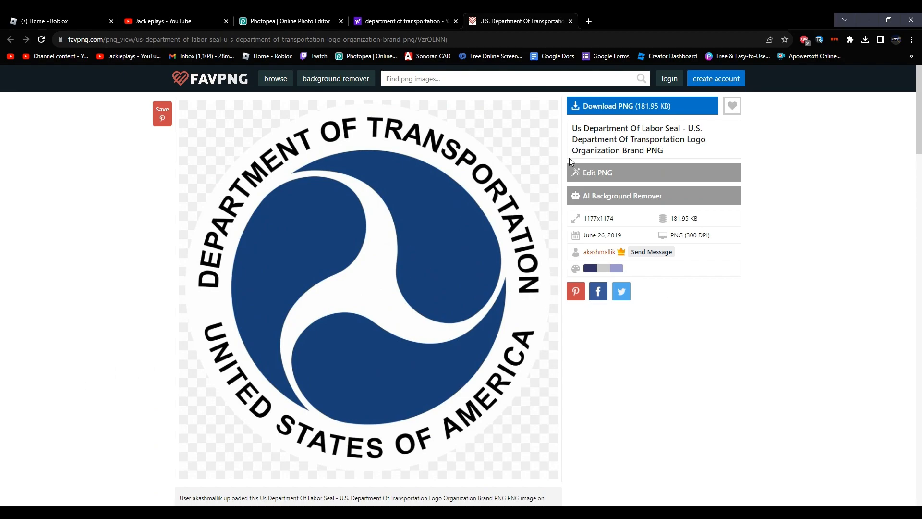
left_click(592, 111)
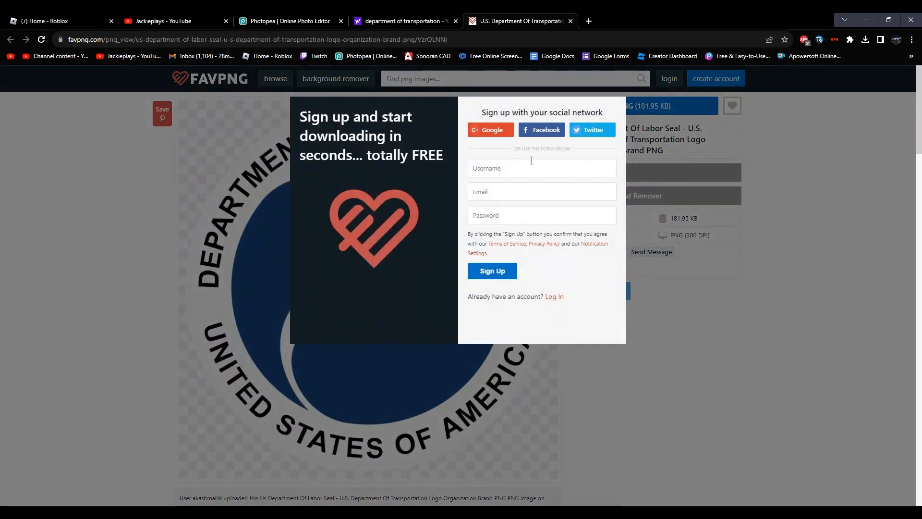
left_click(733, 363)
left_click(414, 17)
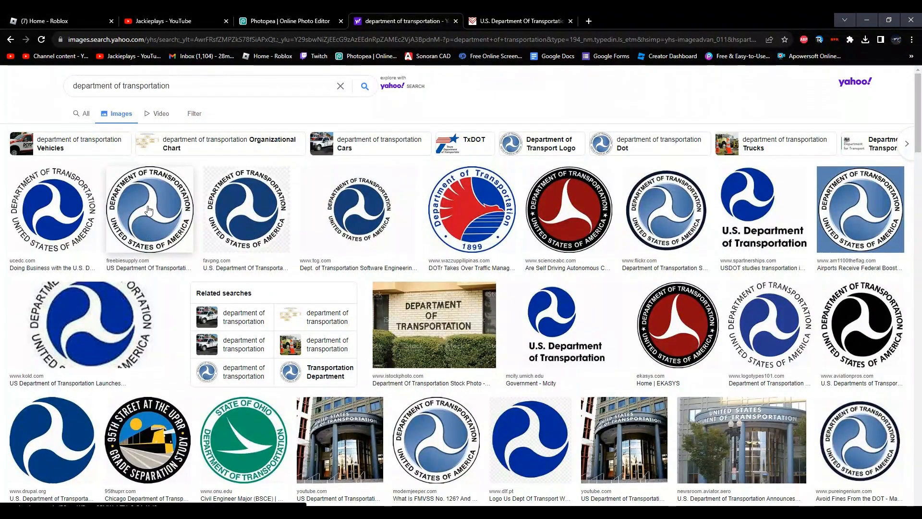
Step: Try opening the UCEDC seal's source page and its standalone image, and close the extra tabs
left_click(79, 217)
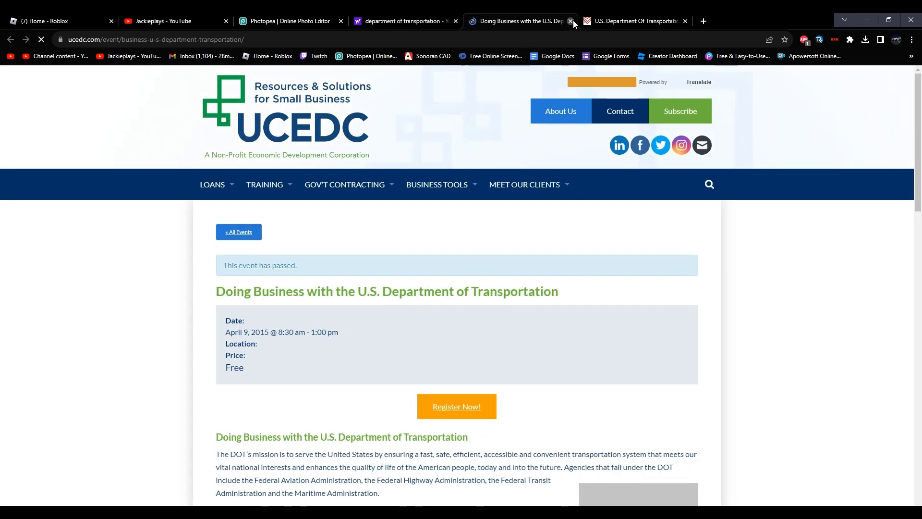
left_click(571, 21)
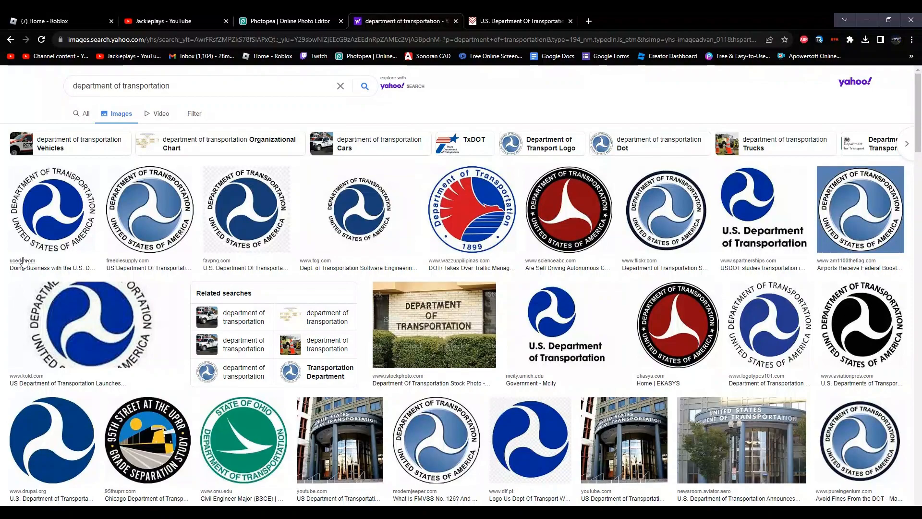
right_click(50, 203)
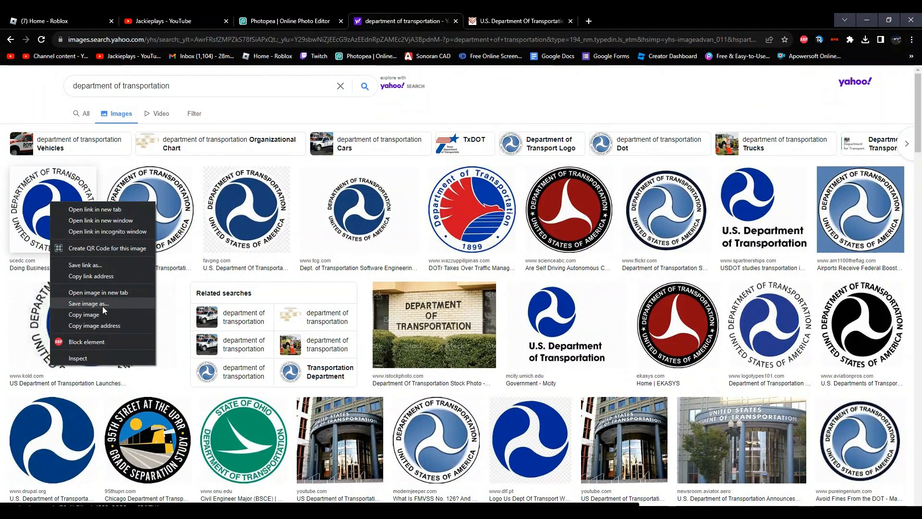
left_click(106, 292)
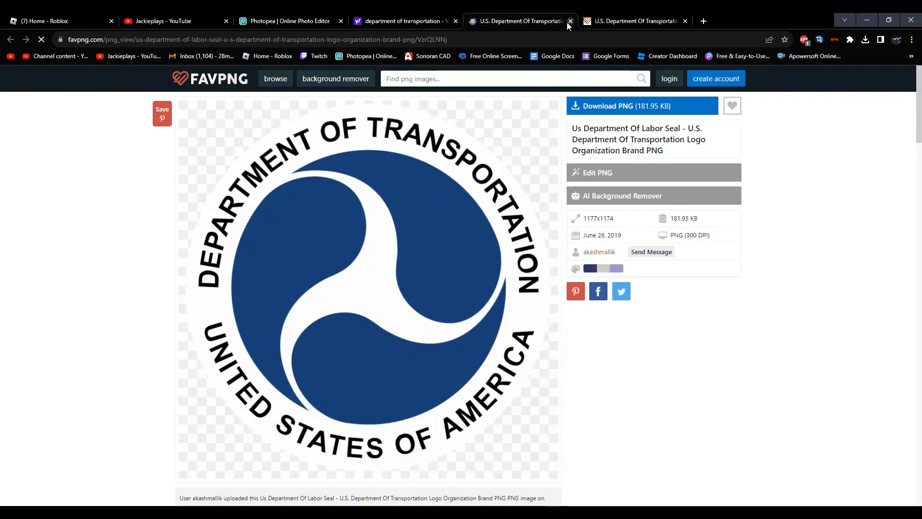
left_click(568, 22)
left_click(569, 23)
left_click(571, 22)
left_click(570, 21)
Step: Save the dark blue FavPNG seal image from the search results as th (5).jpg
right_click(241, 221)
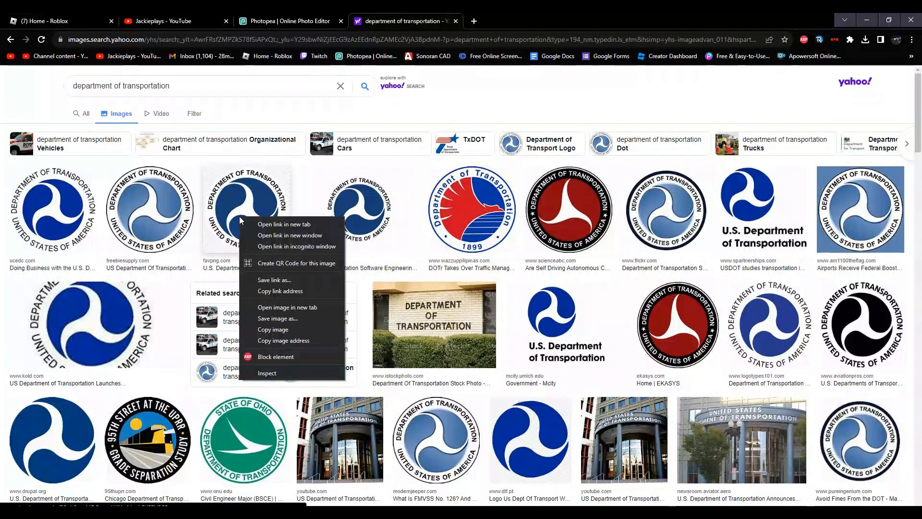
left_click(286, 313)
key("Return")
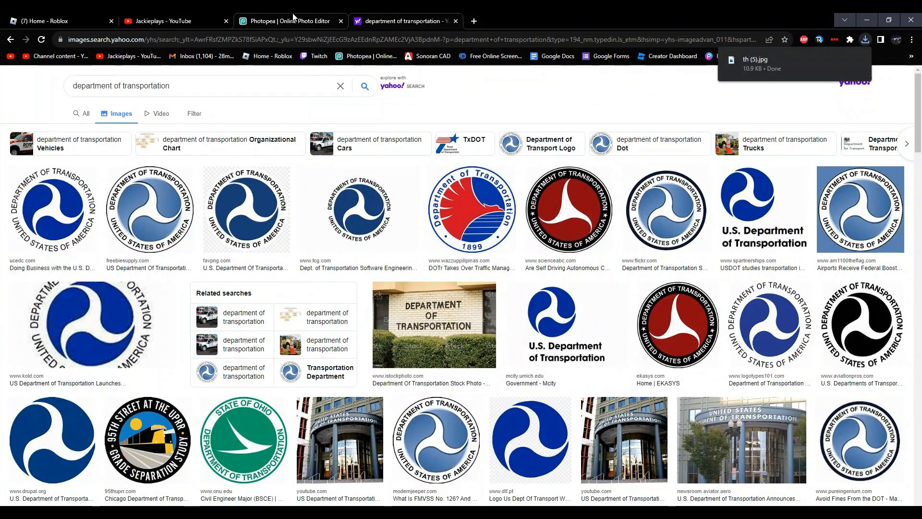
Step: Switch back to Photopea and place the downloaded th (5) seal image into Utility_Left1.psd
left_click(294, 19)
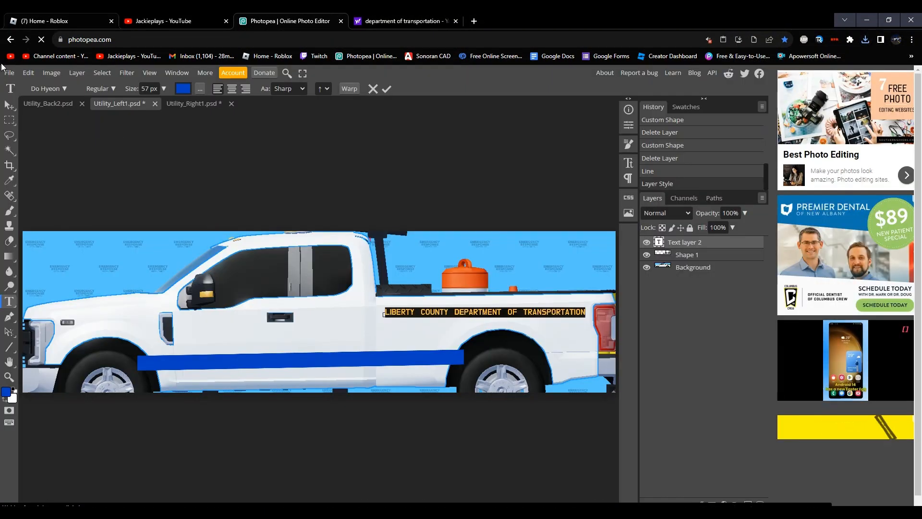
left_click(9, 72)
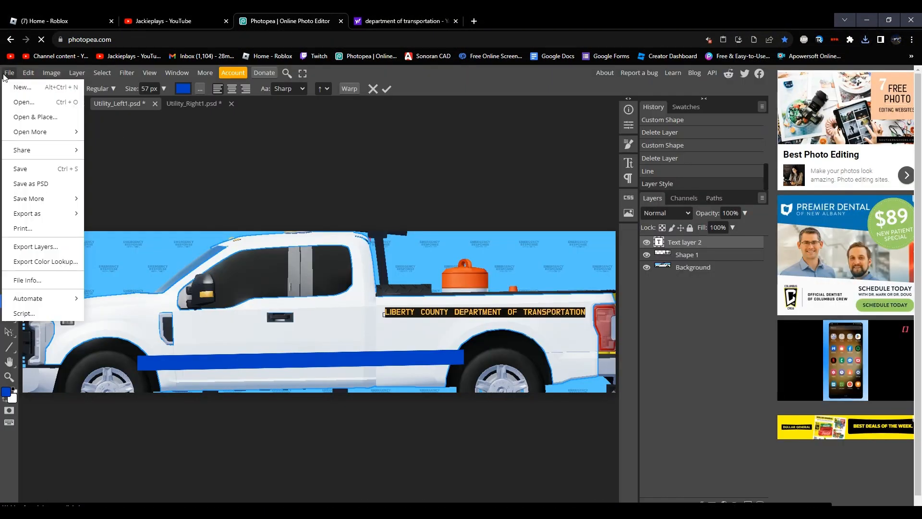
left_click(47, 119)
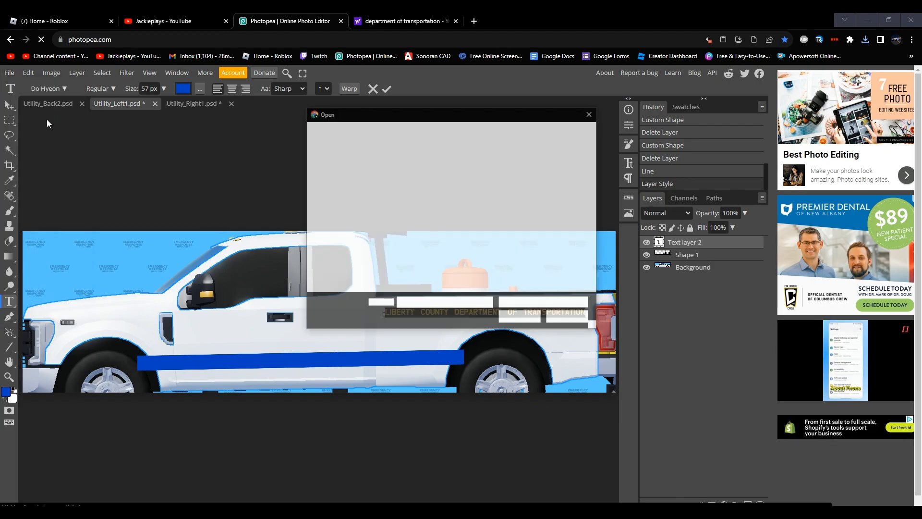
left_click(345, 231)
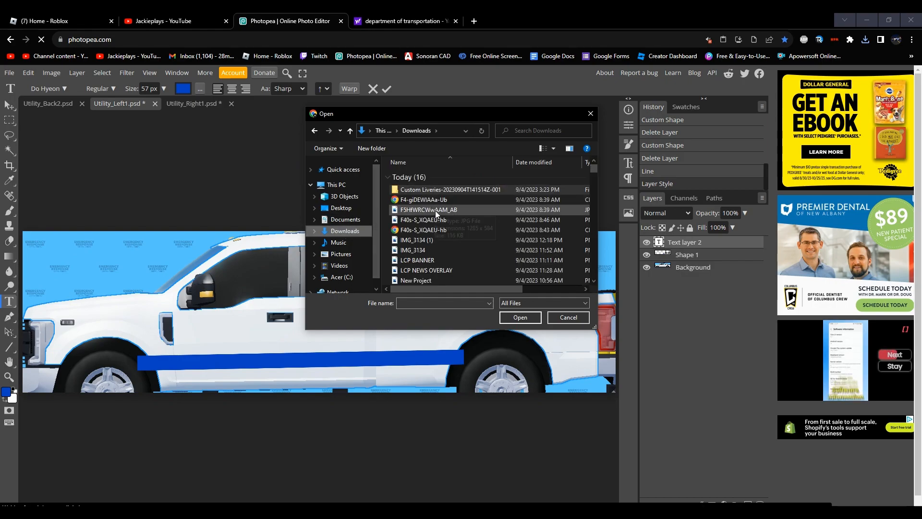
left_click_drag(595, 169, 594, 166)
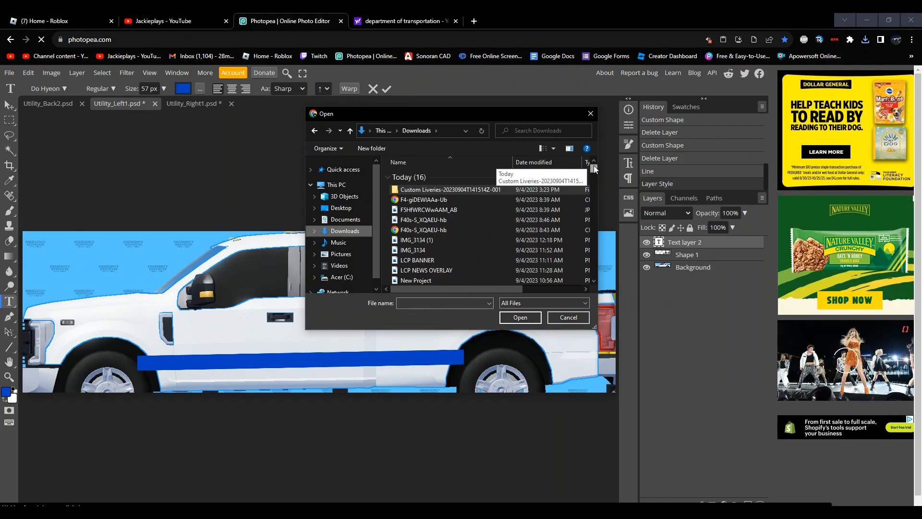
scroll(592, 166, "down", 1)
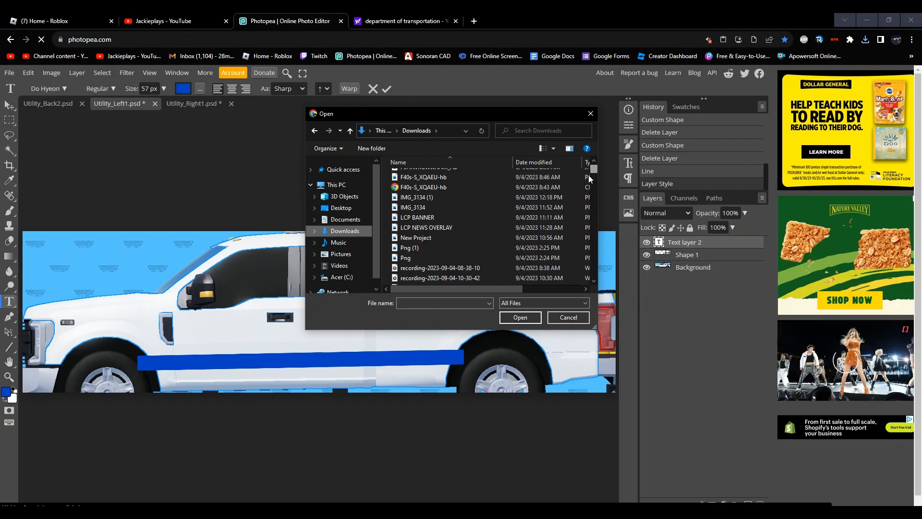
scroll(538, 269, "down", 1)
double_click(538, 269)
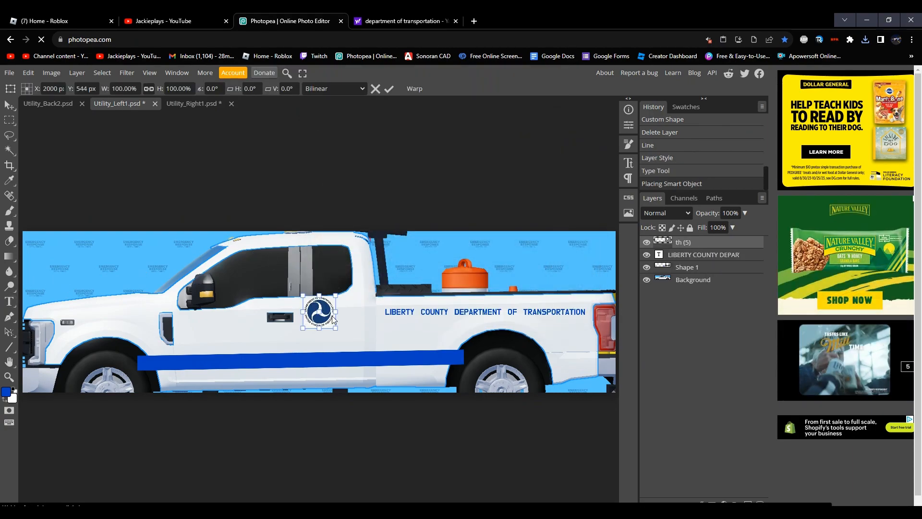
Step: Enlarge the placed th (5) seal to about 276% over the cab's rear edge, and delete its layer
left_click_drag(307, 329, 394, 316)
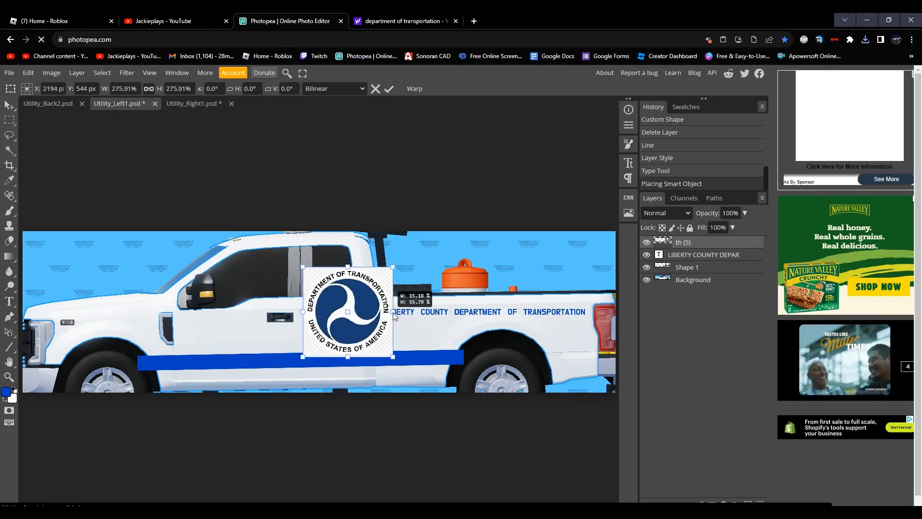
key("Return")
key("Delete")
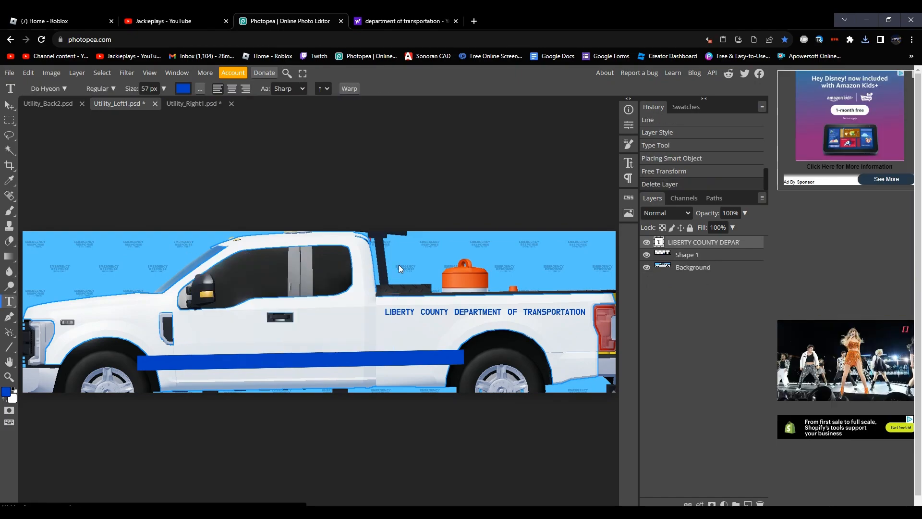
Step: Return to the image results and save the bright blue UCEDC transportation seal as th (6).jpg
left_click(373, 17)
right_click(58, 223)
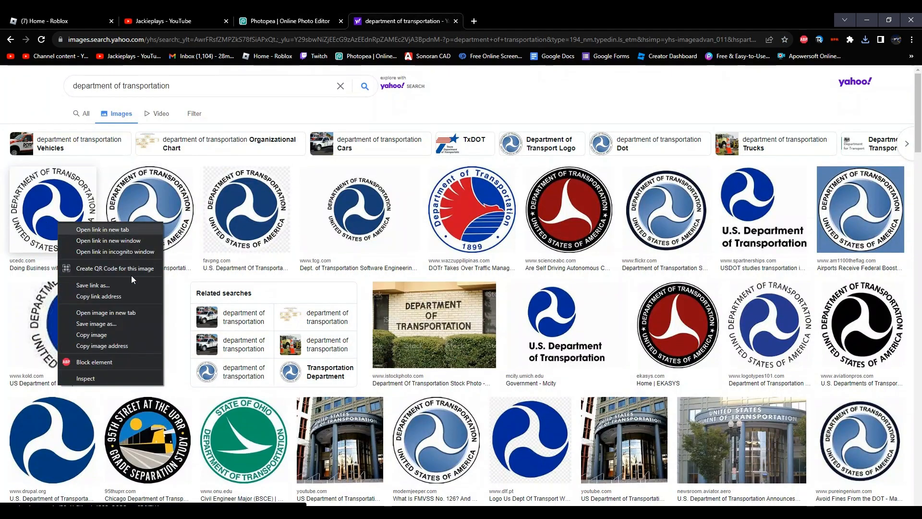
left_click(116, 334)
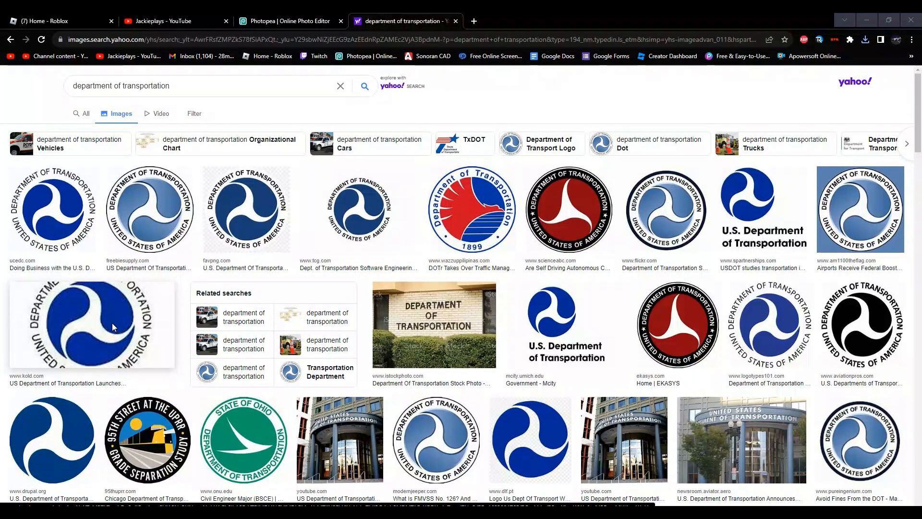
key("Return")
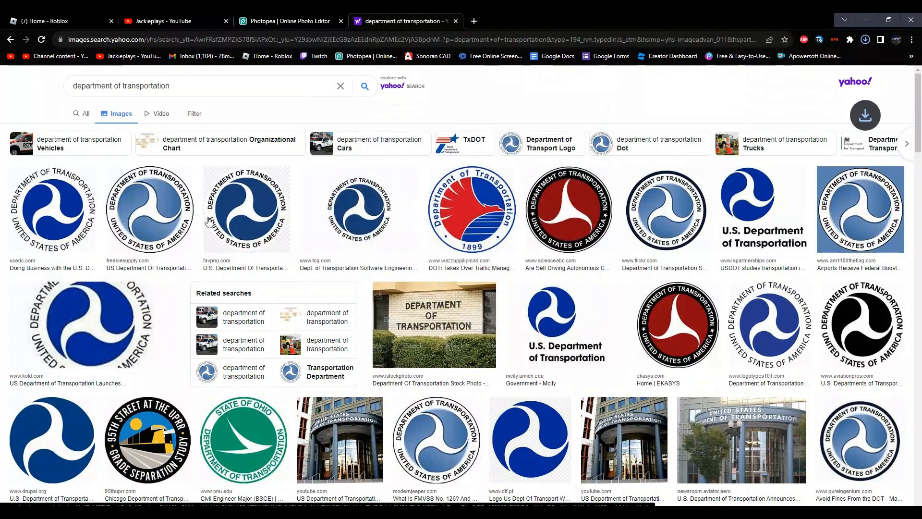
Step: Switch back to Photopea and place the downloaded th (6) seal image into Utility_Left1.psd
left_click(249, 17)
left_click(10, 73)
left_click(28, 117)
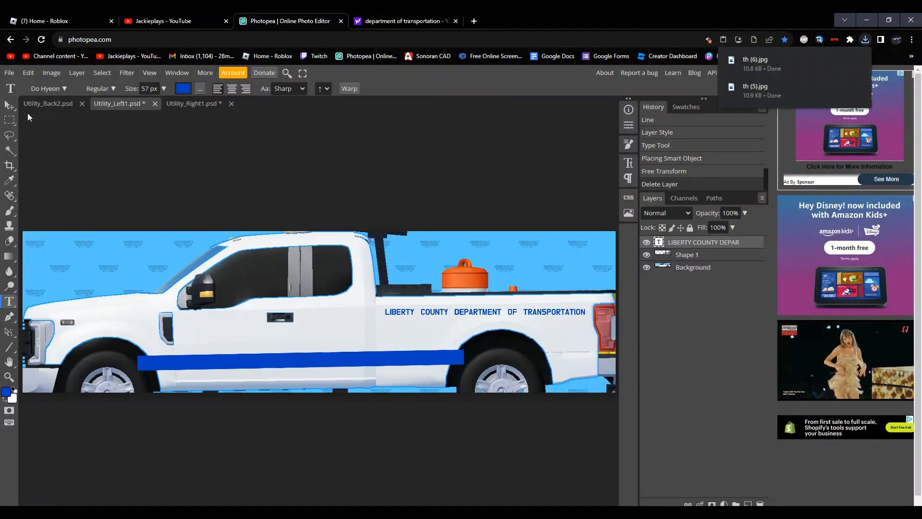
left_click(9, 73)
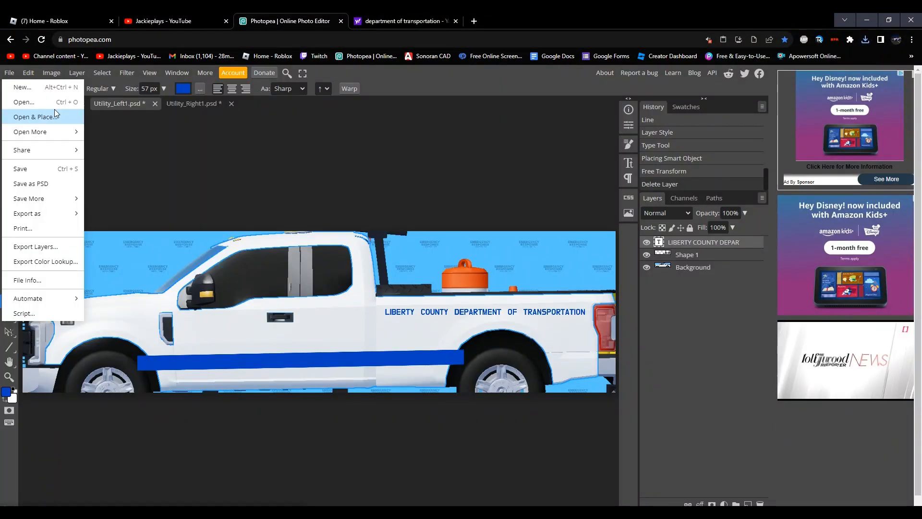
left_click(13, 73)
left_click(199, 102)
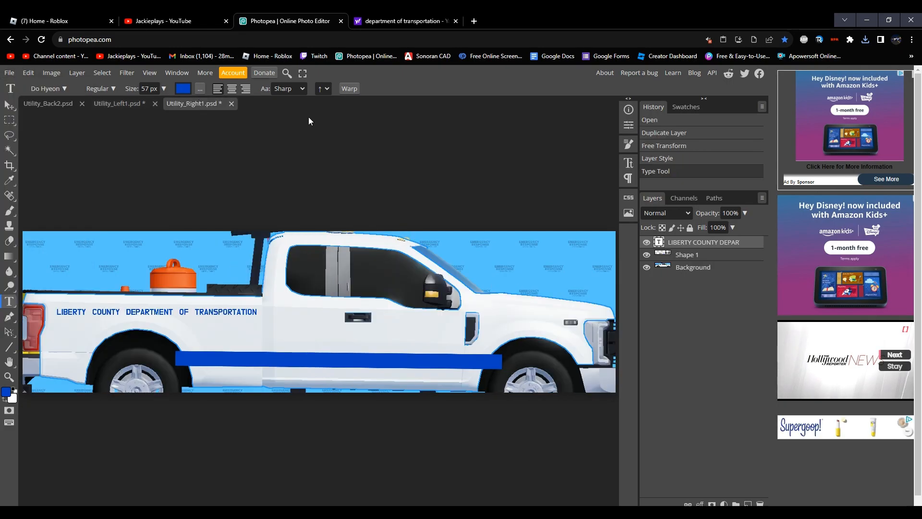
left_click(132, 103)
left_click(10, 73)
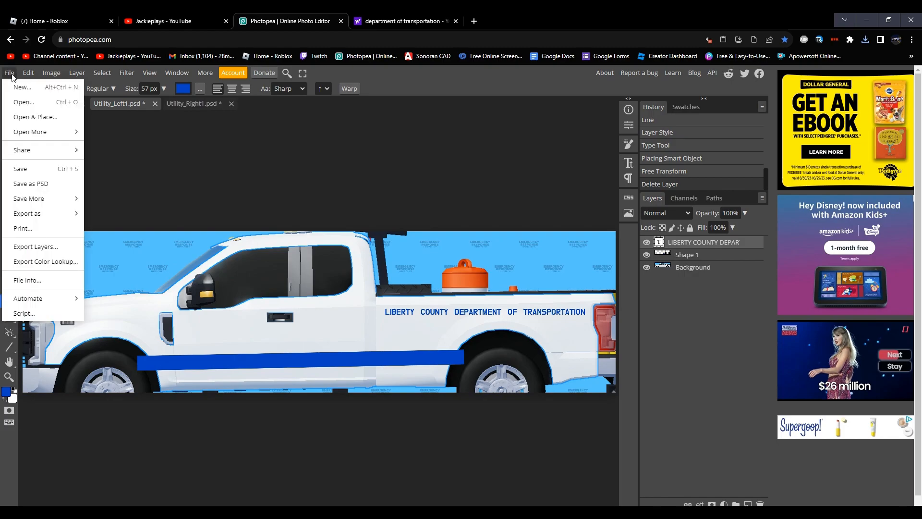
left_click(43, 119)
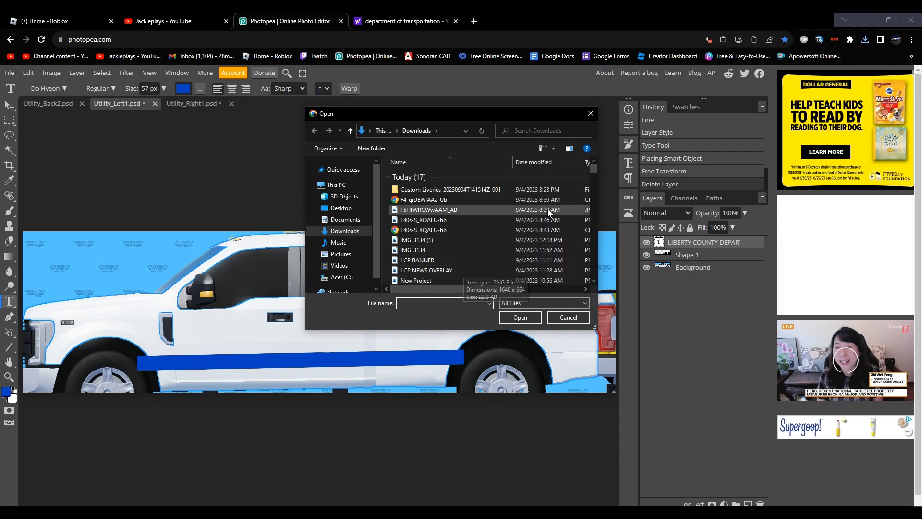
scroll(593, 168, "down", 4)
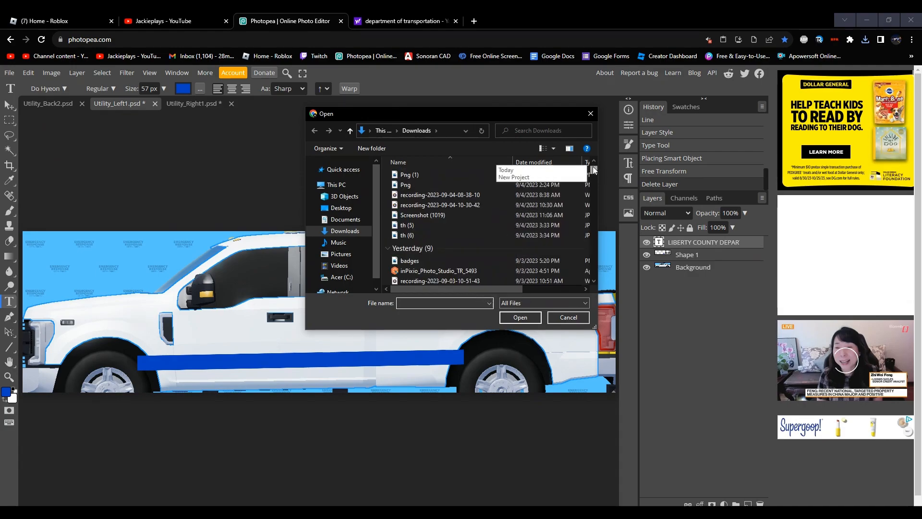
double_click(413, 233)
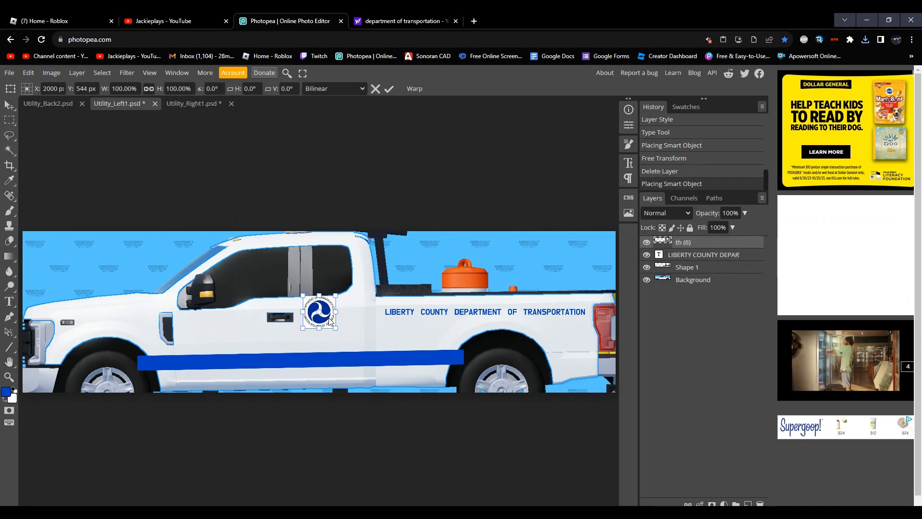
Step: Position the seal on the front door below the side mirror at about X 1332, Y 677 px, rotated about 0.1°
left_click_drag(329, 321, 230, 335)
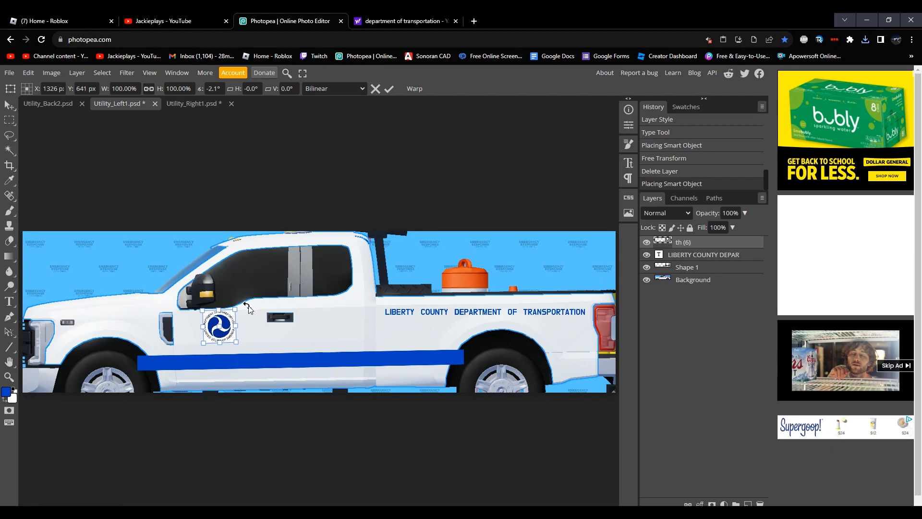
left_click_drag(248, 306, 249, 308)
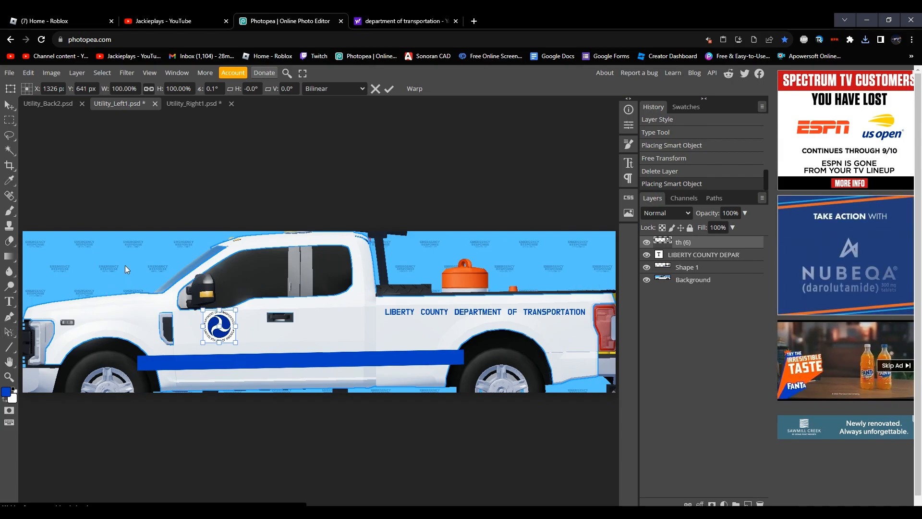
left_click_drag(230, 325, 231, 331)
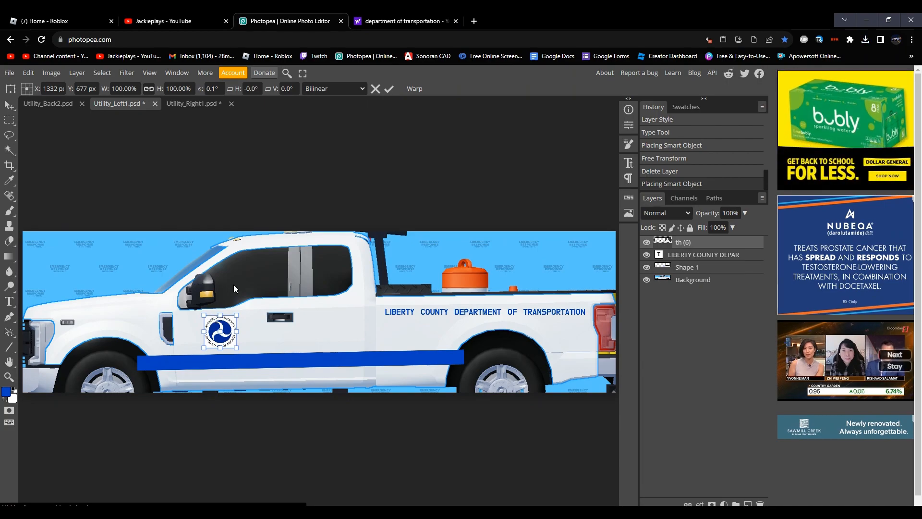
Step: Duplicate the seal onto the front door in Utility_Right1.psd, and raise the seal in Utility_Left1.psd slightly to match
left_click(200, 103)
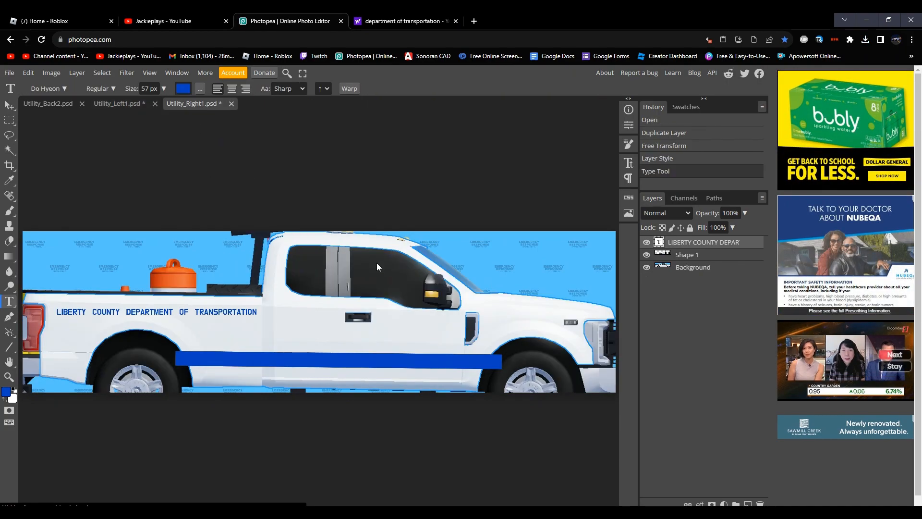
key("ctrl+v")
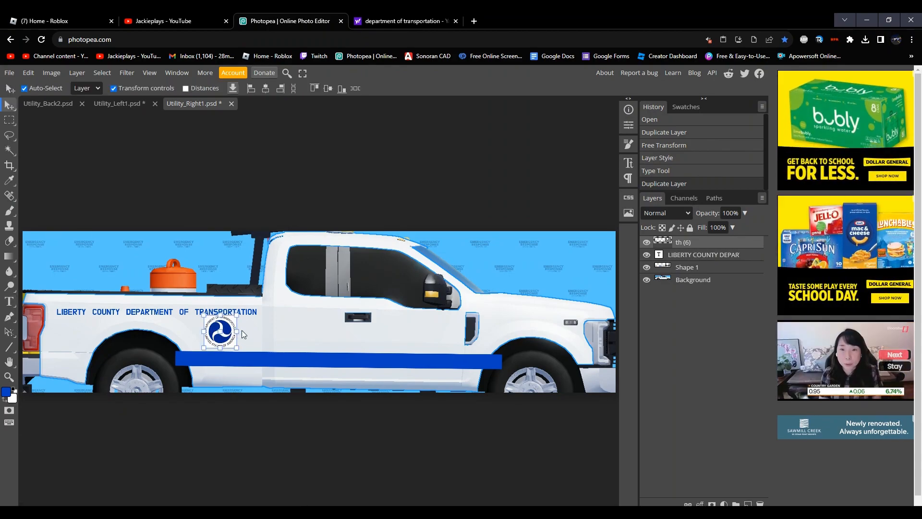
key("ctrl+t")
left_click(388, 334)
left_click_drag(294, 329, 412, 330)
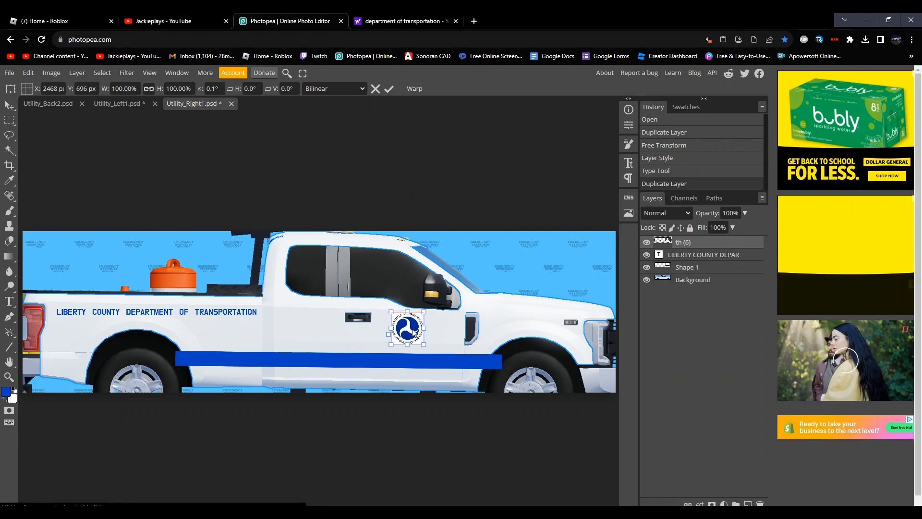
left_click(117, 101)
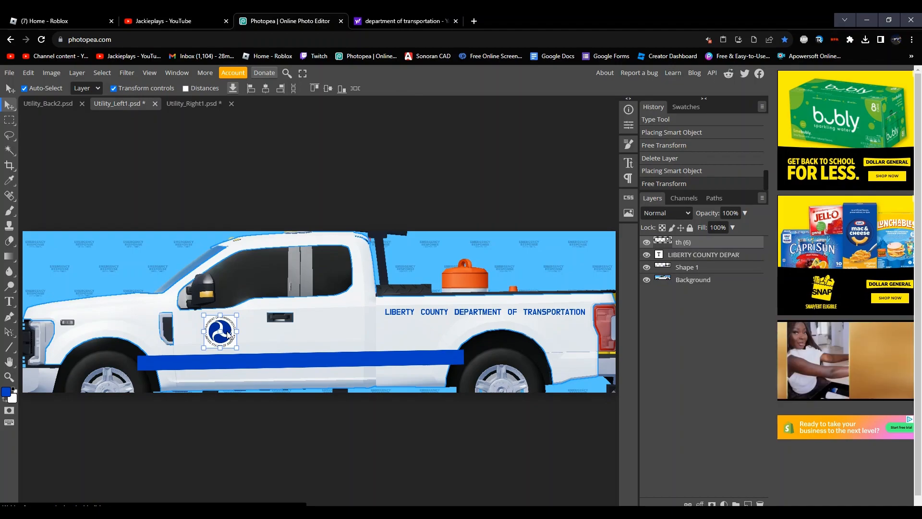
left_click_drag(228, 335, 229, 331)
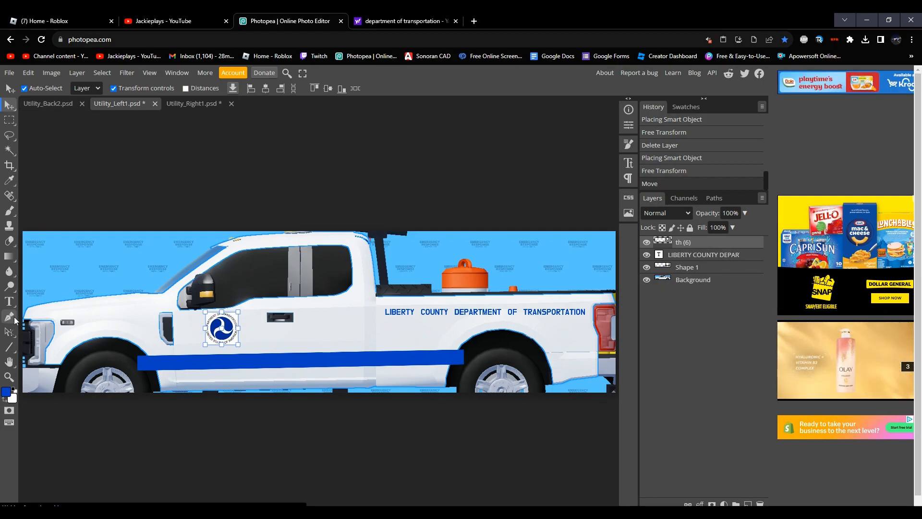
Step: Copy the LIBERTY COUNTY DEPARTMENT OF TRANSPORTATION text from Utility_Left1.psd onto the lower tailgate in Utility_Back2.psd, center-aligned
left_click(9, 302)
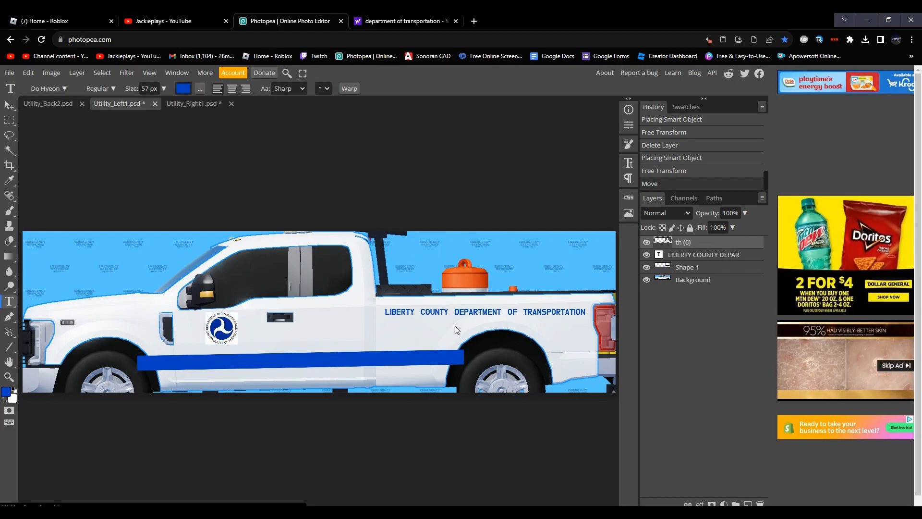
left_click(462, 312)
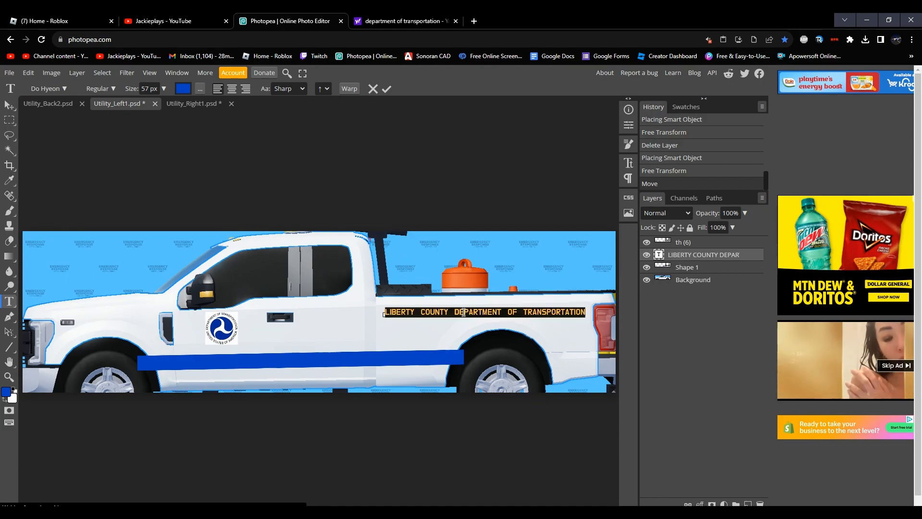
left_click(68, 103)
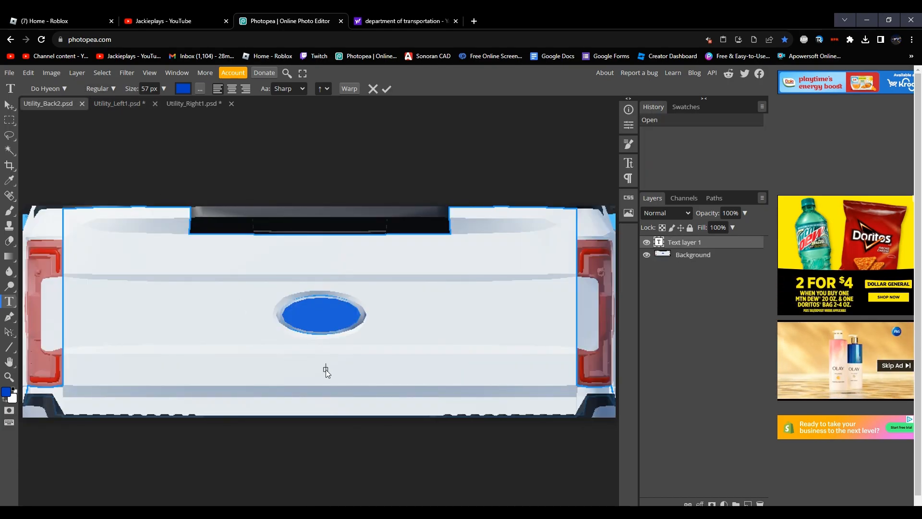
key("ctrl+v")
key("ctrl+a")
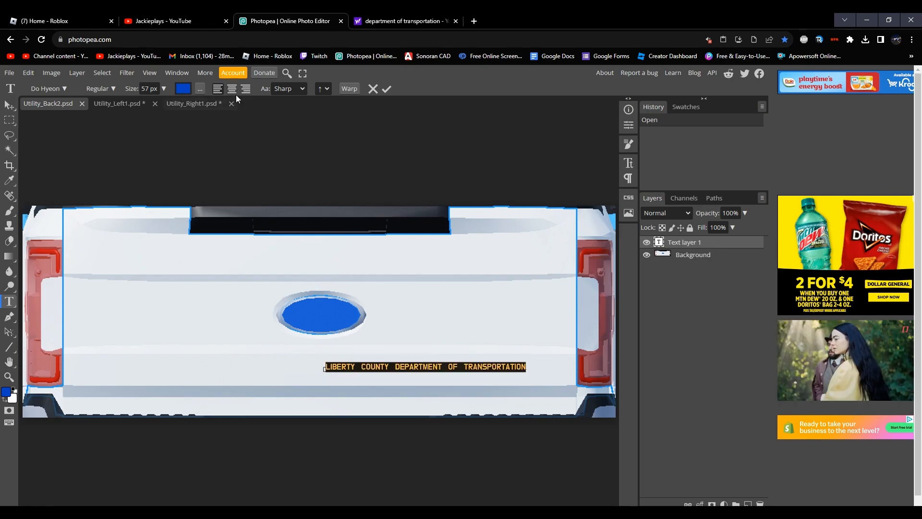
left_click(235, 92)
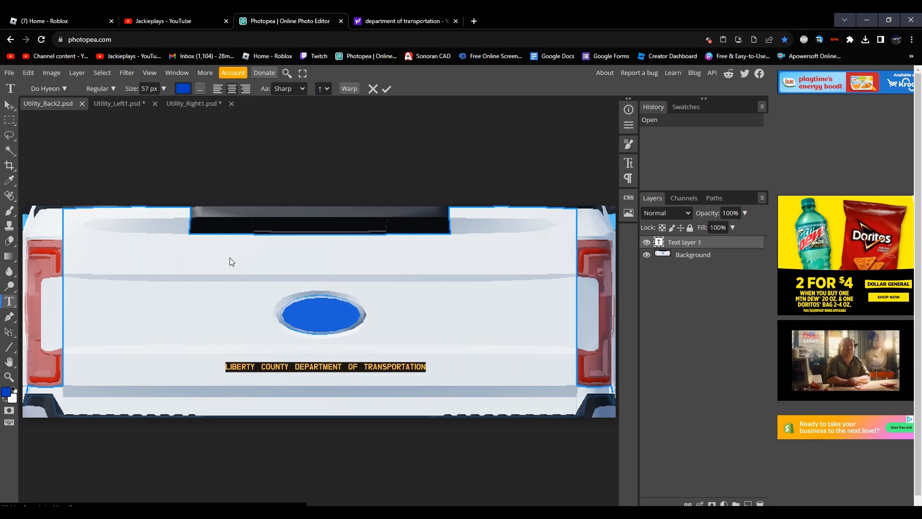
Step: Enlarge the tailgate text to 116 px and center it below the blue oval emblem
left_click_drag(171, 363, 174, 367)
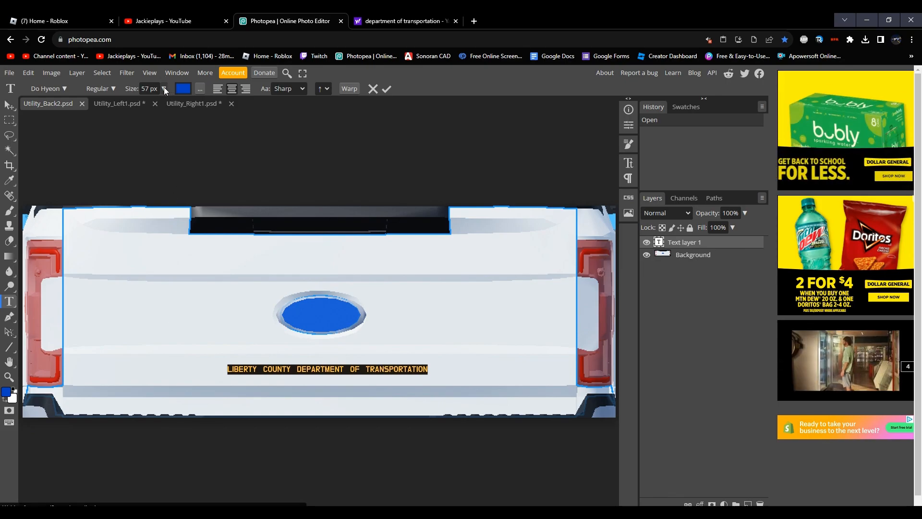
left_click(164, 88)
left_click_drag(157, 104, 160, 105)
mouse_move(104, 298)
left_mouse_down()
mouse_move(90, 296)
mouse_move(91, 307)
left_mouse_up()
left_click(10, 106)
left_click_drag(275, 370, 279, 370)
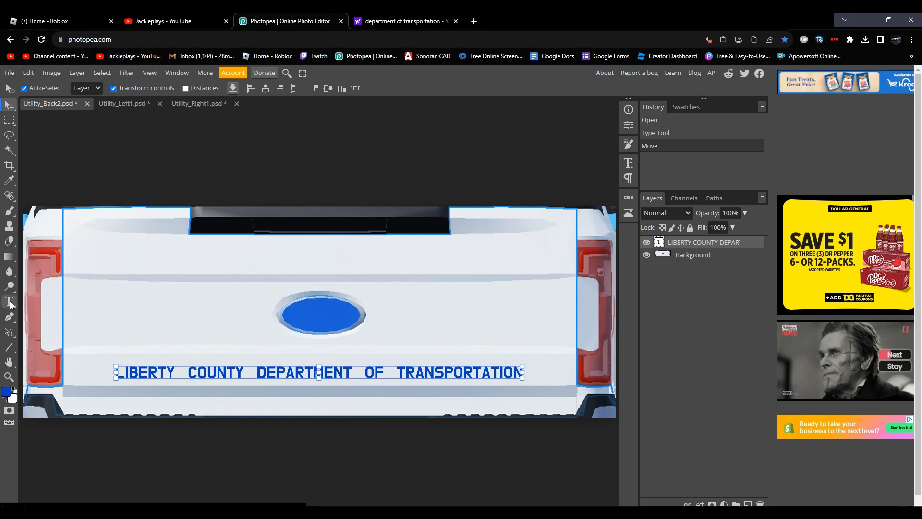
key("t")
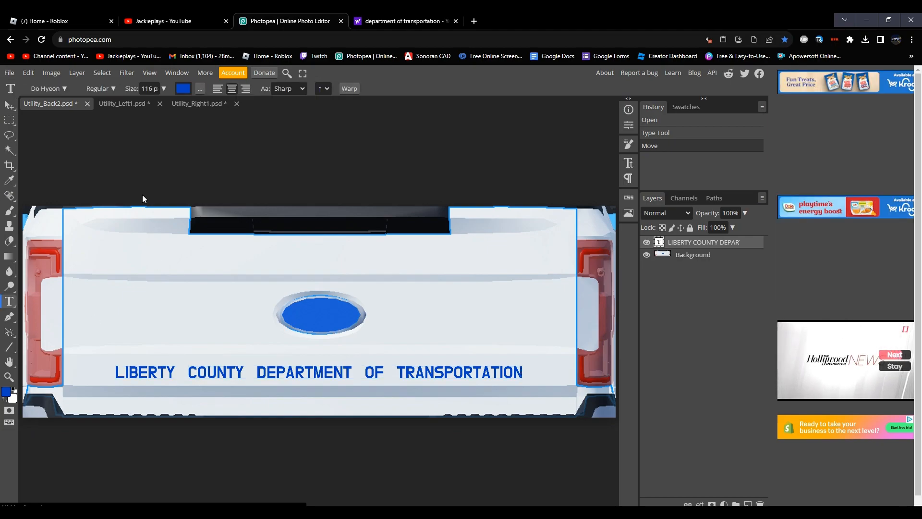
left_click(126, 104)
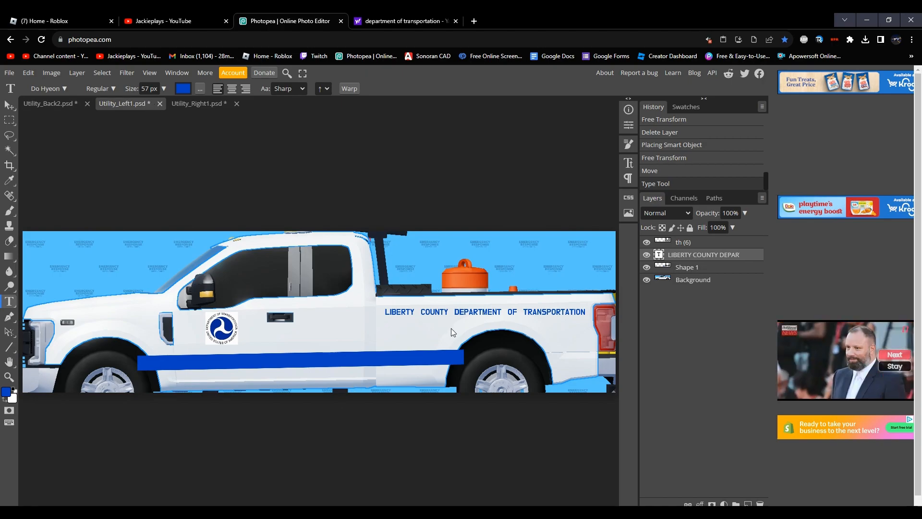
left_click(204, 103)
left_click(125, 104)
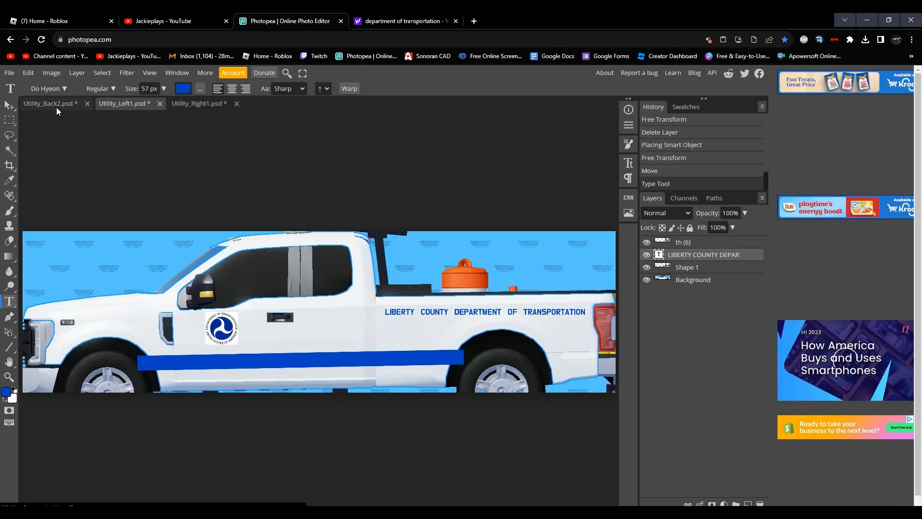
left_click(53, 105)
Step: Hide the Background template layer in Utility_Left1.psd, Utility_Right1.psd and Utility_Back2.psd so only the livery graphics remain
left_click(139, 103)
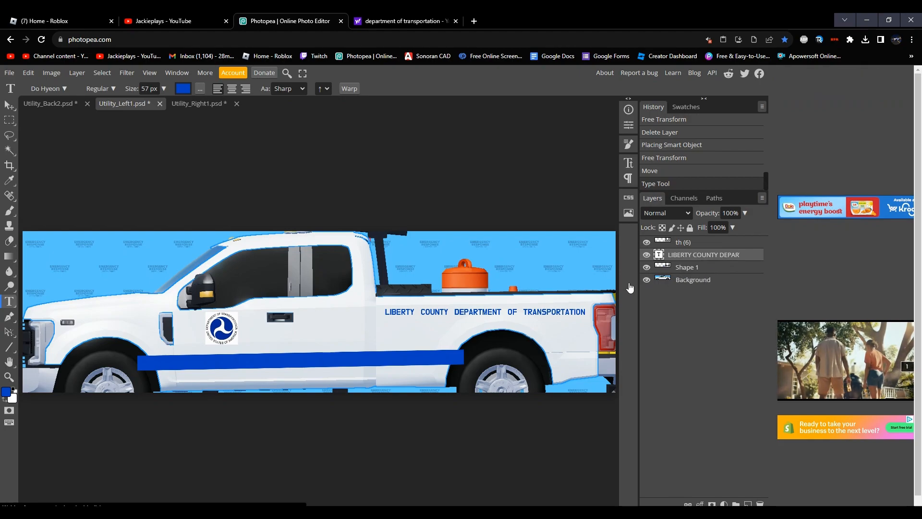
left_click(646, 280)
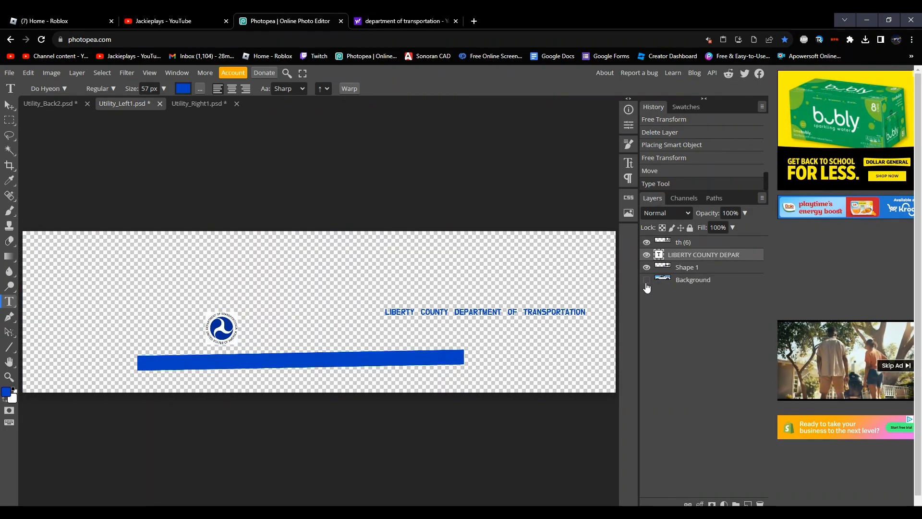
left_click(647, 280)
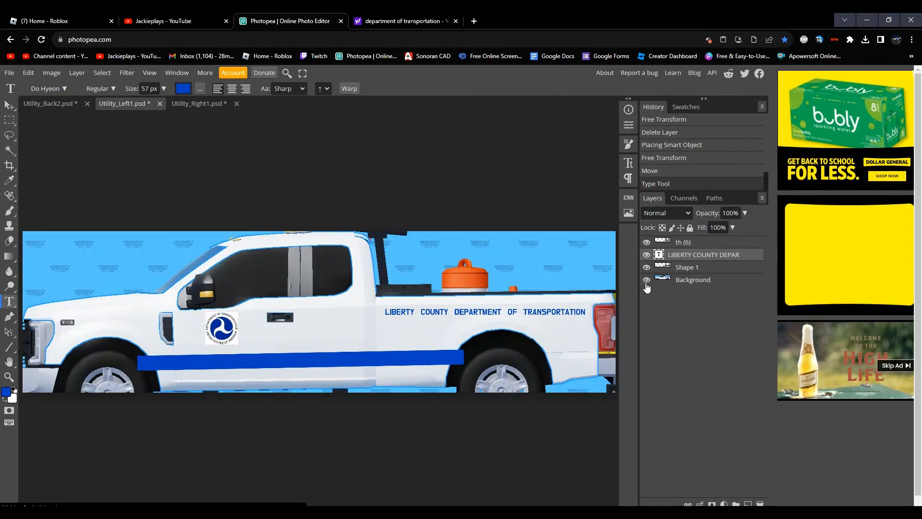
left_click(646, 281)
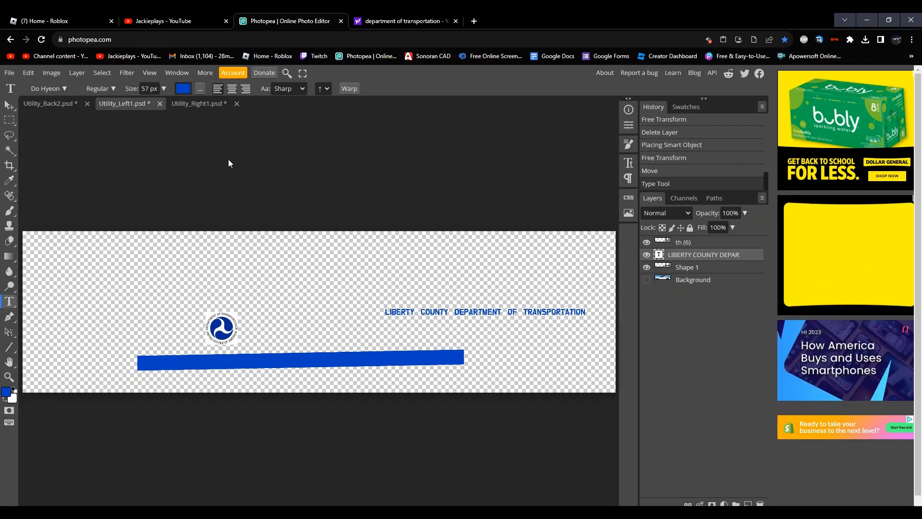
left_click(220, 107)
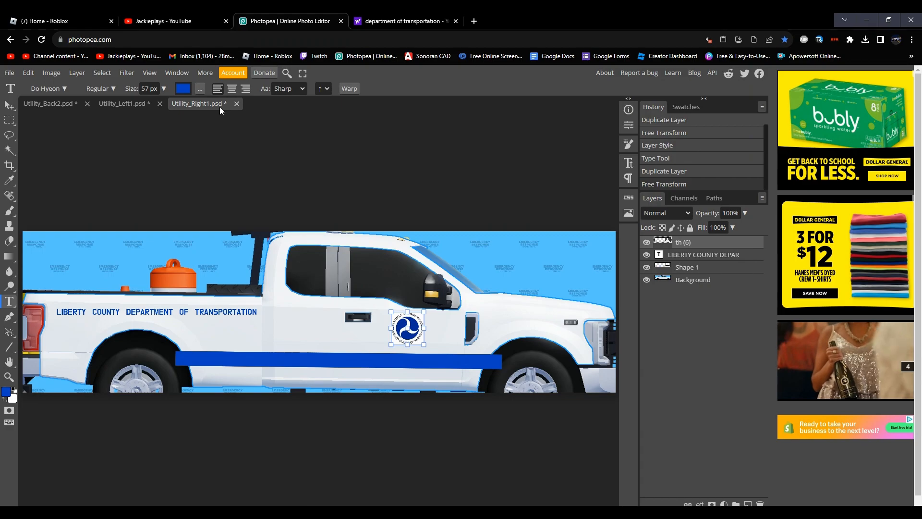
left_click(647, 279)
left_click(67, 103)
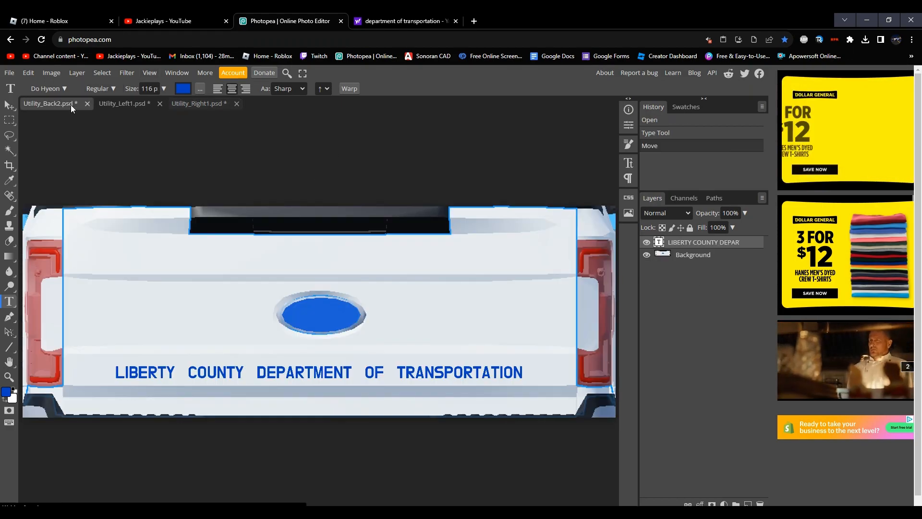
left_click(647, 255)
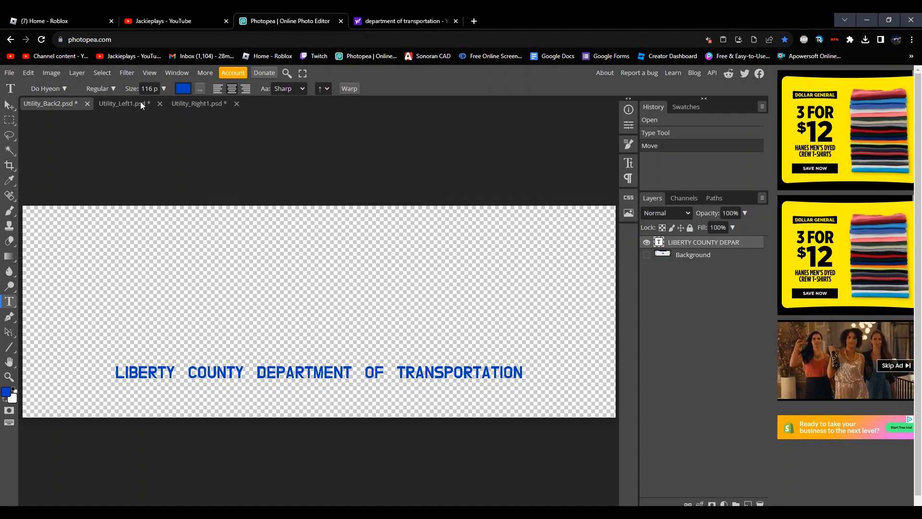
Step: Export the Utility_Left1.psd livery as a PNG named Utility_Left1
left_click(126, 103)
left_click(8, 73)
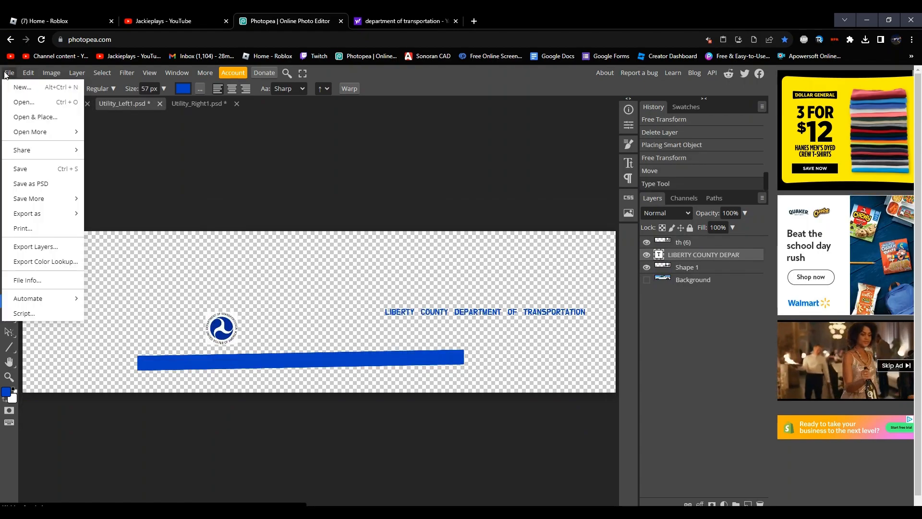
mouse_move(50, 215)
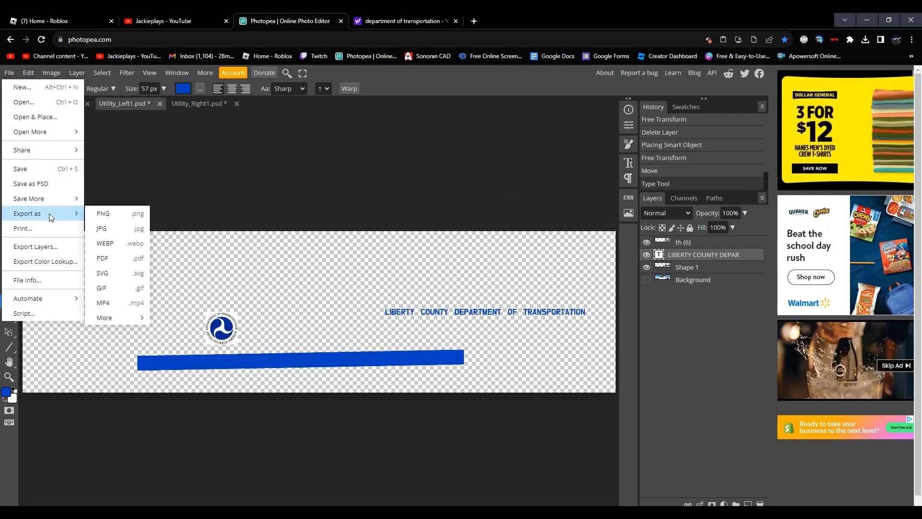
left_click(110, 213)
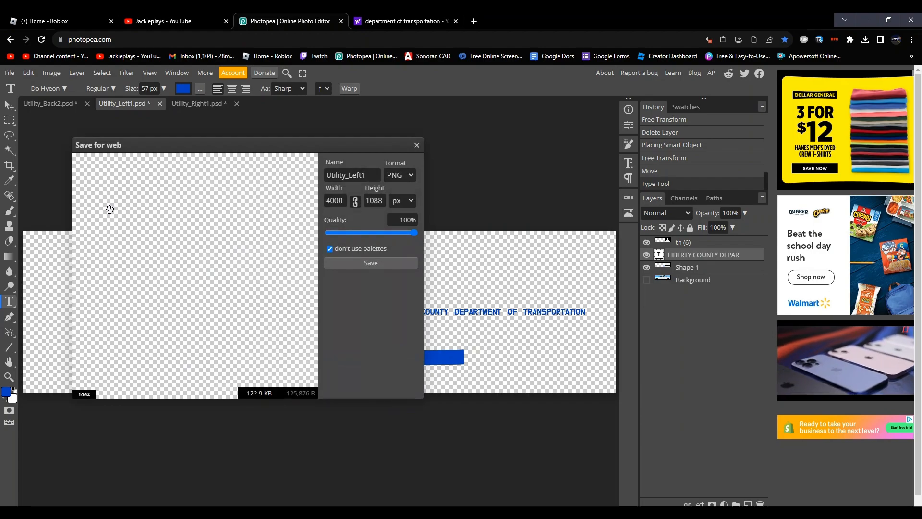
left_click(360, 263)
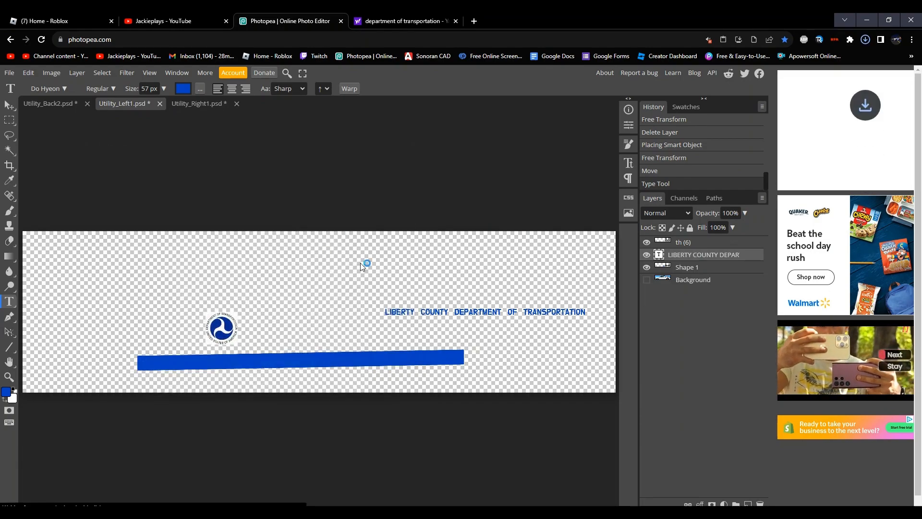
Step: Export the Utility_Right1.psd livery as a PNG named Utility_Right1
left_click(189, 104)
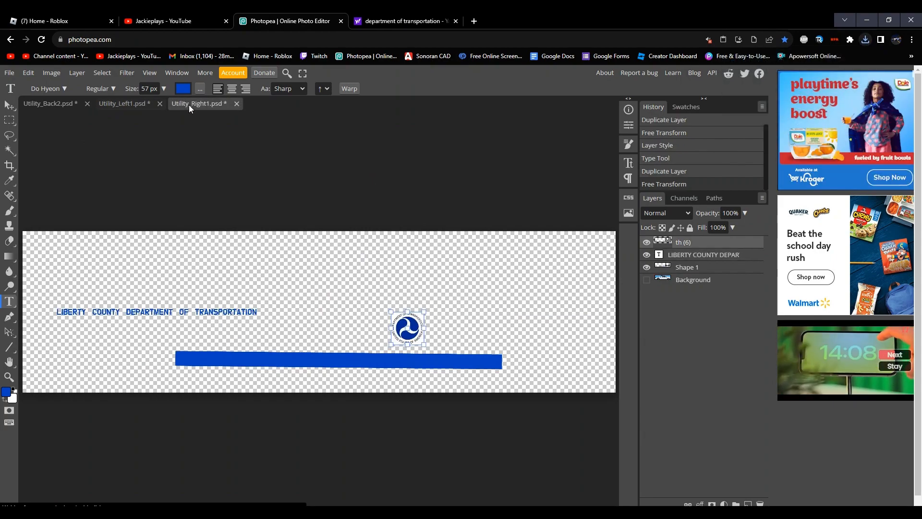
left_click(9, 72)
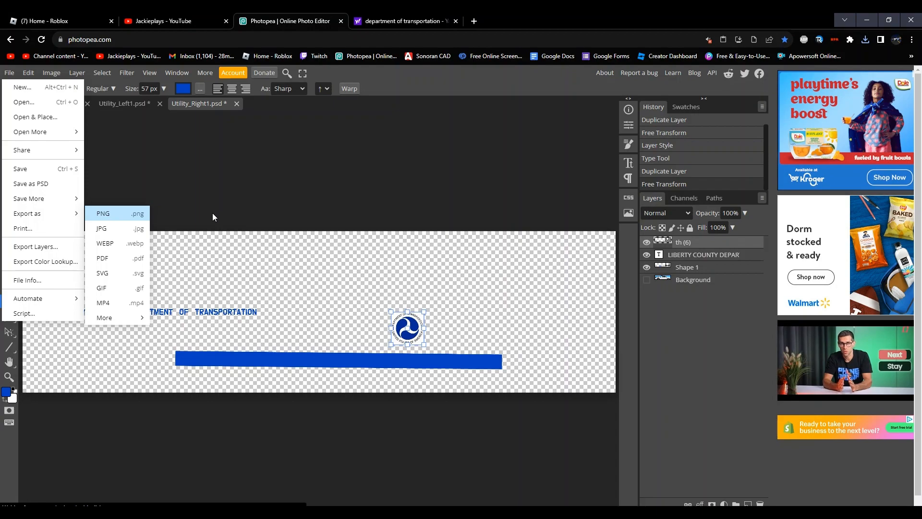
left_click(380, 263)
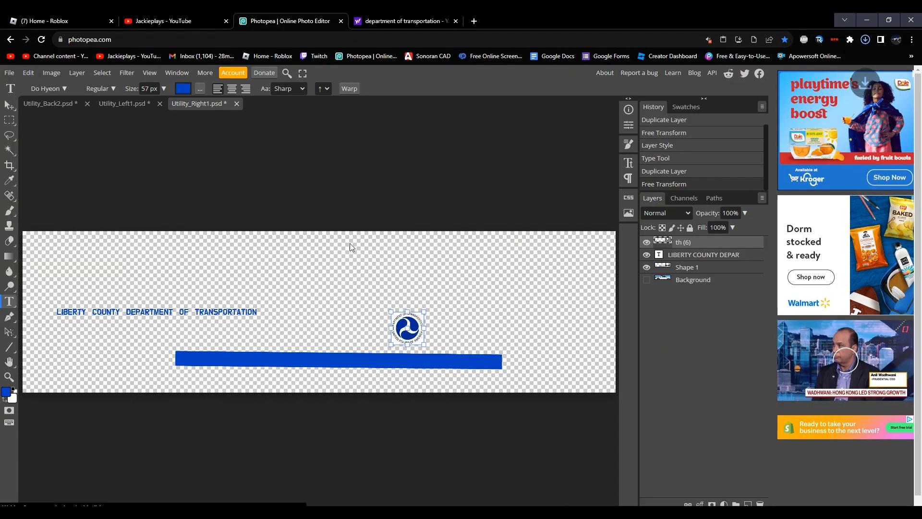
Step: Export the Utility_Back2.psd tailgate livery as a PNG named Utility_Back2
left_click(49, 104)
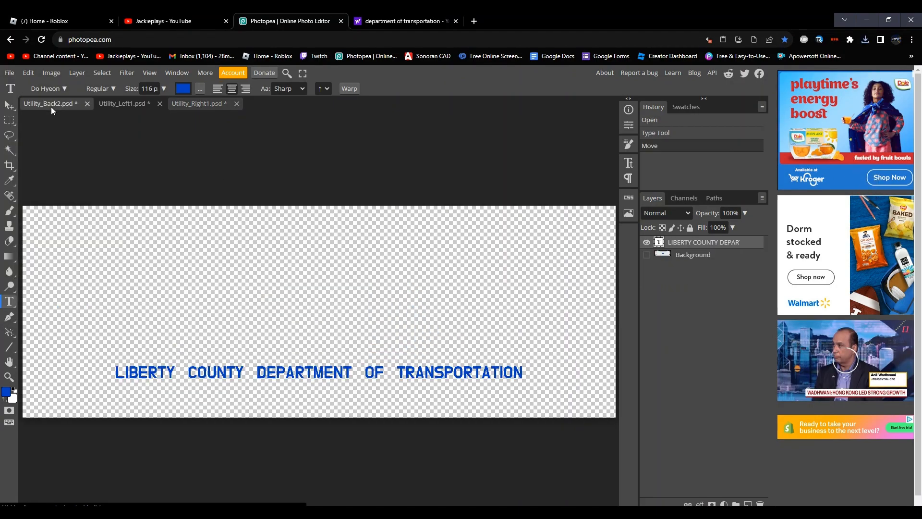
left_click(9, 73)
mouse_move(57, 213)
left_click(99, 214)
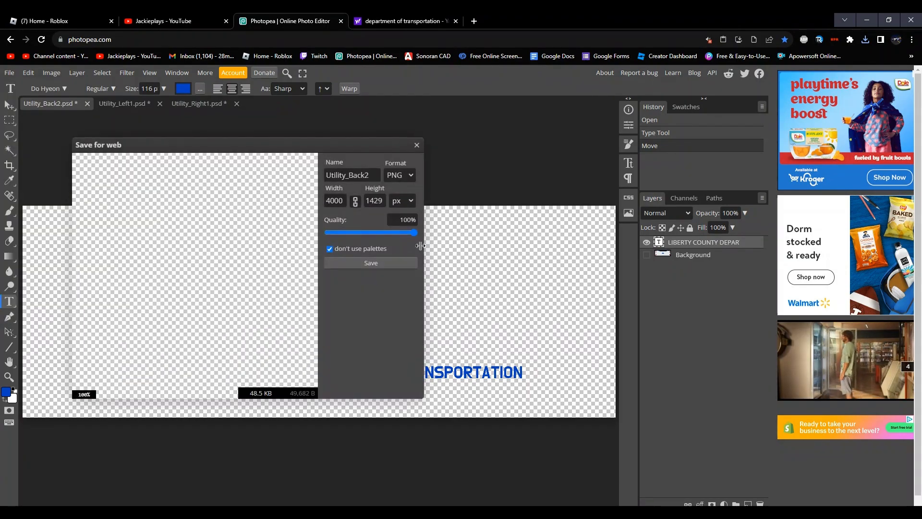
left_click(402, 263)
Step: Switch to the Roblox Creator Dashboard in a new browser tab and open the Decals section of the development items
left_click(473, 21)
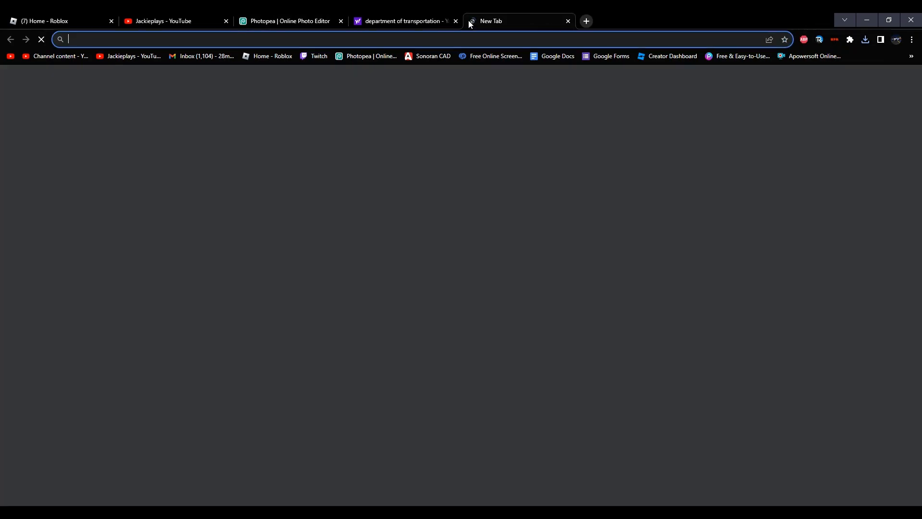
left_click(665, 57)
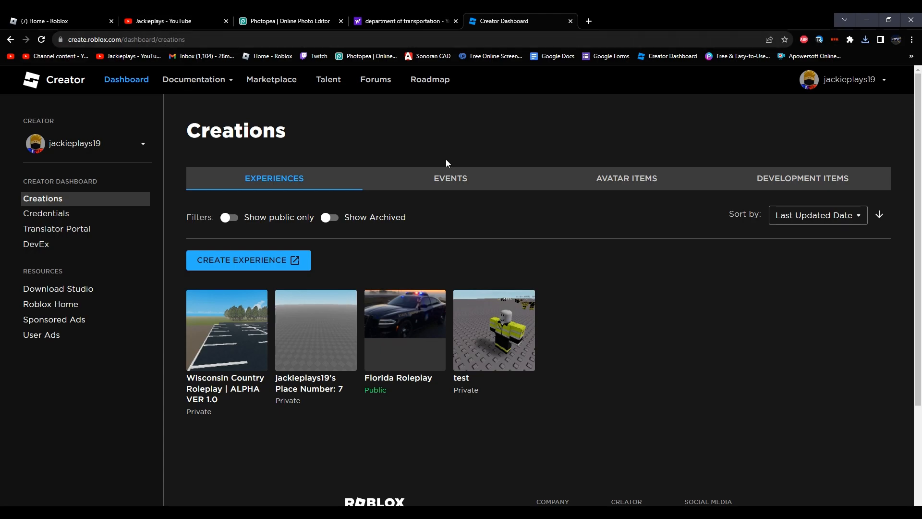
left_click(780, 184)
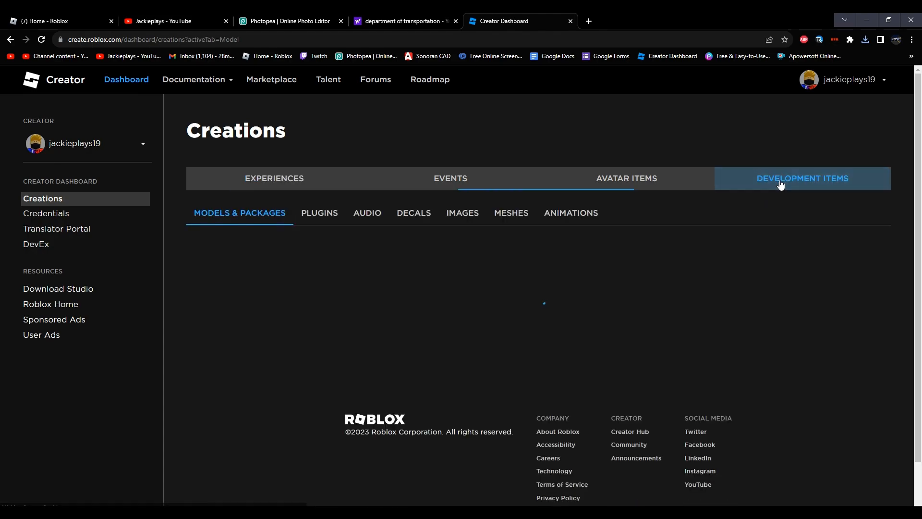
left_click(423, 215)
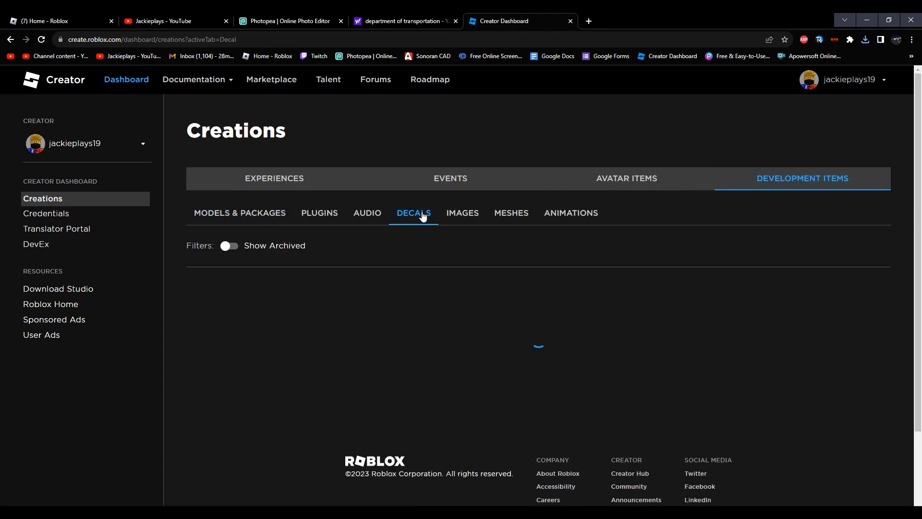
scroll(436, 326, "down", 3)
scroll(436, 326, "up", 3)
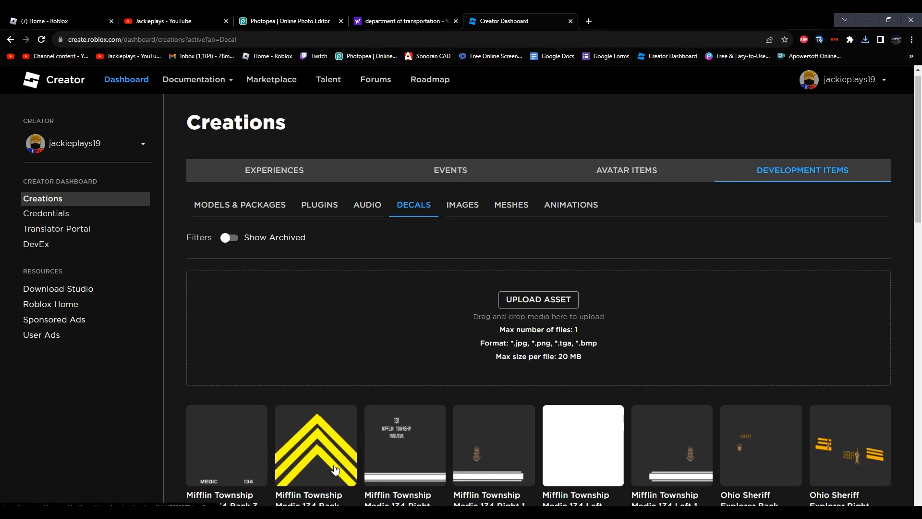
Step: Start a new decal upload and choose Utility_Left1.png from Downloads as its image
left_click(542, 310)
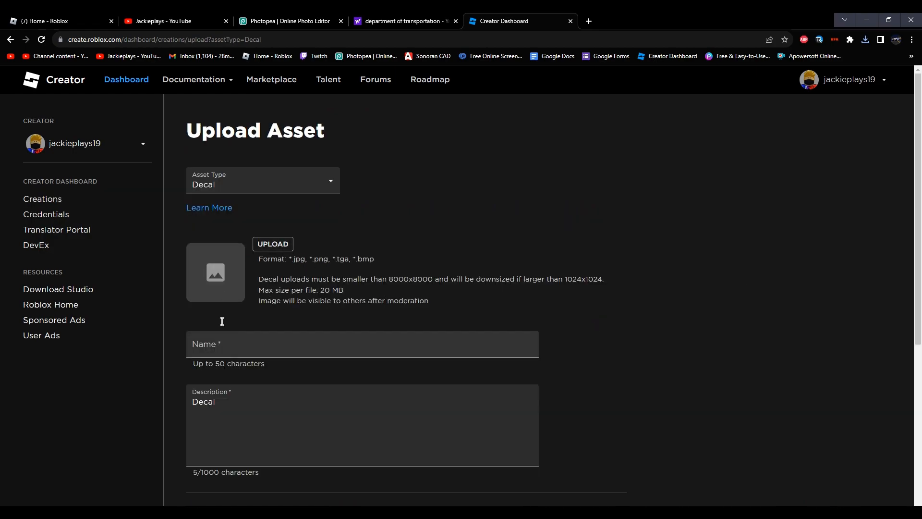
scroll(236, 330, "down", 5)
scroll(235, 330, "up", 5)
scroll(237, 326, "up", 1)
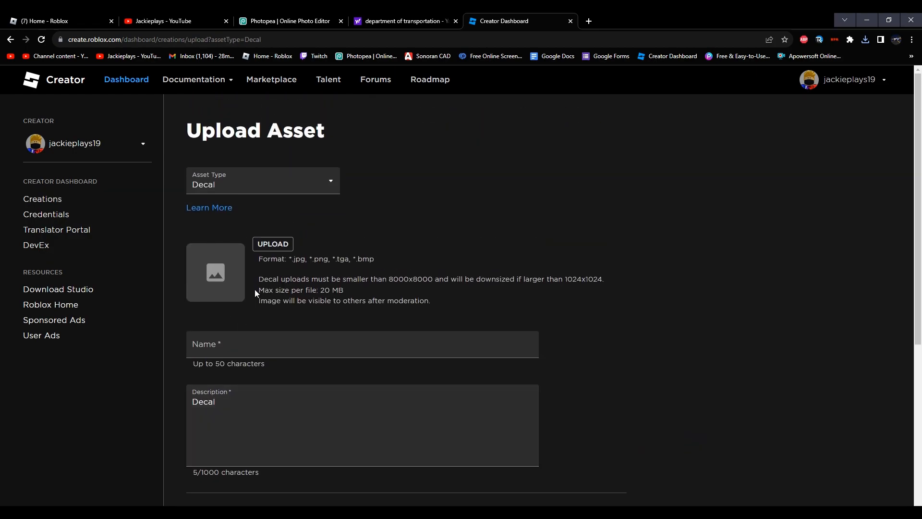
left_click(272, 247)
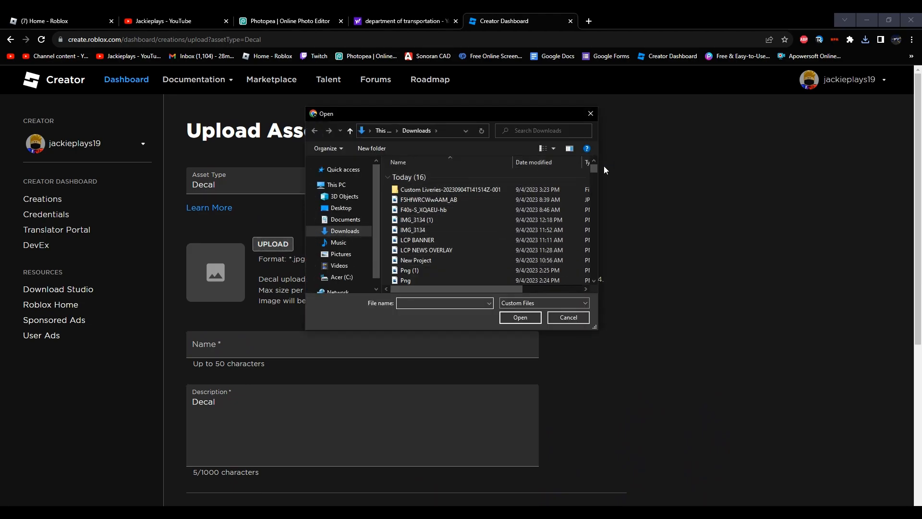
left_click_drag(593, 169, 594, 172)
double_click(428, 223)
Step: Name the decal LC DOT Left and upload it with the default description
left_click(267, 364)
key("BackSpace")
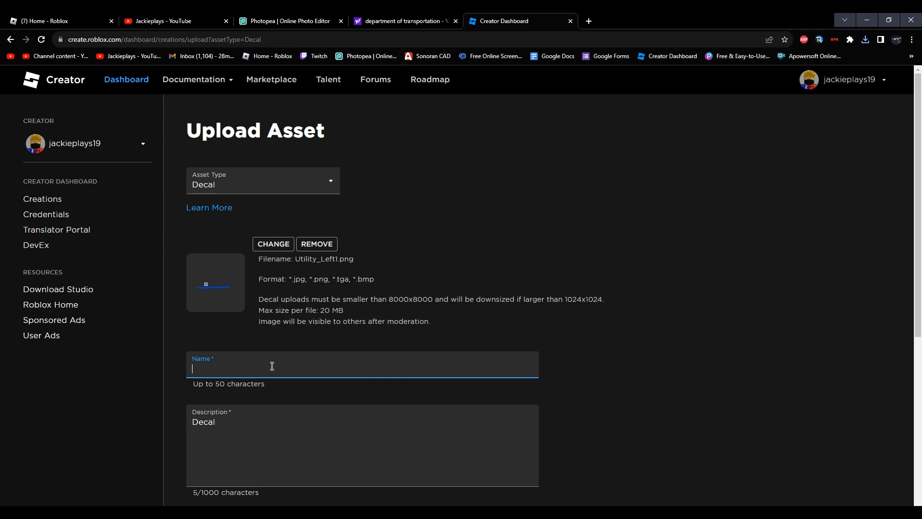
type("LC DOT Left")
scroll(272, 365, "down", 5)
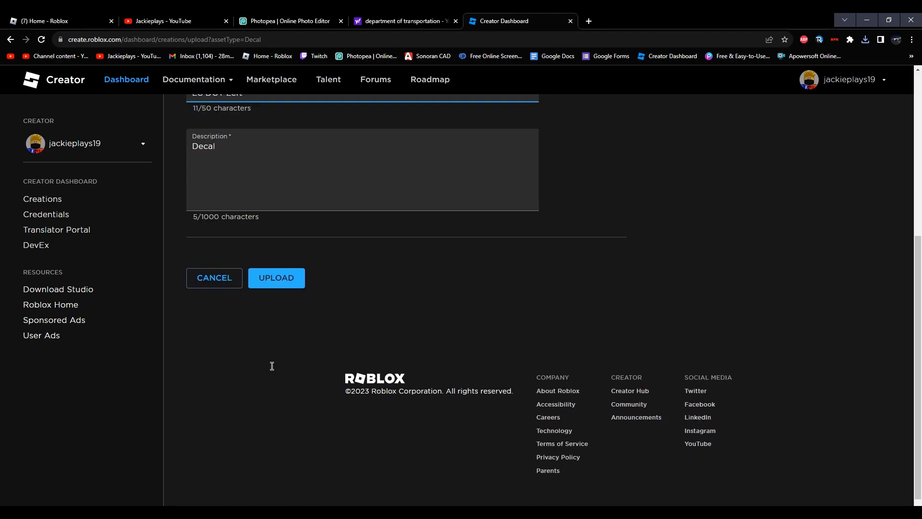
scroll(283, 276, "up", 5)
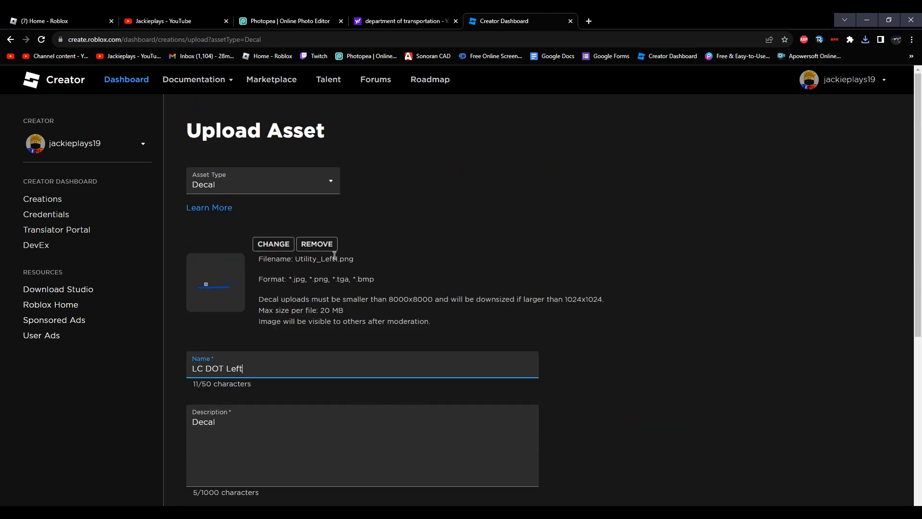
scroll(309, 260, "down", 5)
left_click(288, 313)
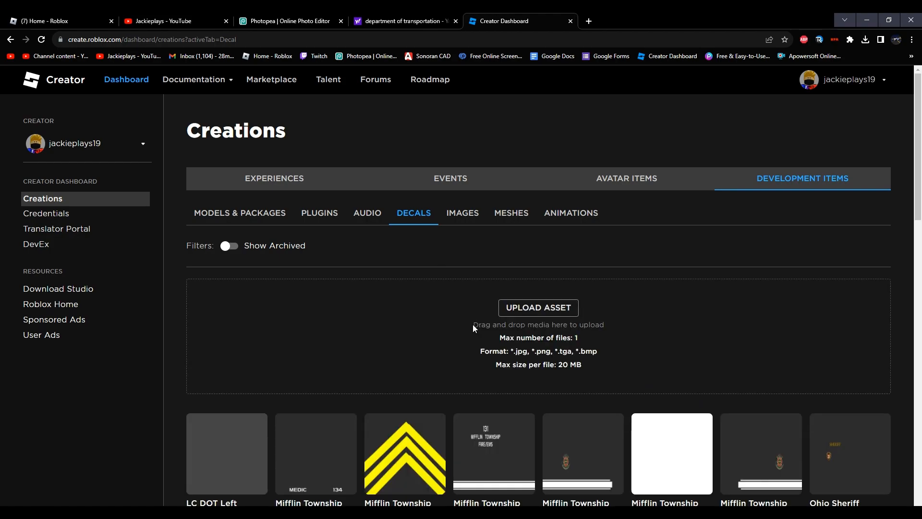
Step: Start another decal upload and choose Utility_Right1.png from Downloads as its image
left_click(532, 307)
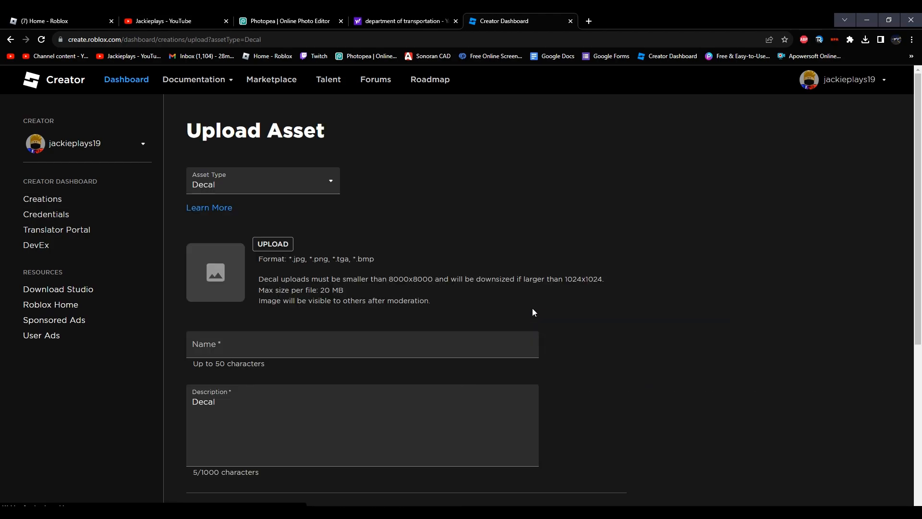
left_click(258, 245)
scroll(459, 243, "down", 2)
scroll(459, 243, "down", 2)
double_click(432, 265)
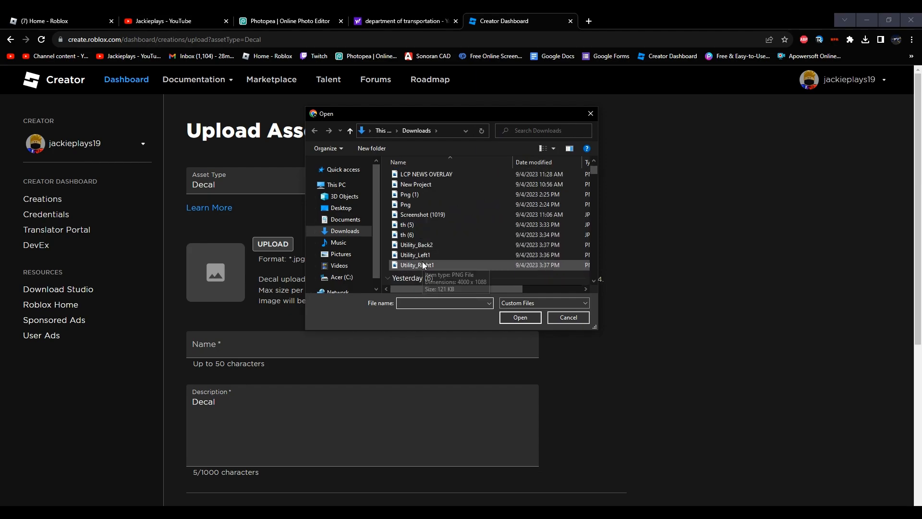
Step: Name the decal LC DOT Right and upload it with the default description
left_click(276, 370)
key("ctrl+a")
key("BackSpace")
type("LC")
key("Caps_Lock")
type("DOT")
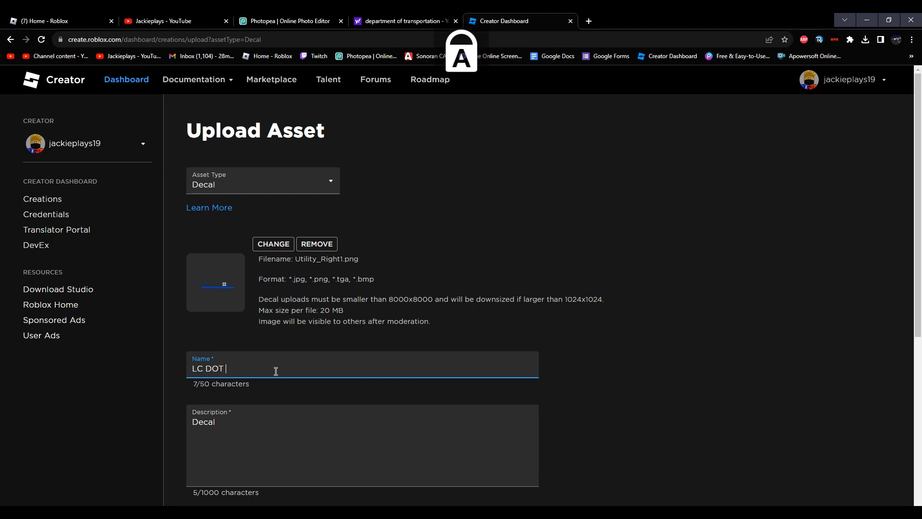
key("Caps_Lock")
type("Right")
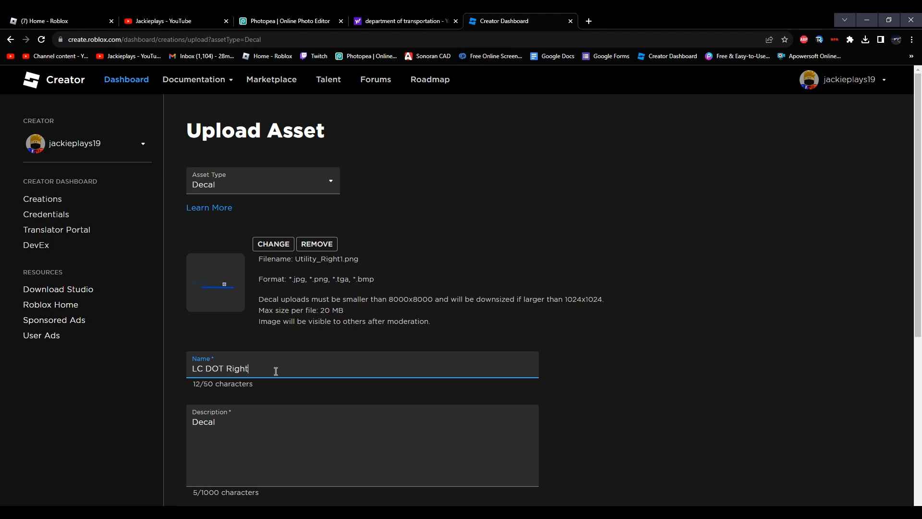
scroll(288, 355, "down", 2)
left_click(272, 458)
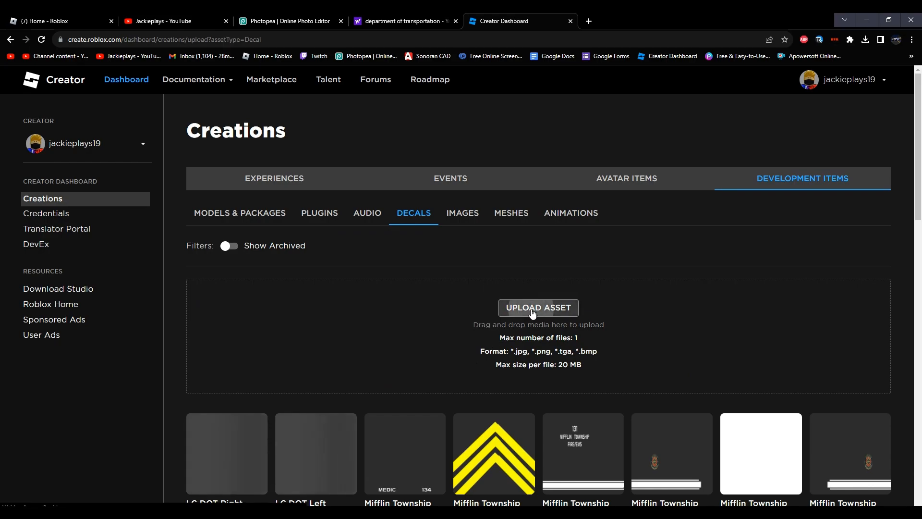
Step: Start another decal upload and choose Utility_Back2.png from Downloads as its image
left_click(513, 310)
left_click(283, 243)
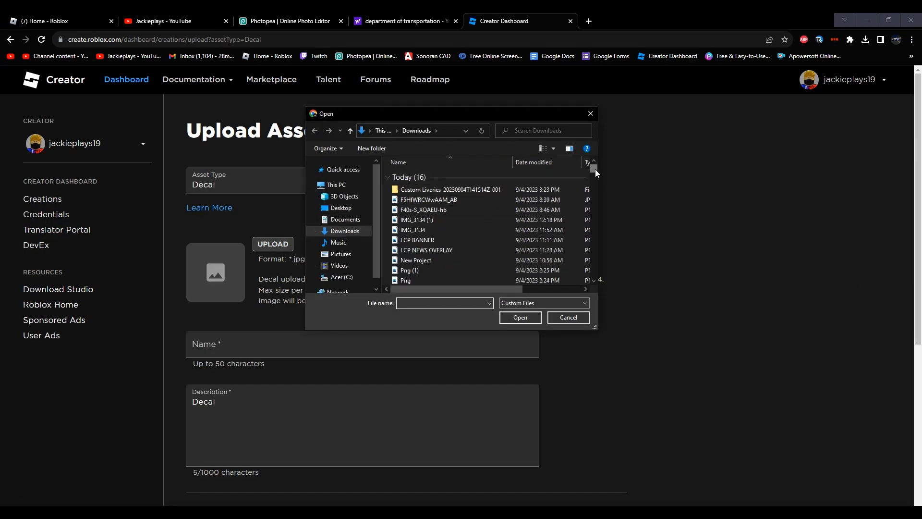
scroll(594, 169, "down", 4)
left_click(425, 215)
double_click(425, 214)
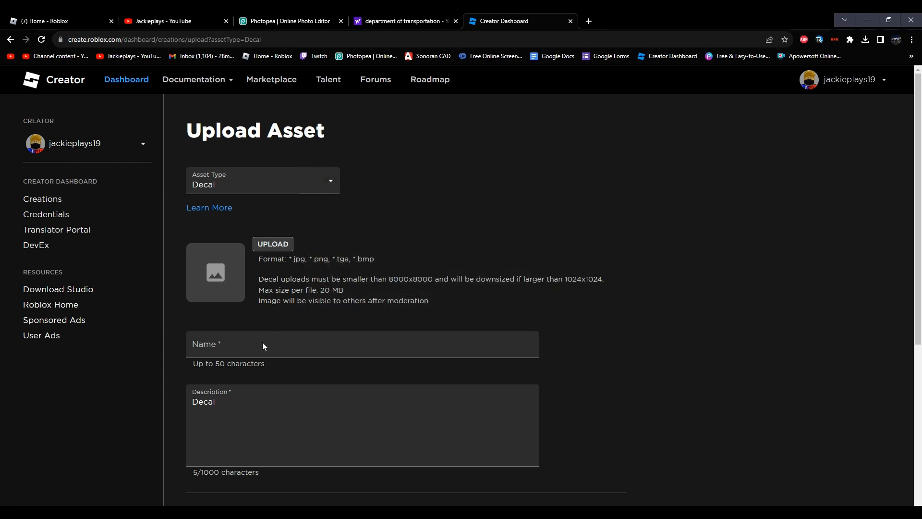
Step: Name the decal LC DOT Back and upload it with the default description
double_click(262, 363)
type("LC Dec")
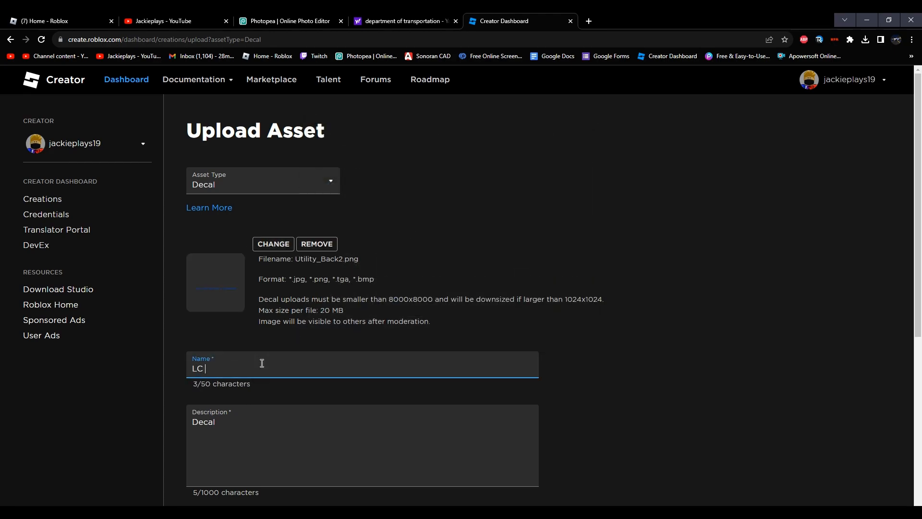
key("BackSpace")
key("BackSpace")
type("OT Back")
scroll(261, 363, "down", 1)
left_click(292, 504)
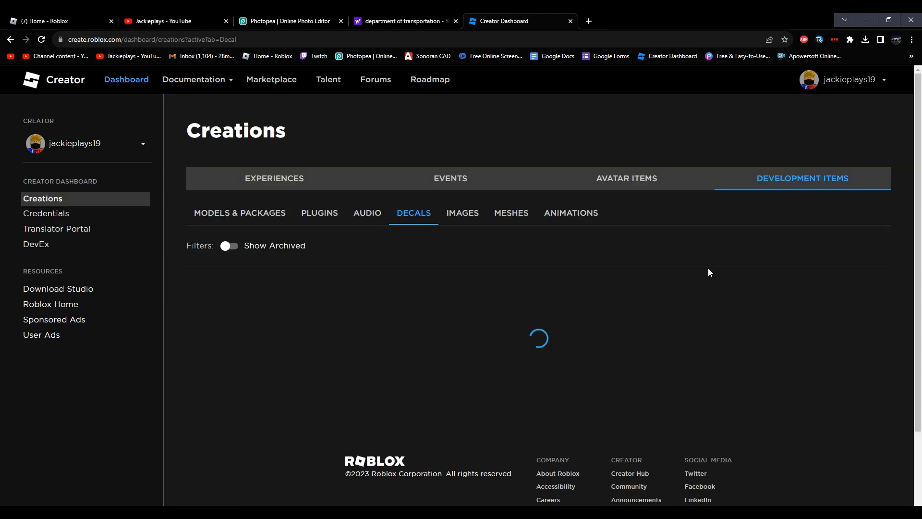
Step: Copy the asset ID of the LC DOT Left decal
scroll(459, 440, "down", 1)
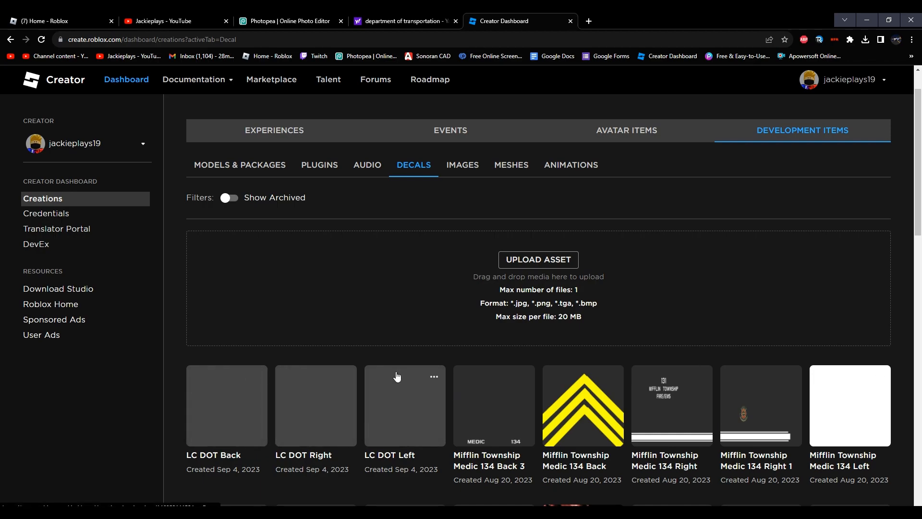
left_click(433, 377)
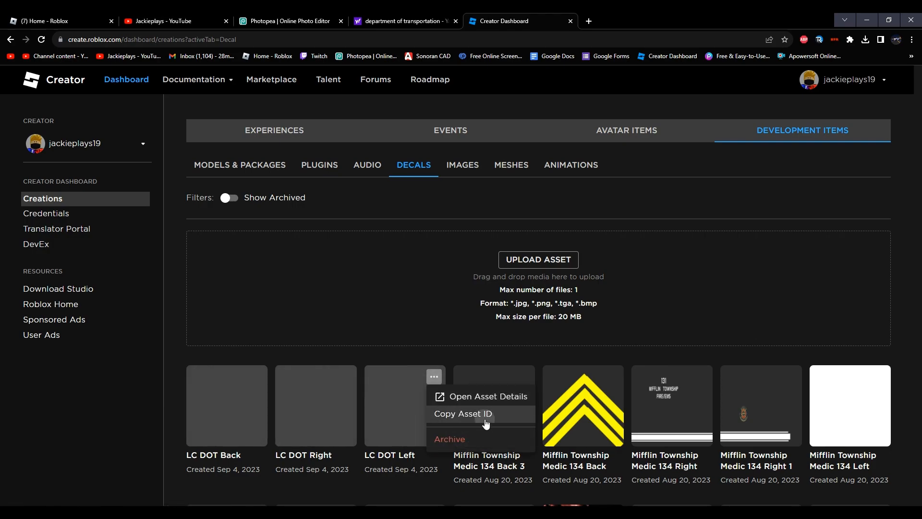
left_click(462, 414)
Step: Switch to the Roblox home page and launch the Emergency Response: Liberty County experience
left_click(15, 19)
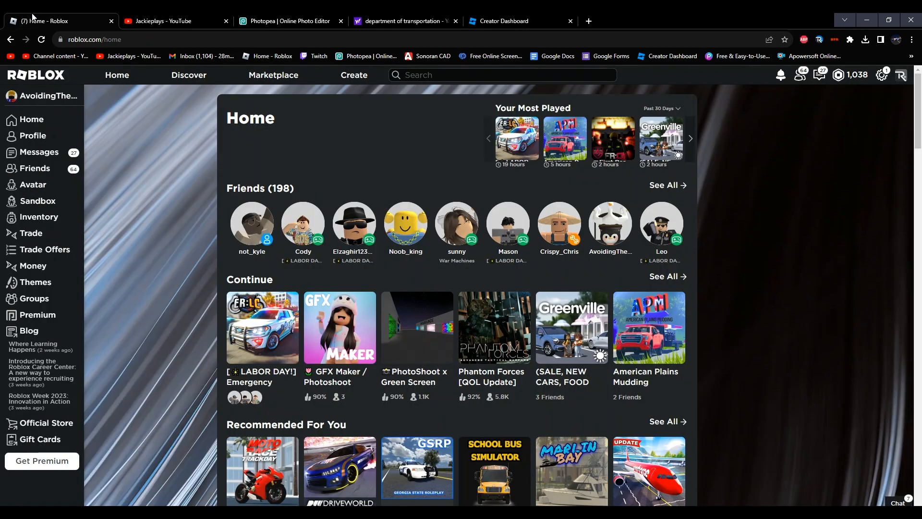
mouse_move(267, 359)
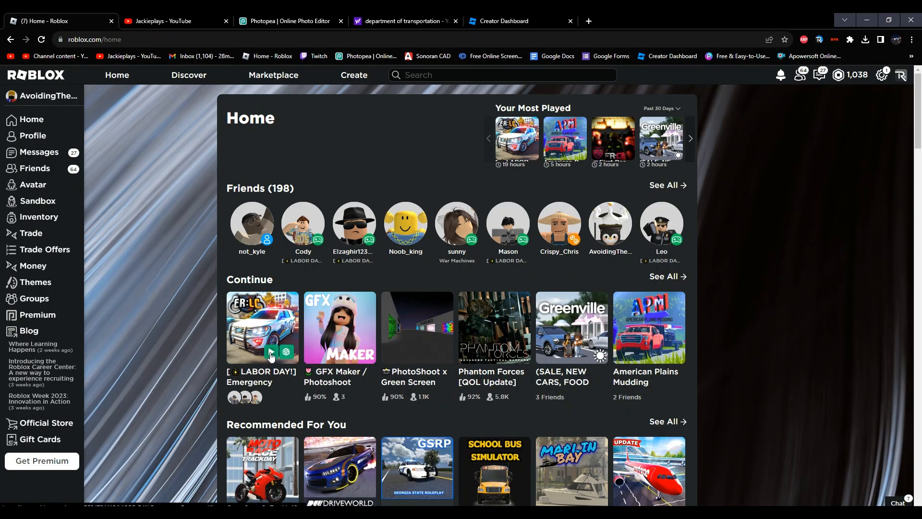
left_click(274, 348)
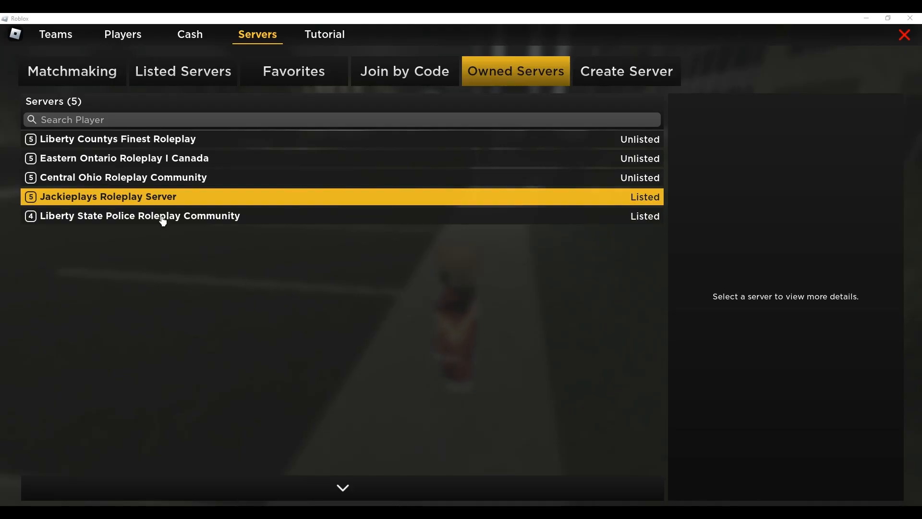
Step: Join Jackieplays Roleplay Server from the owned servers and dismiss the private server notice
left_click(143, 215)
left_click(140, 200)
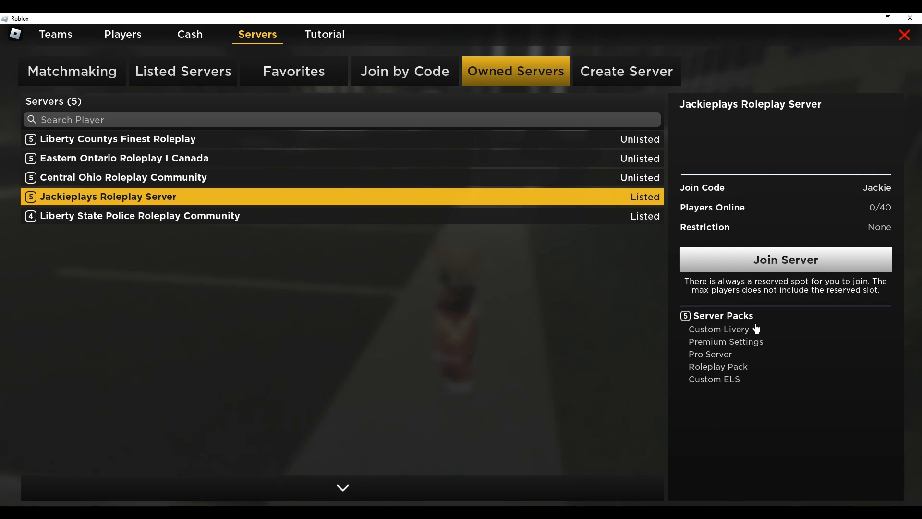
left_click(835, 261)
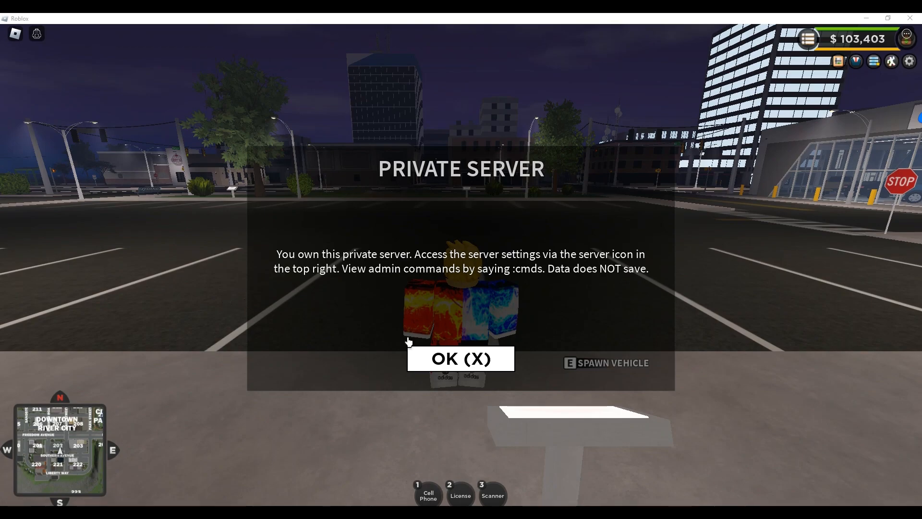
left_click(414, 354)
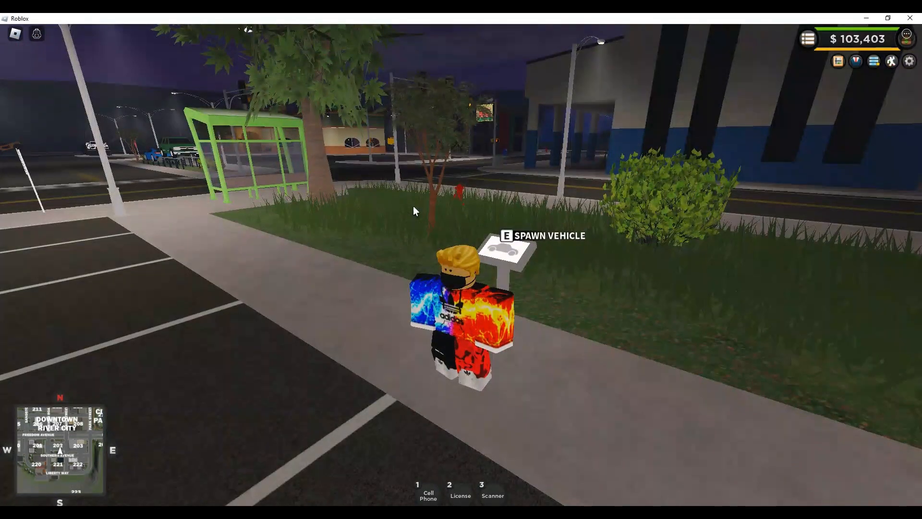
Step: Open the Custom Liveries editor from the private server's settings
left_click(874, 63)
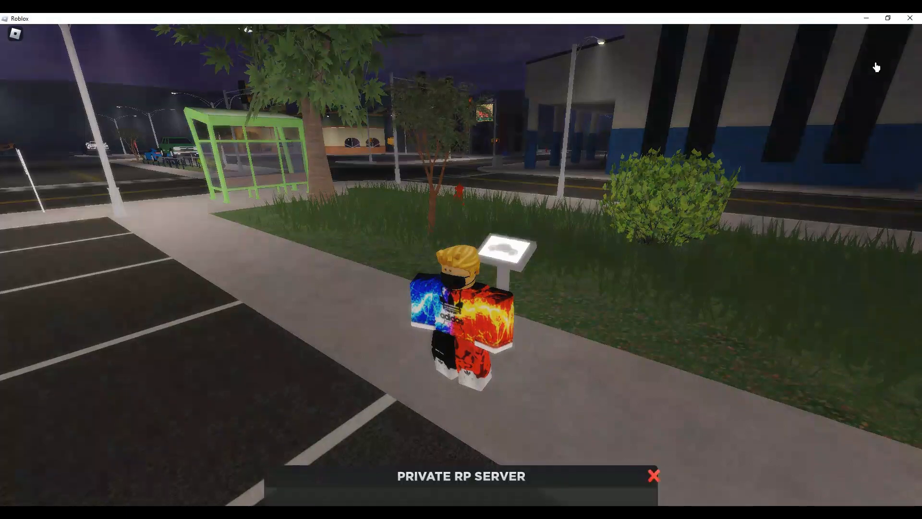
left_click(551, 354)
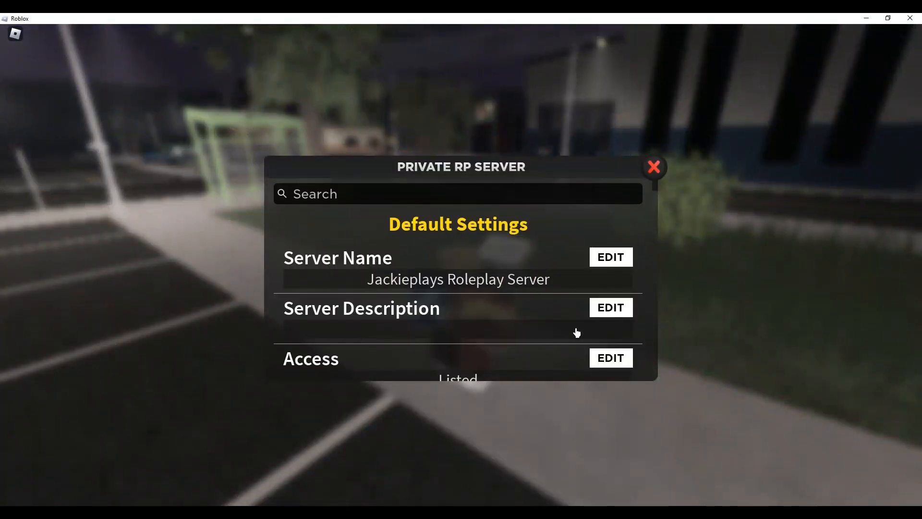
left_click_drag(656, 196, 644, 333)
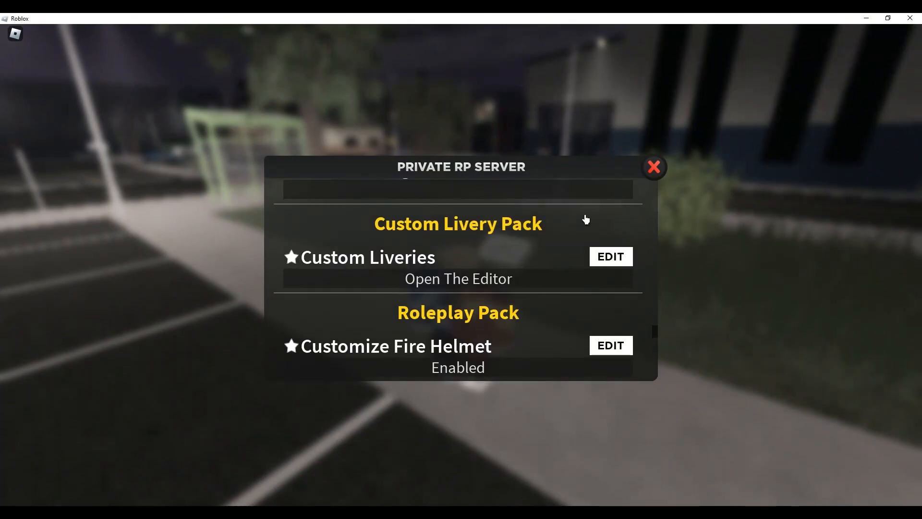
left_click(611, 257)
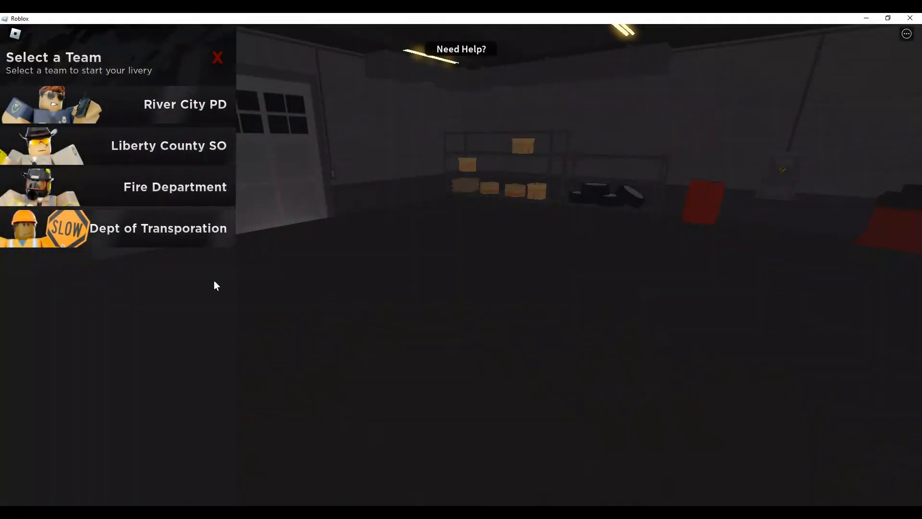
Step: Add a new livery for the Dept of Transportation's Falcon Advance+ Utility 2019
left_click(169, 240)
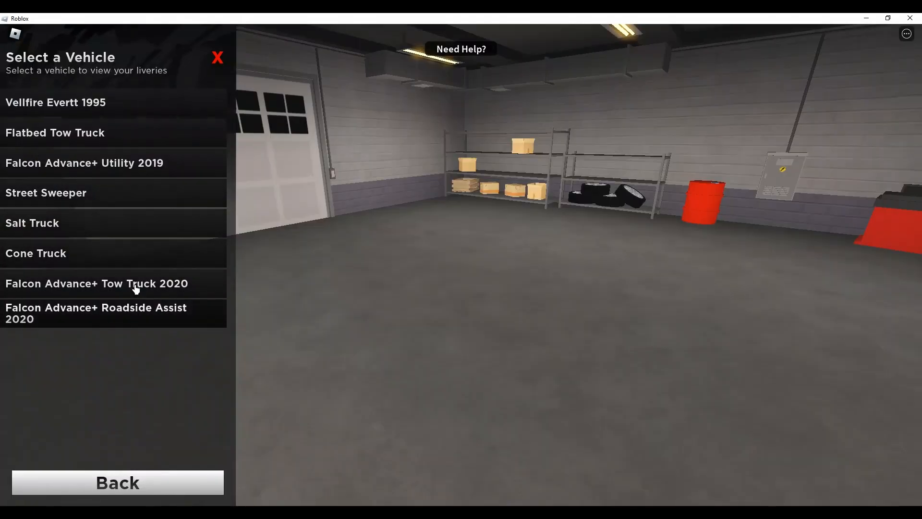
left_click(160, 166)
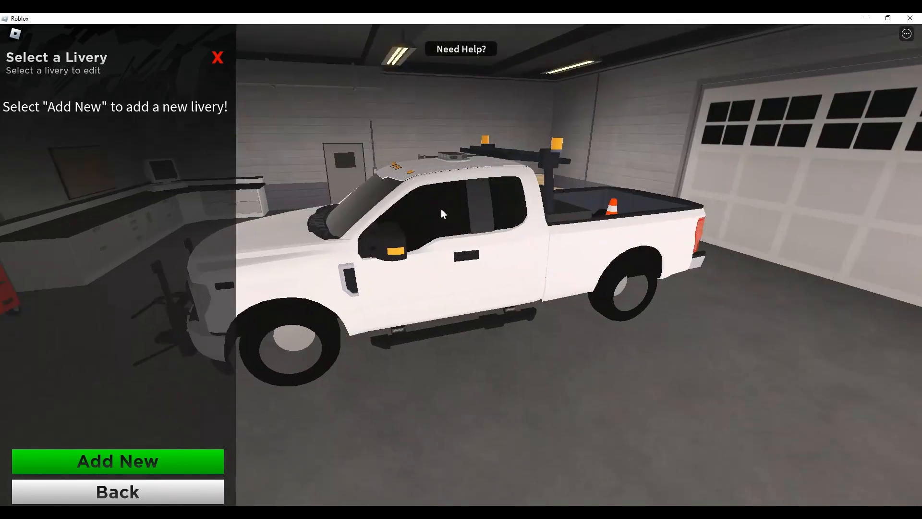
left_click(195, 466)
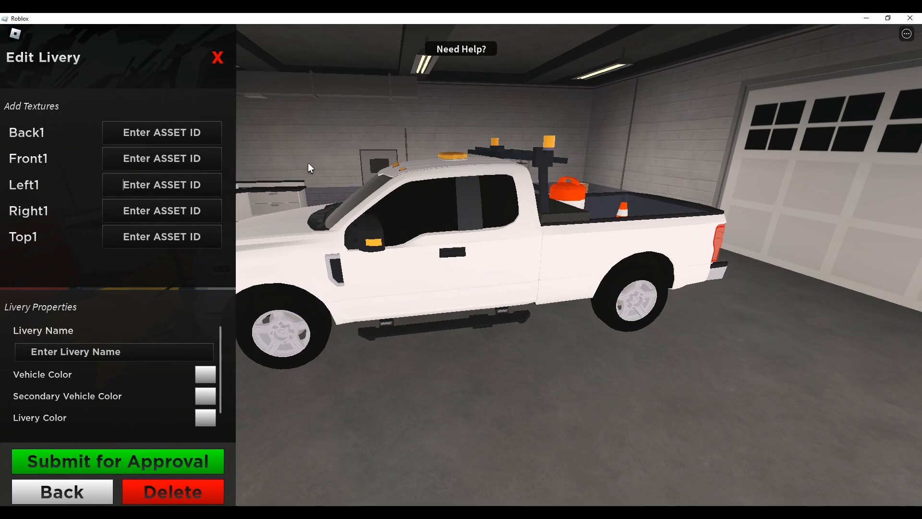
Step: Apply the copied LC DOT Left asset ID as the Left1 texture and inspect the truck's left side
key("ctrl+v")
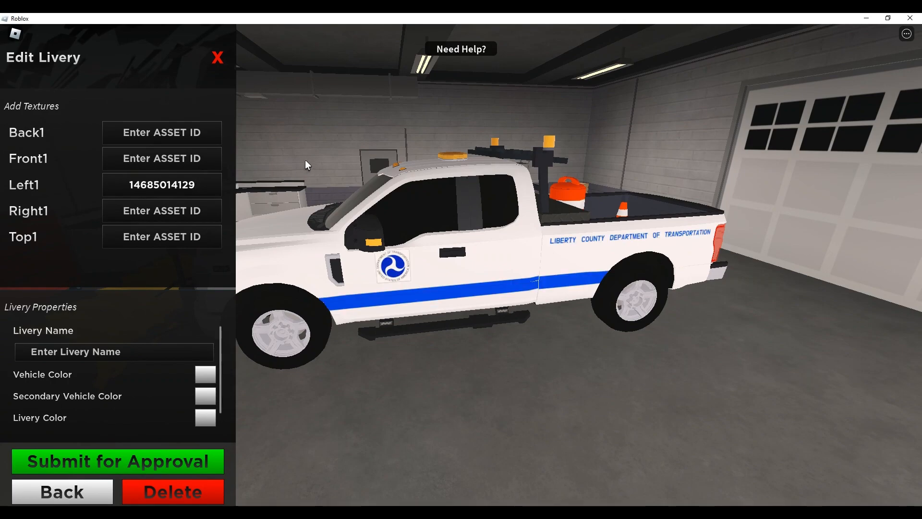
left_click_drag(419, 365, 433, 403)
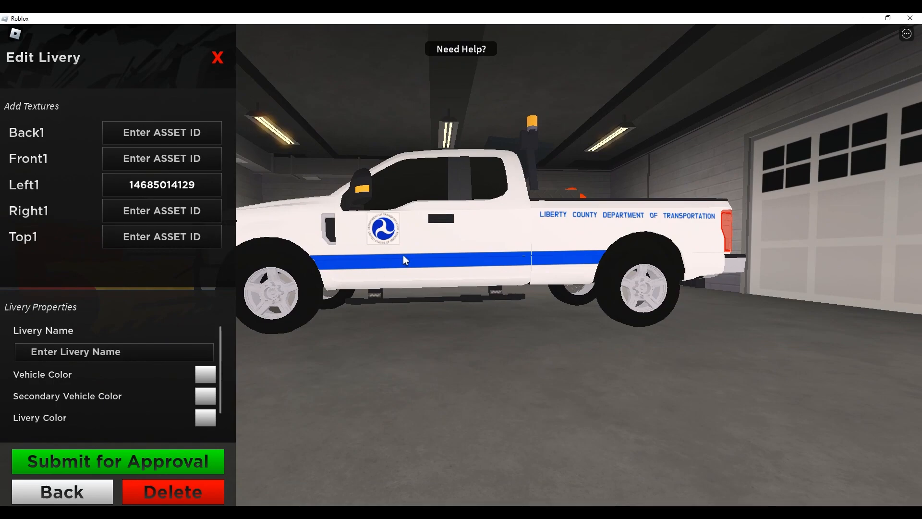
left_click_drag(402, 254, 379, 360)
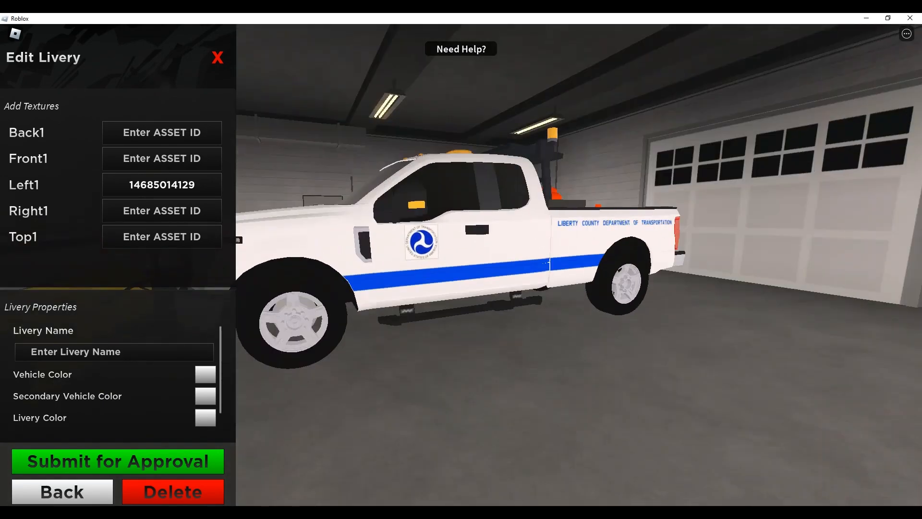
Step: Copy the LC DOT Right decal's asset ID from the Creator Dashboard and apply it as the livery's Right1 texture
mouse_move(409, 516)
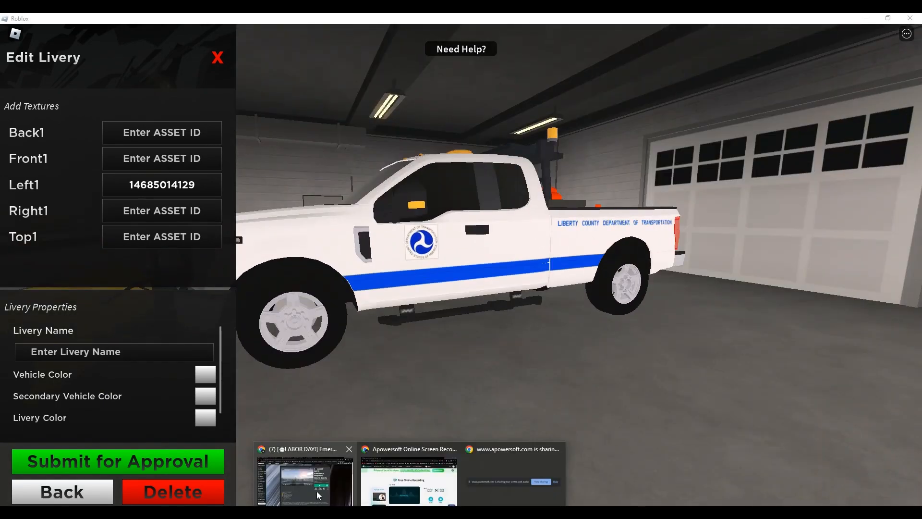
left_click(305, 480)
left_click(509, 20)
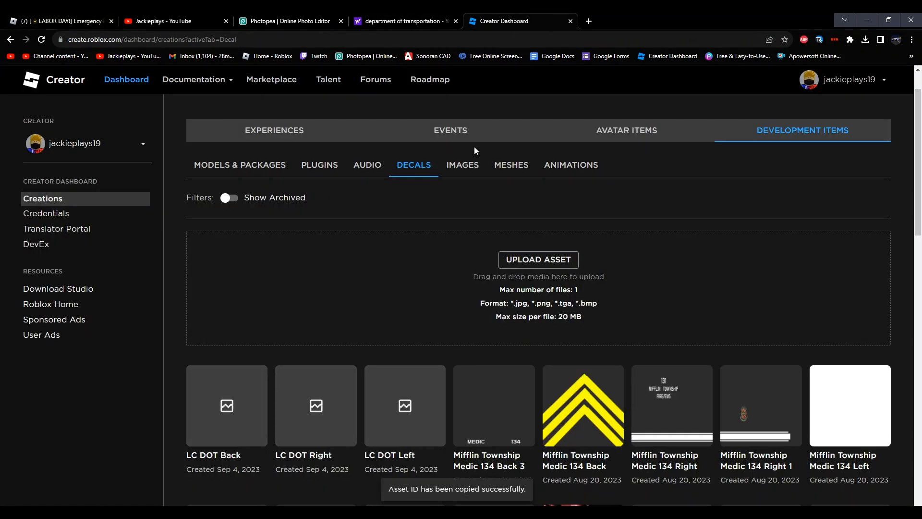
left_click(345, 376)
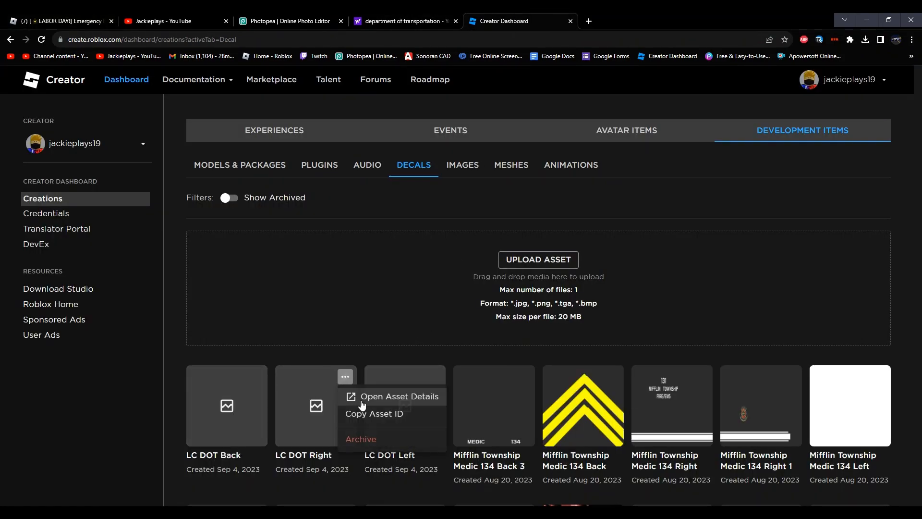
left_click(368, 413)
key("alt+Tab")
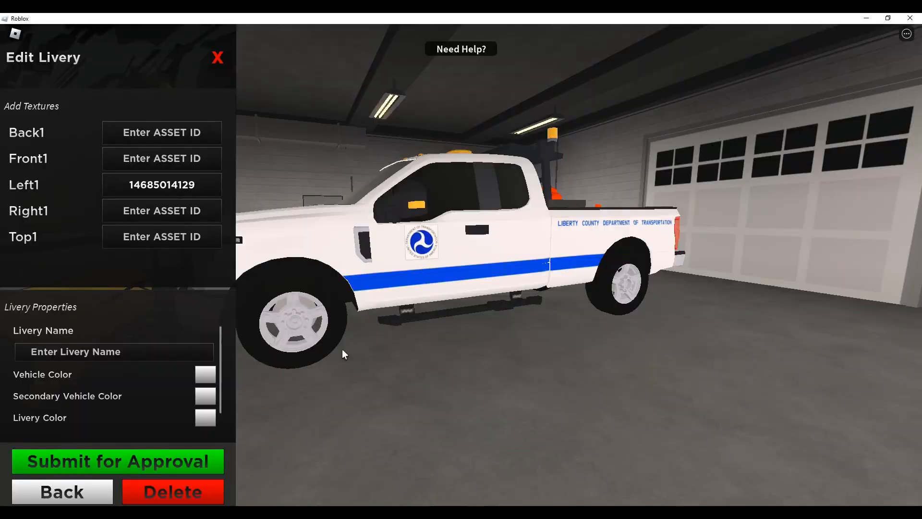
key("ctrl+v")
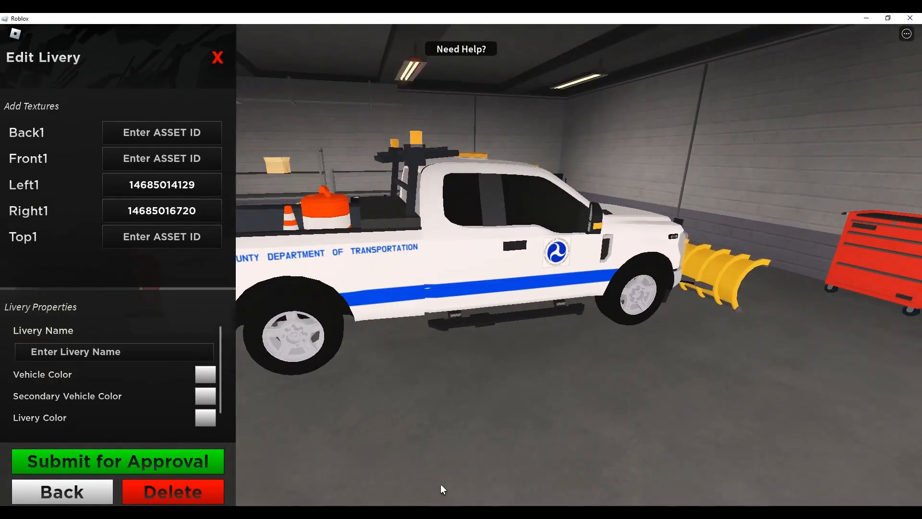
Step: Copy the LC DOT Back decal's asset ID, apply it as the Back1 texture, and re-enter it once
left_click(337, 483)
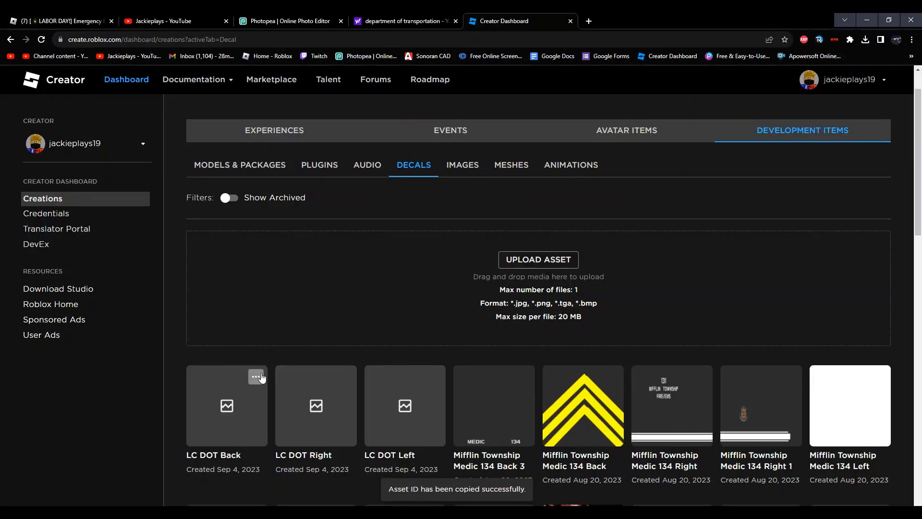
left_click(256, 376)
left_click(294, 413)
key("alt+Tab")
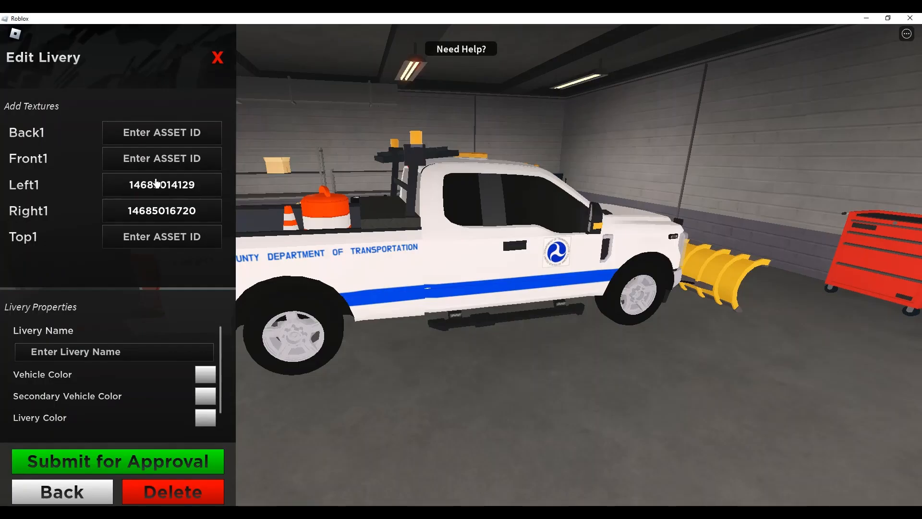
left_click(165, 131)
key("ctrl+v")
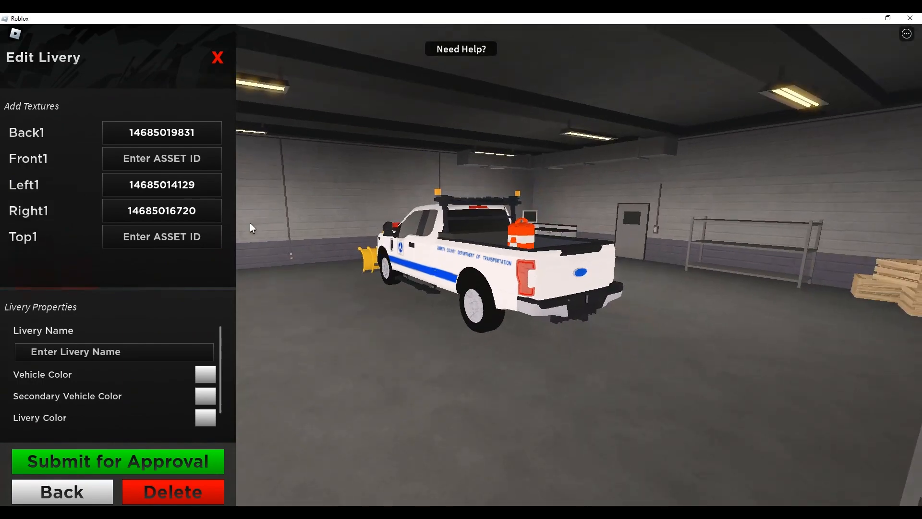
left_click(176, 134)
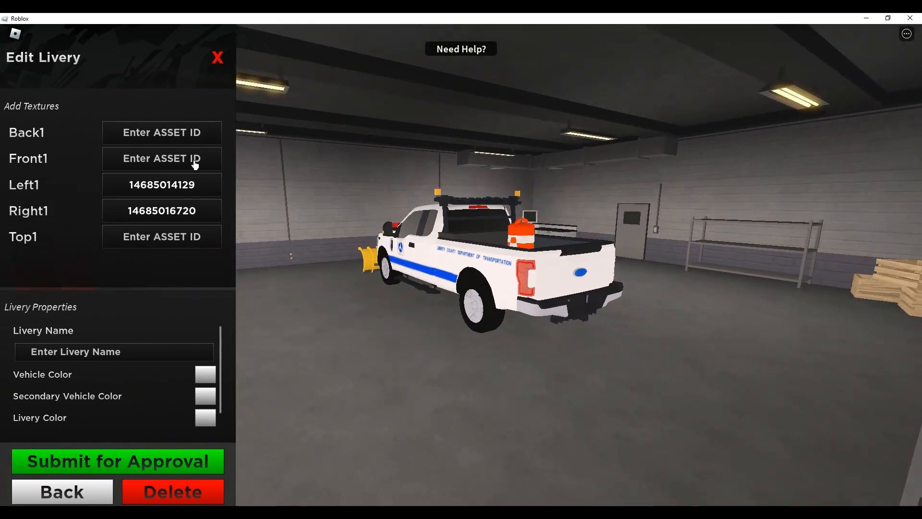
key("ctrl+v")
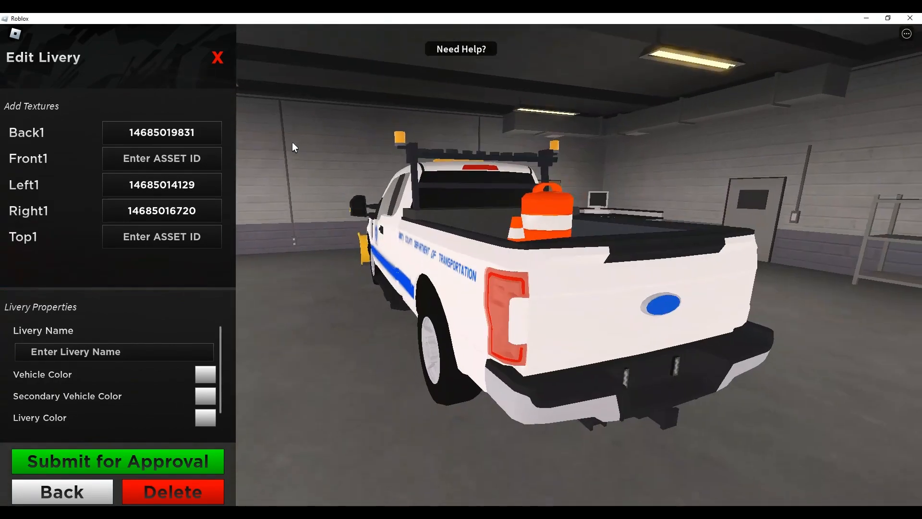
Step: Set the livery's vehicle color to white, #FFFFFF
scroll(130, 367, "down", 1)
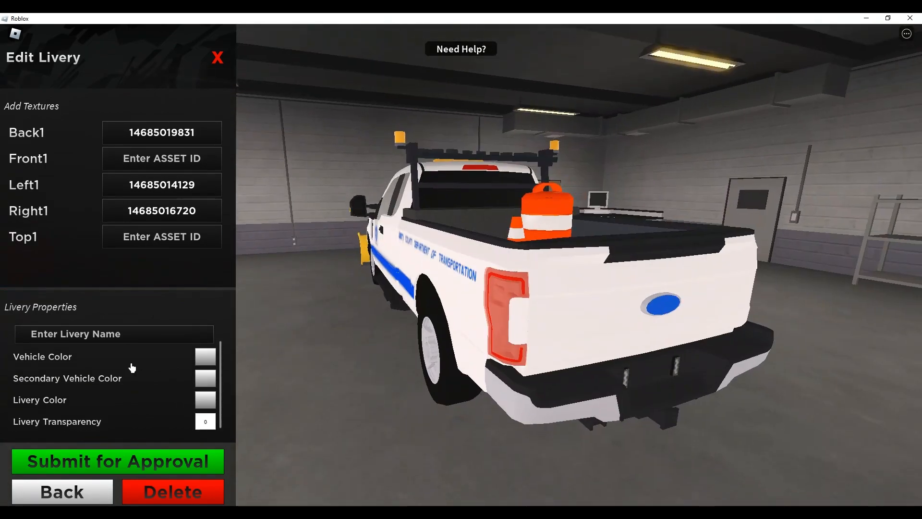
left_click(193, 365)
left_click_drag(336, 324, 232, 54)
left_click_drag(368, 293, 207, 444)
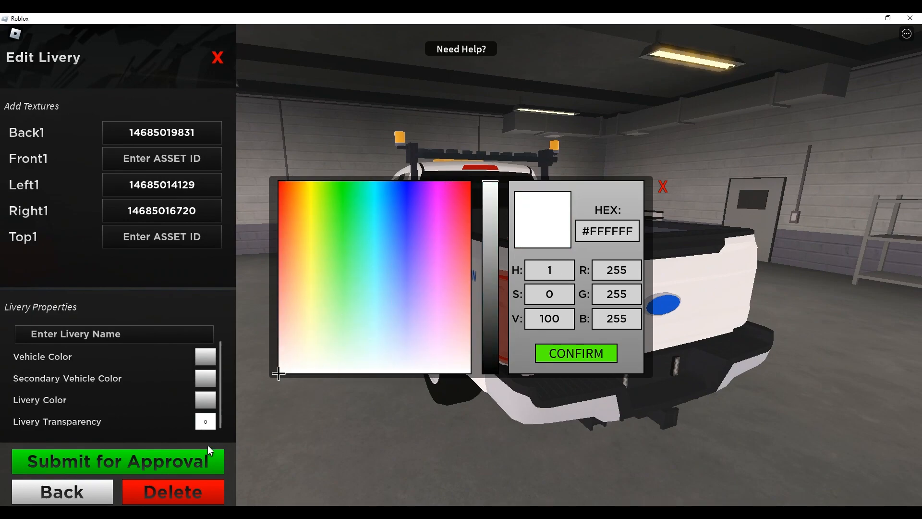
left_click(563, 354)
Step: Set the livery's secondary vehicle color to purple, #CA52FF
left_click(201, 381)
left_click(427, 242)
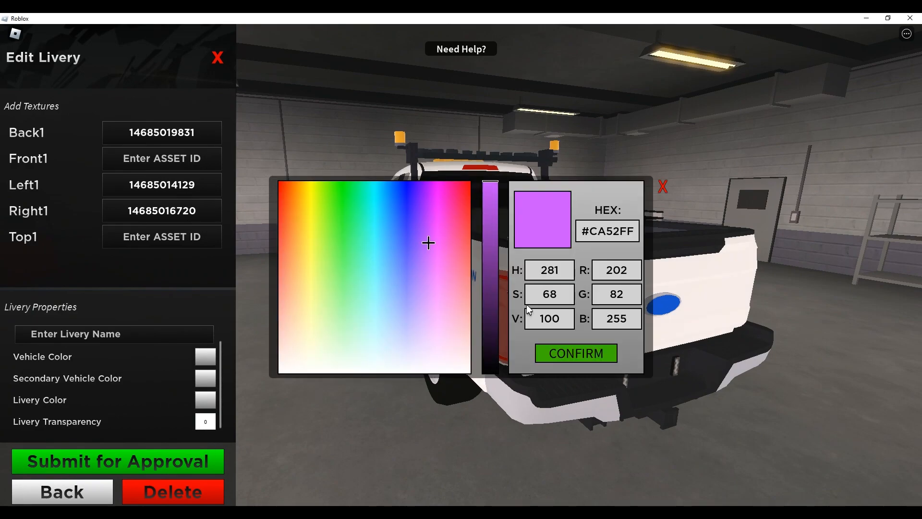
left_click(575, 358)
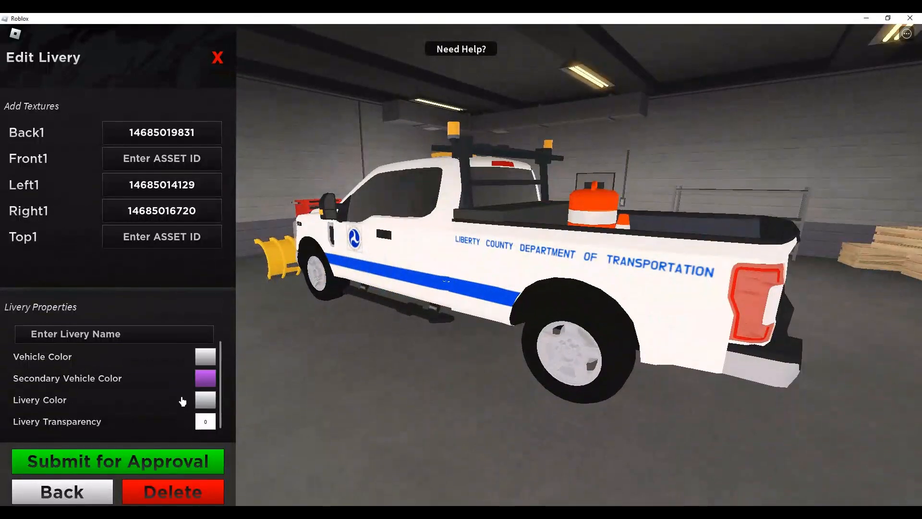
Step: Try a pink livery color on the truck's decals
left_click(205, 400)
left_click(420, 251)
left_click(456, 230)
left_click(600, 354)
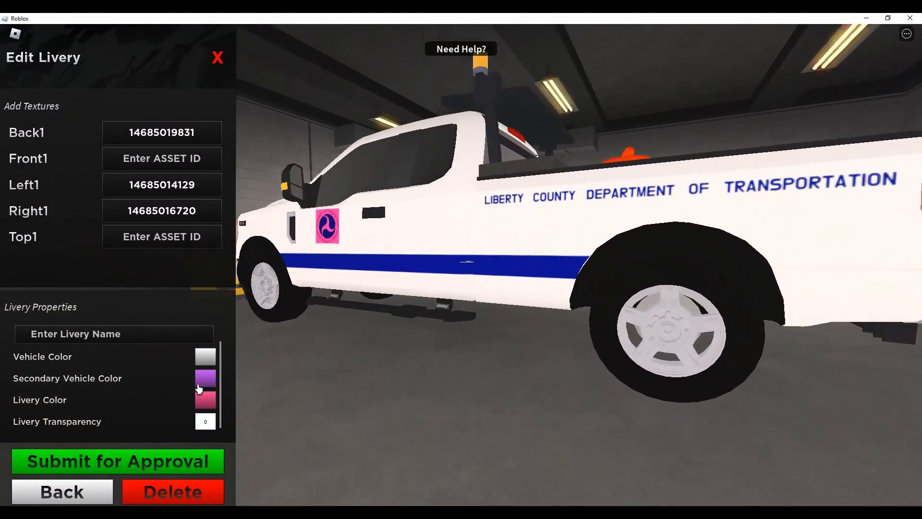
Step: Try blue, #2900FF, as the livery color
left_click(206, 400)
left_click(421, 236)
left_click(412, 182)
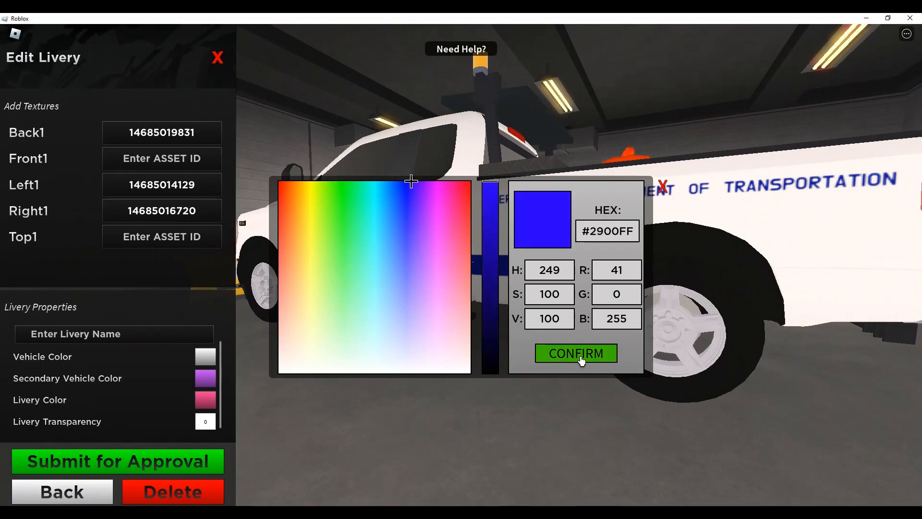
left_click(578, 354)
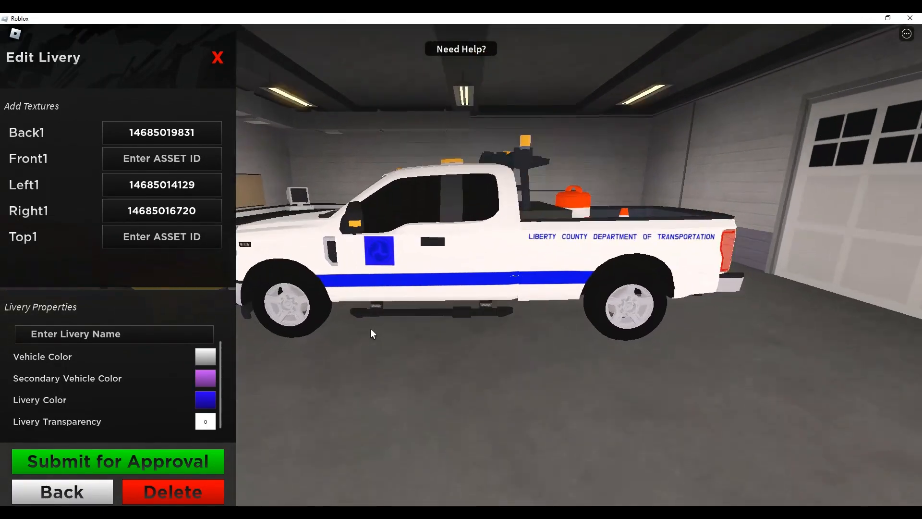
Step: Try a light salmon red as the livery color
left_click(204, 398)
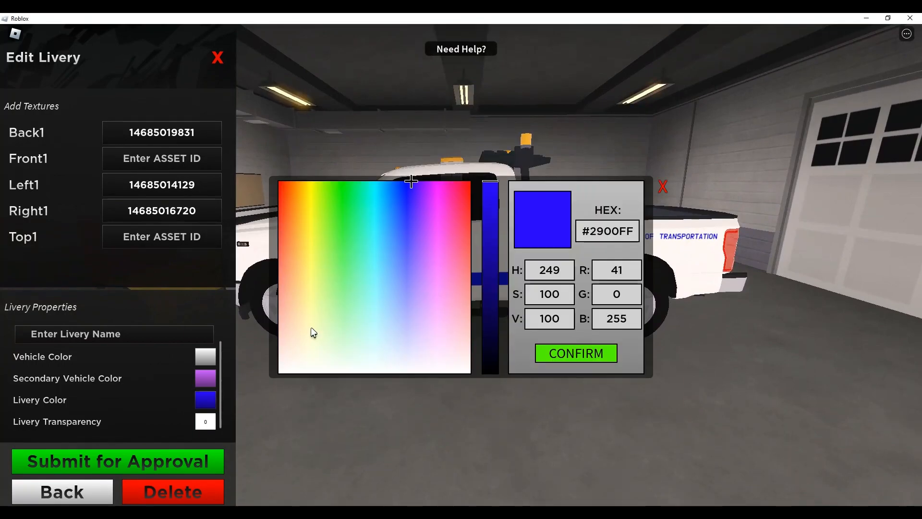
left_click_drag(310, 329, 499, 395)
left_click(470, 297)
left_click(576, 355)
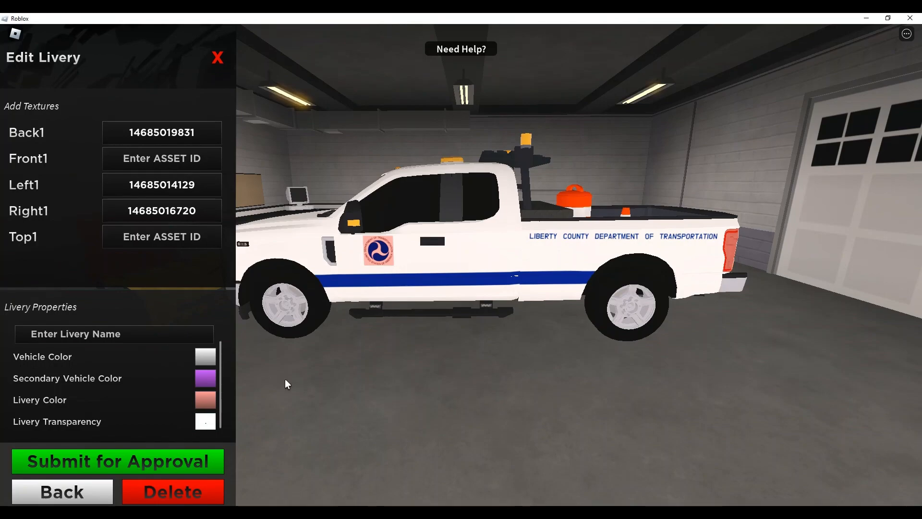
Step: Try livery transparency values such as .9 and .11, and return the transparency to 0
type(".9")
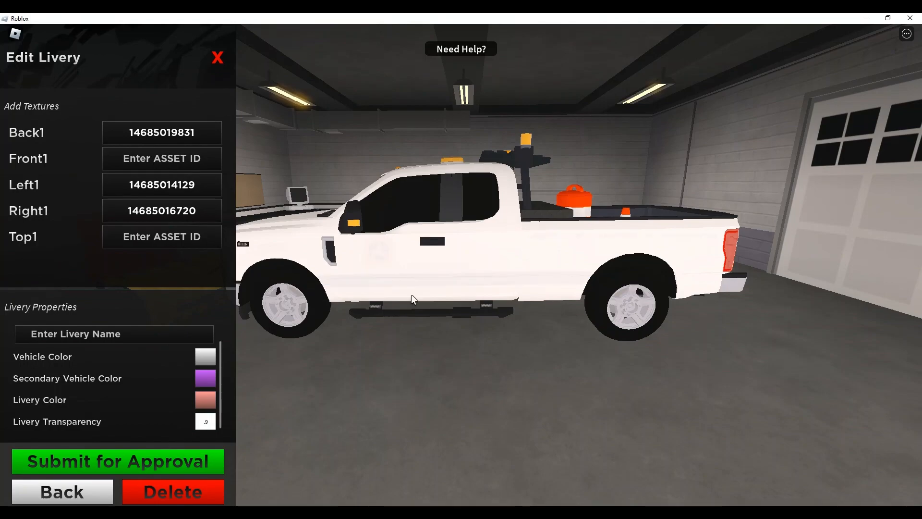
type("8")
key("period")
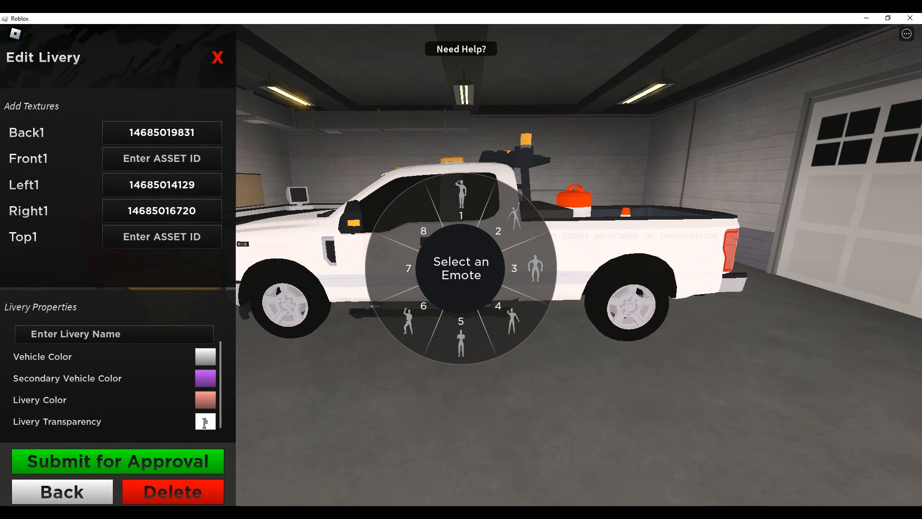
type(".11")
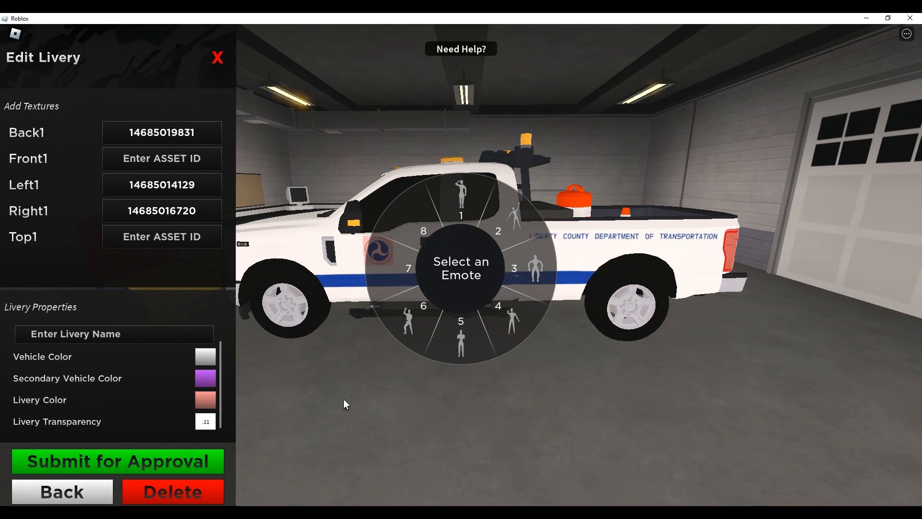
left_click(401, 443)
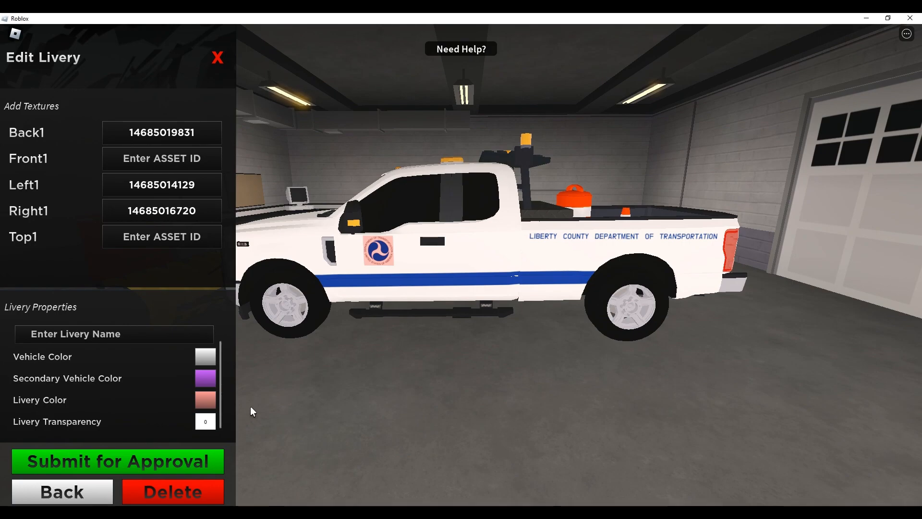
Step: Name the livery LC DOT and reset its livery color to white so the decals keep their original colors
scroll(151, 409, "up", 2)
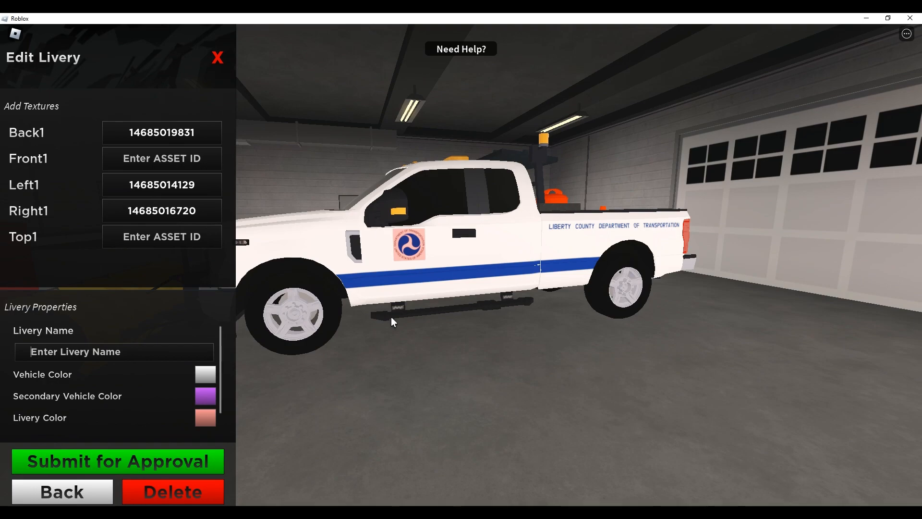
type("LC DOT")
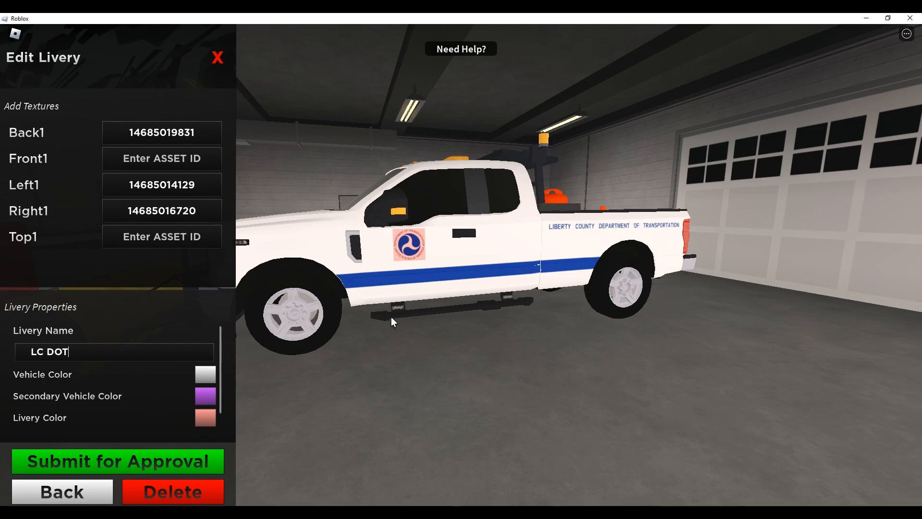
left_click(208, 420)
left_click_drag(379, 327, 471, 375)
left_click(586, 354)
Step: Submit the LC DOT livery for approval, look over the truck, and exit the livery editor
left_click(127, 468)
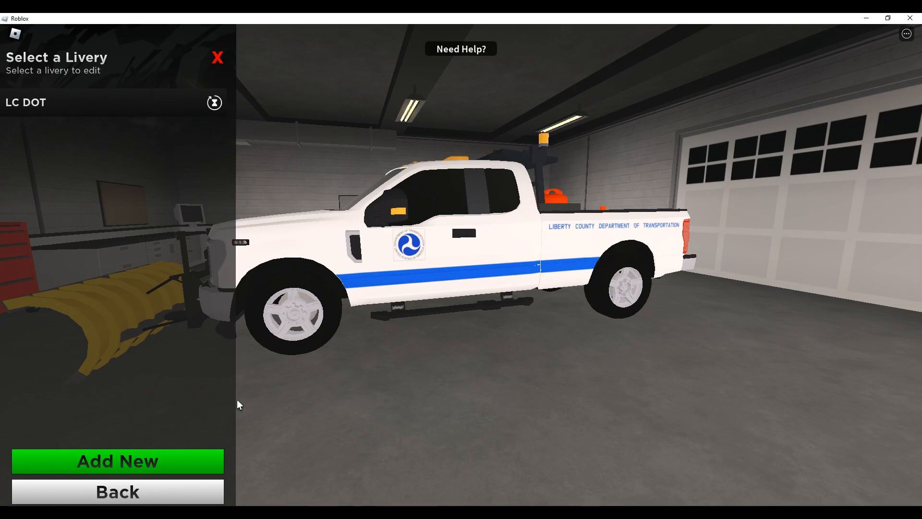
right_click(515, 384)
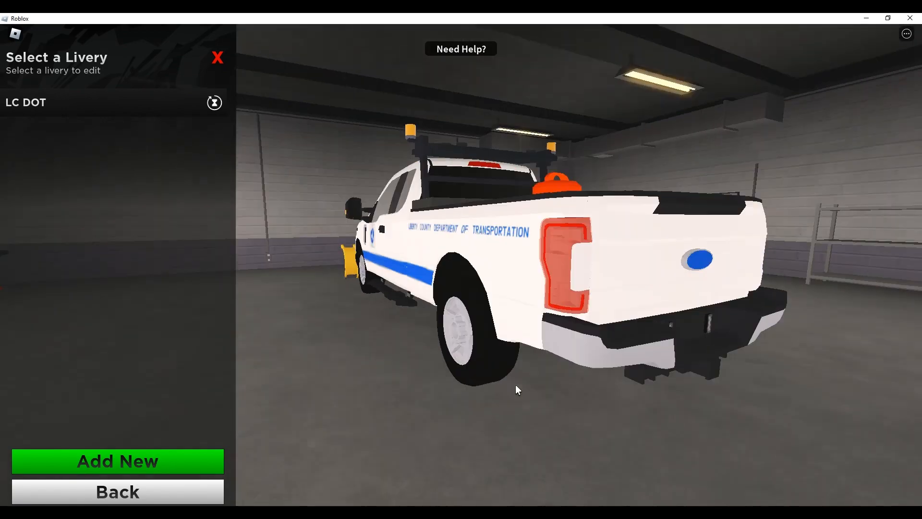
right_click(515, 385)
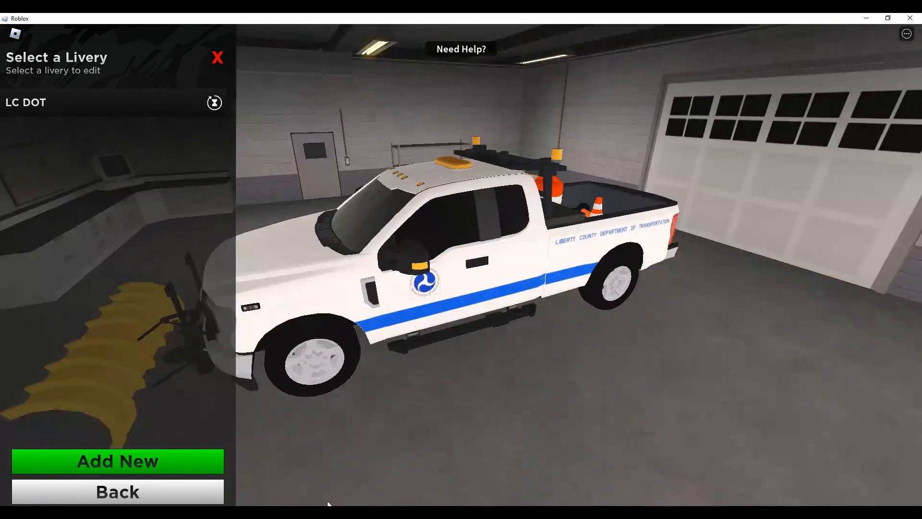
left_click(157, 492)
left_click(157, 492)
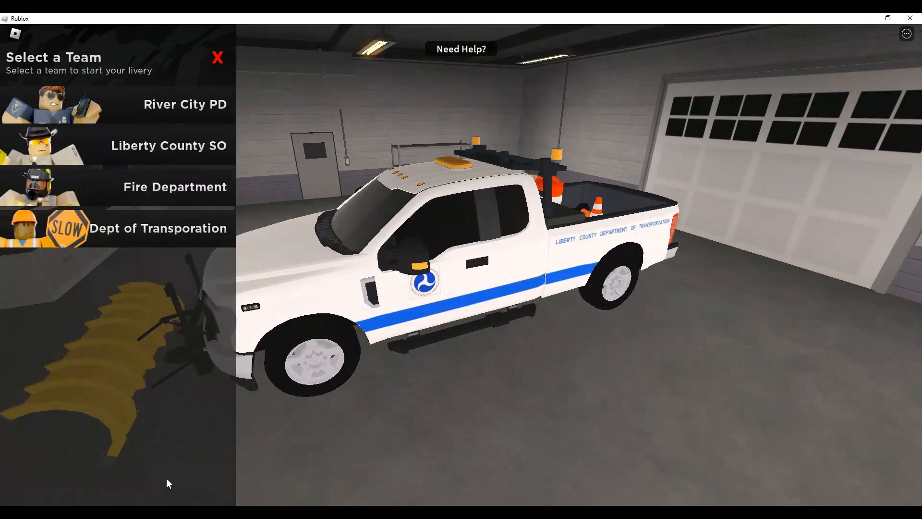
left_click(217, 57)
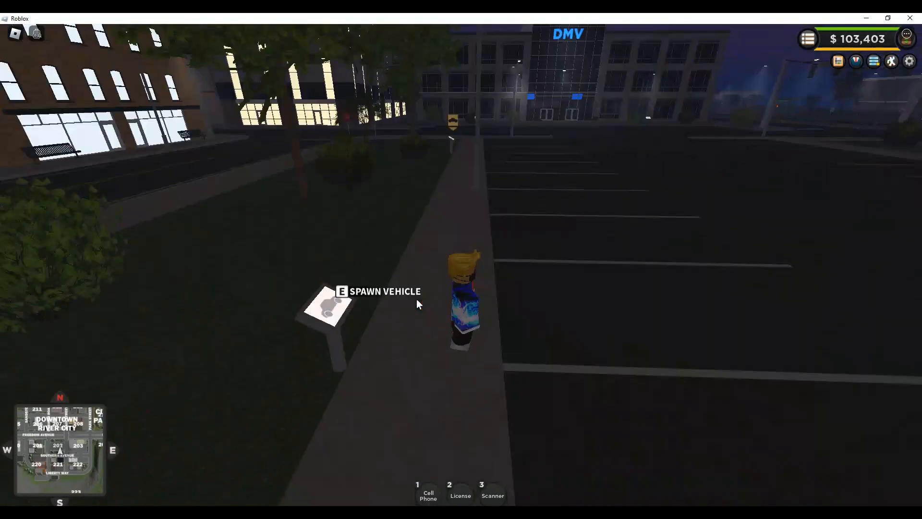
key("w")
key("s")
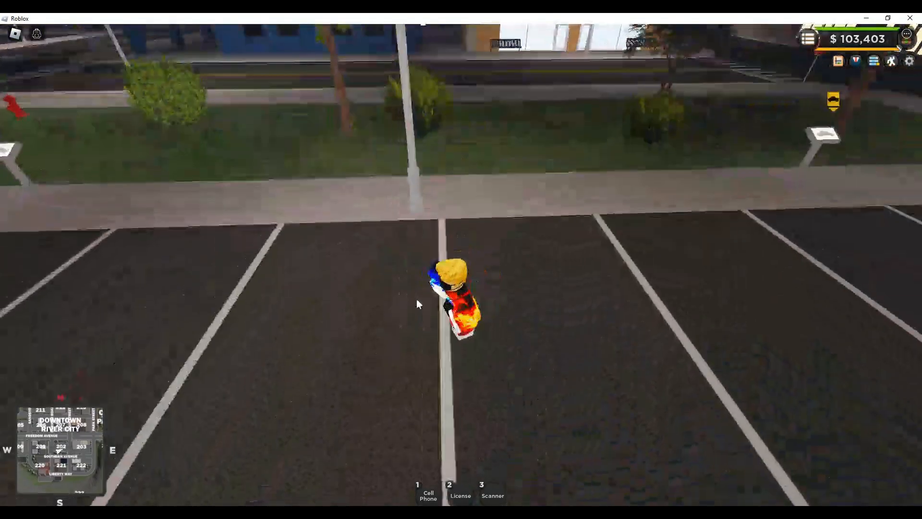
key("w")
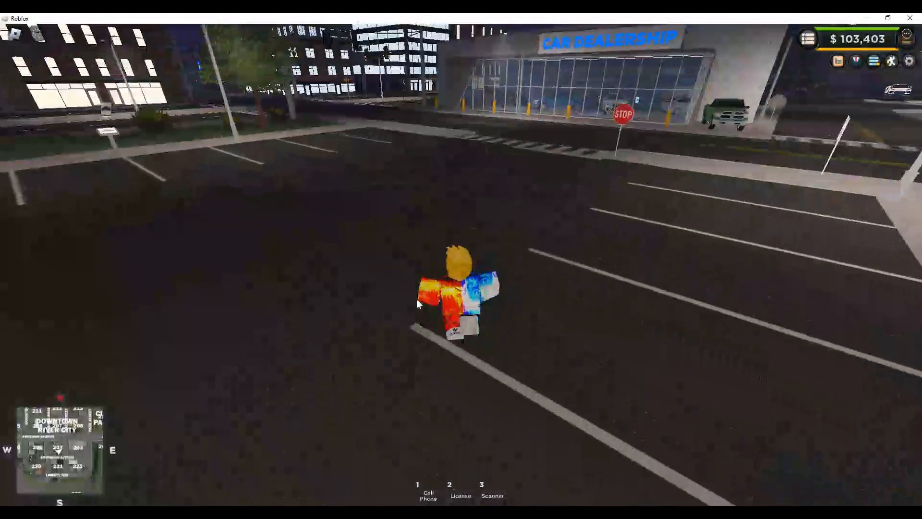
right_click(491, 295)
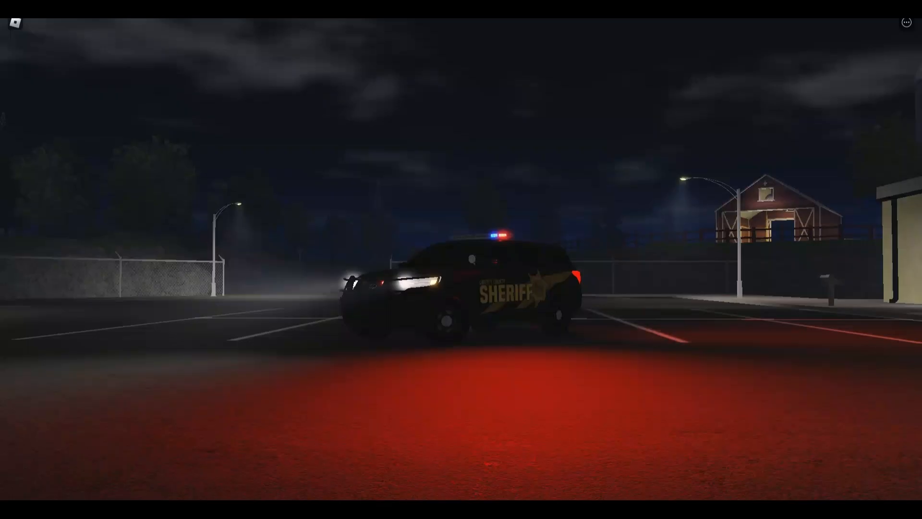